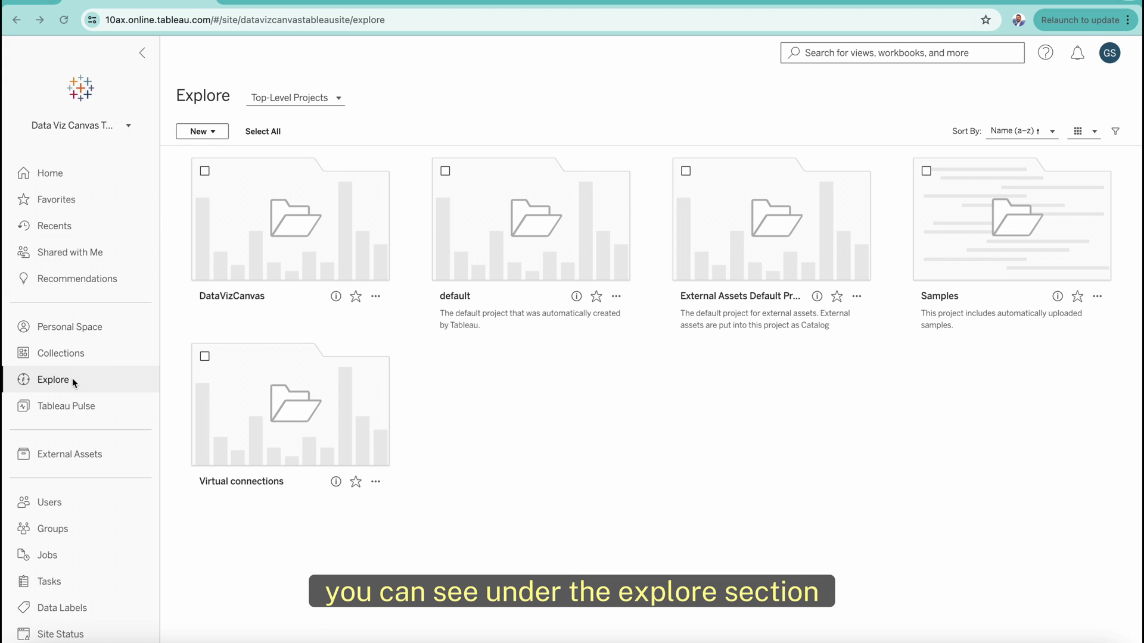
- Review the content type filter on the Explore page and start a new virtual connection
click(335, 99)
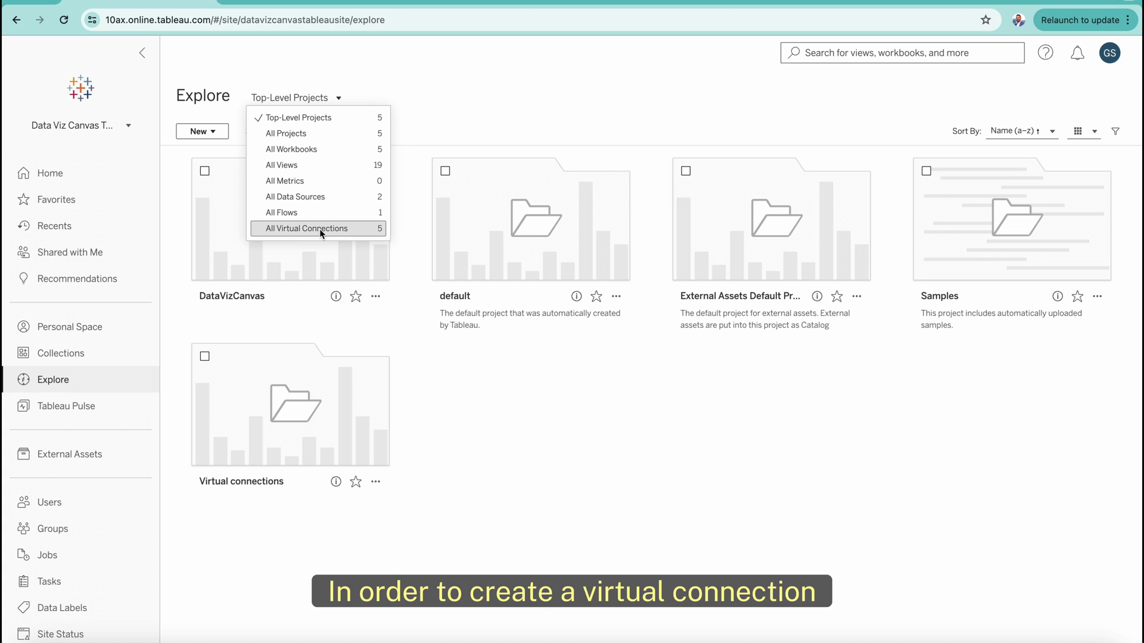
click(371, 106)
click(219, 130)
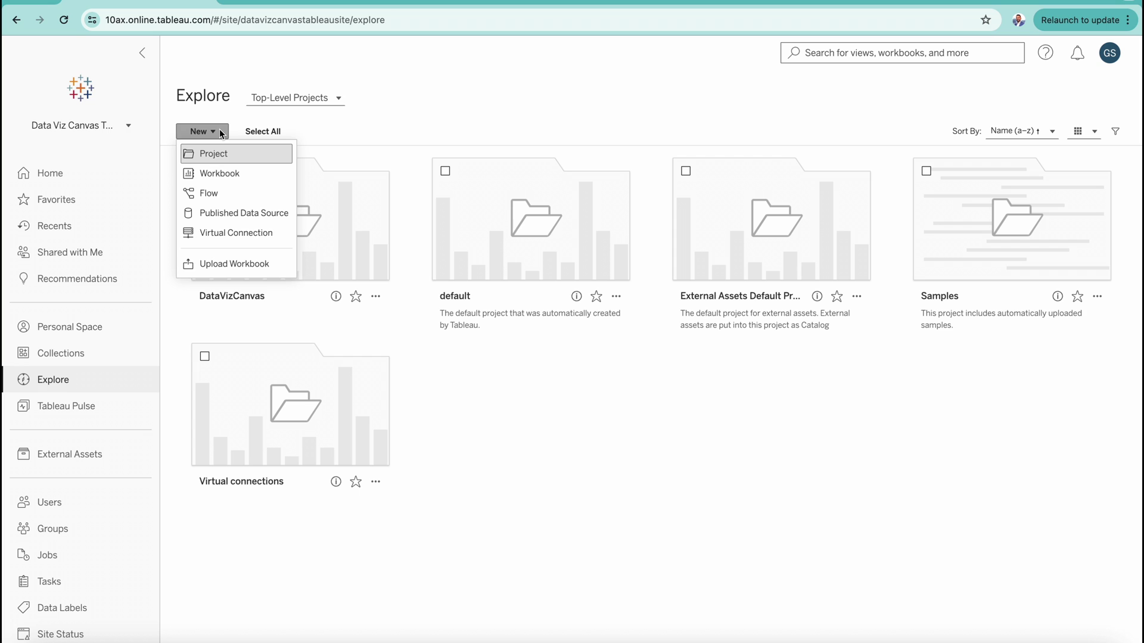
click(225, 233)
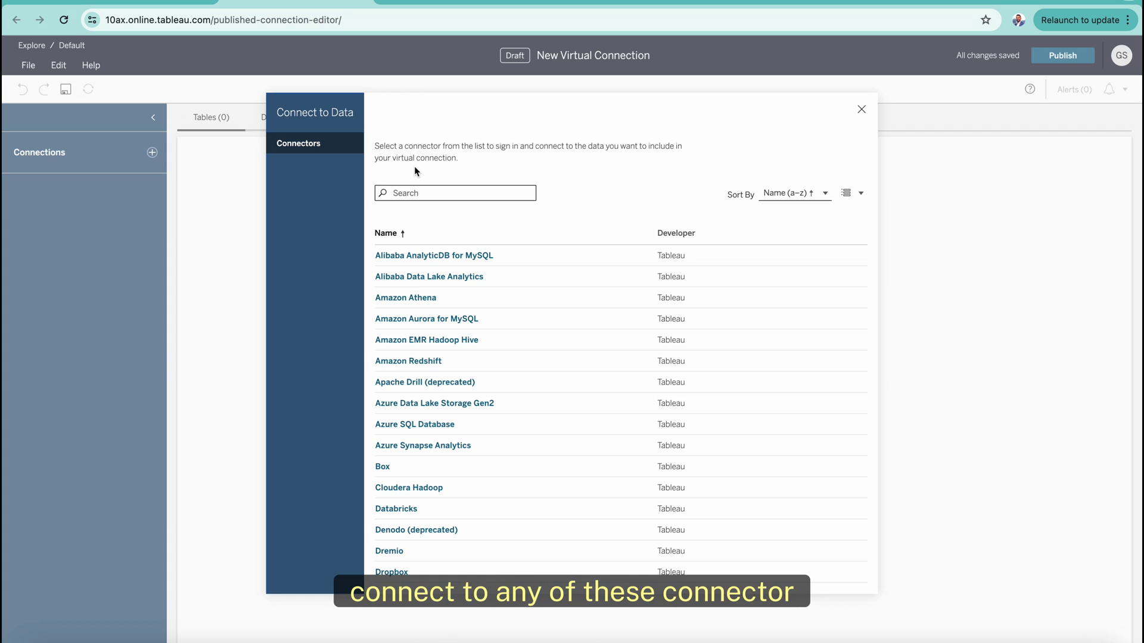
- Search the connector list for "sno" and clear the search
click(451, 190)
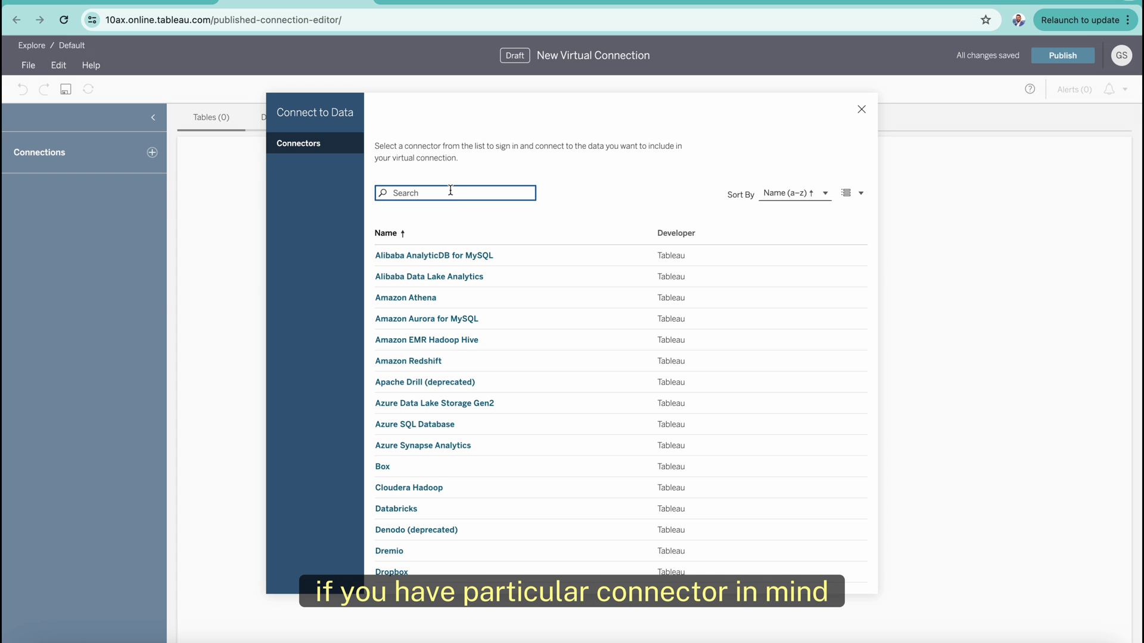
text(sno)
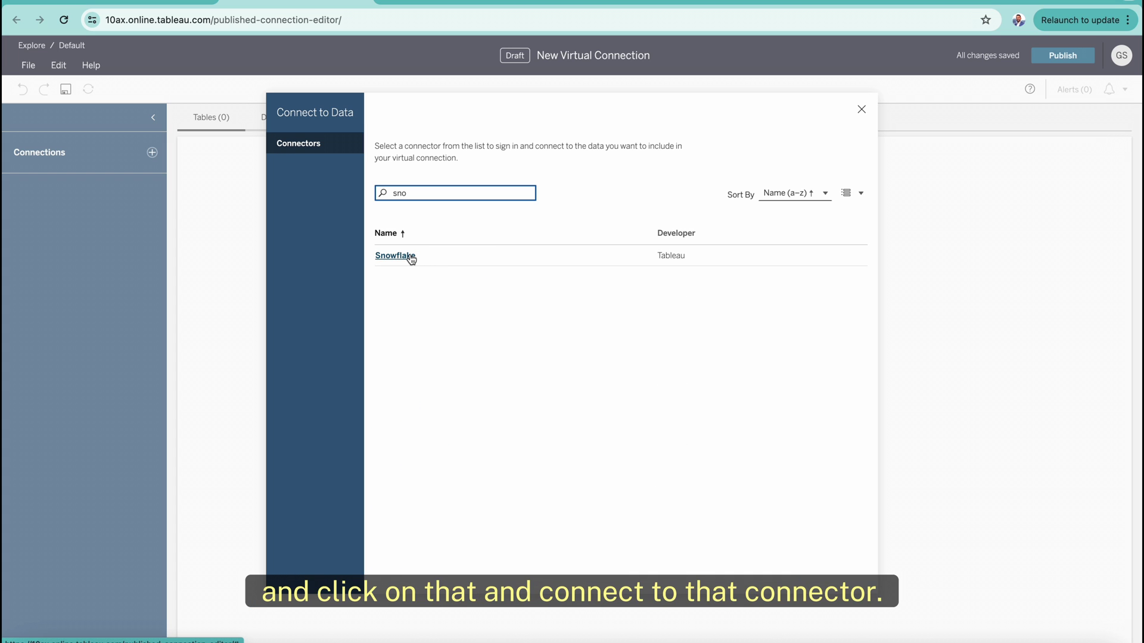
key(BackSpace)
key(BackSpace)
key(BackSpace)
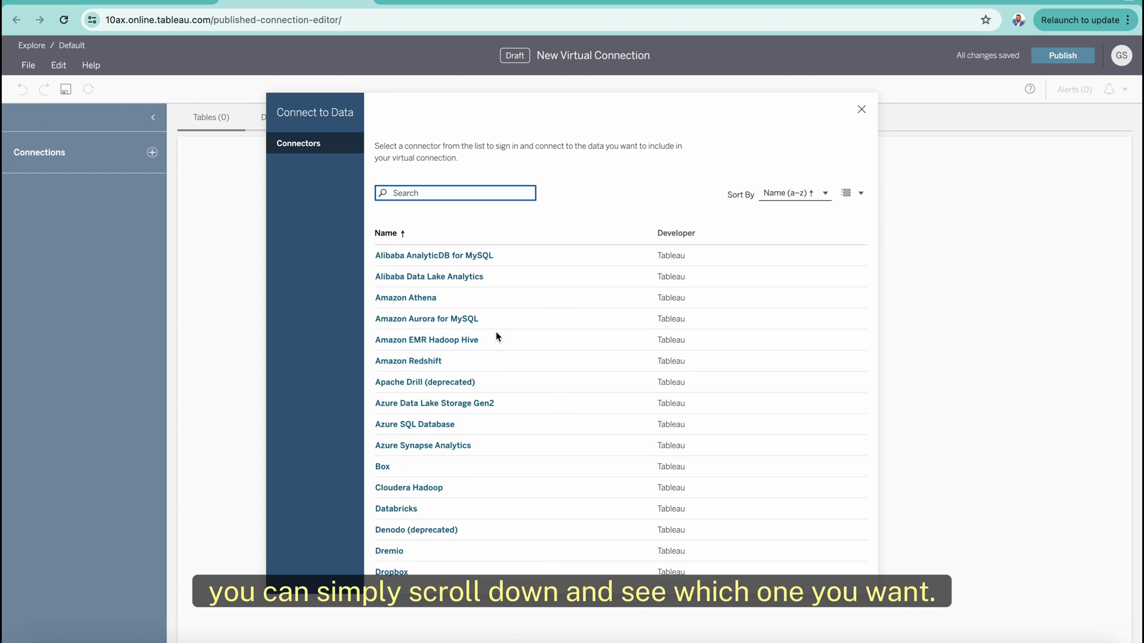
- Connect to Sample - Superstore.xlsx through the Google Drive connector and add all its tables to the virtual connection
scroll(515, 390, down, 5)
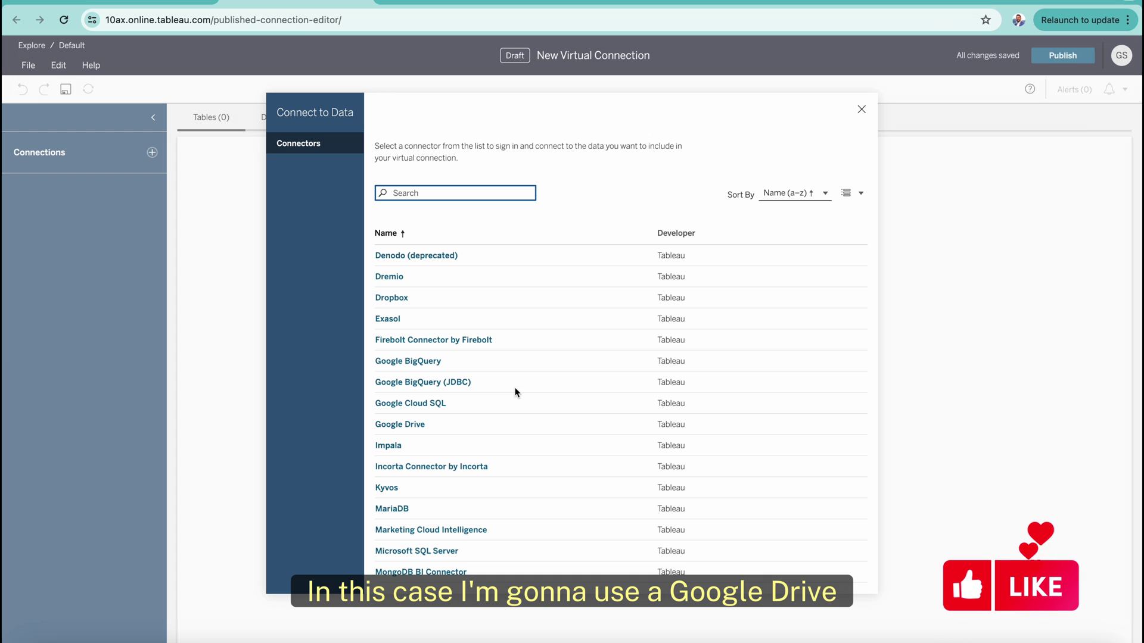
click(414, 424)
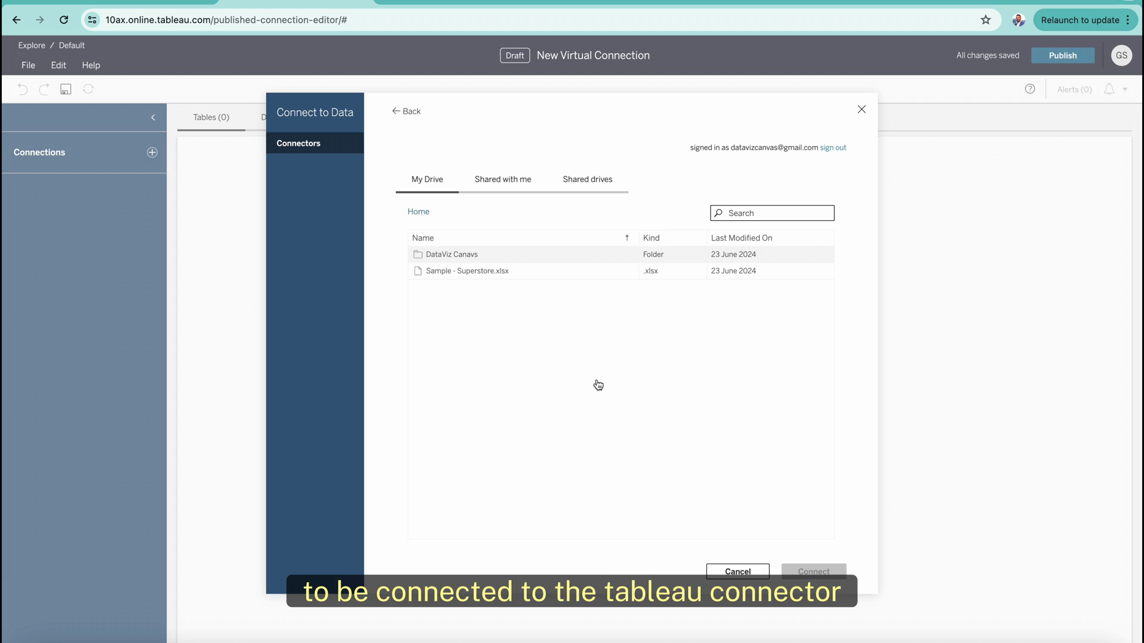
click(498, 276)
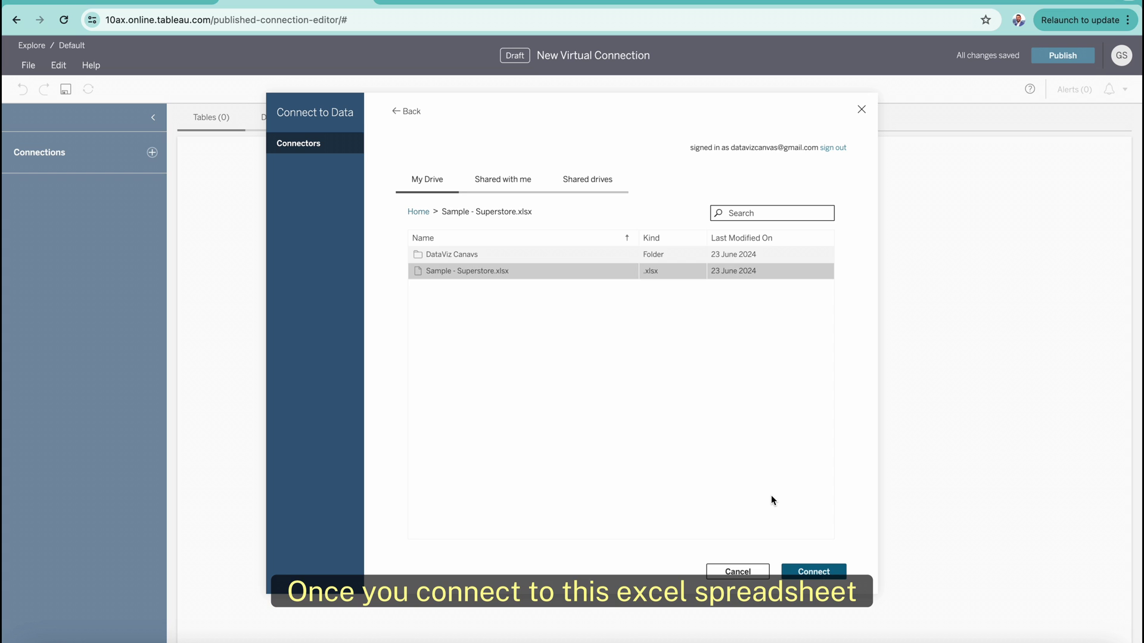
click(813, 570)
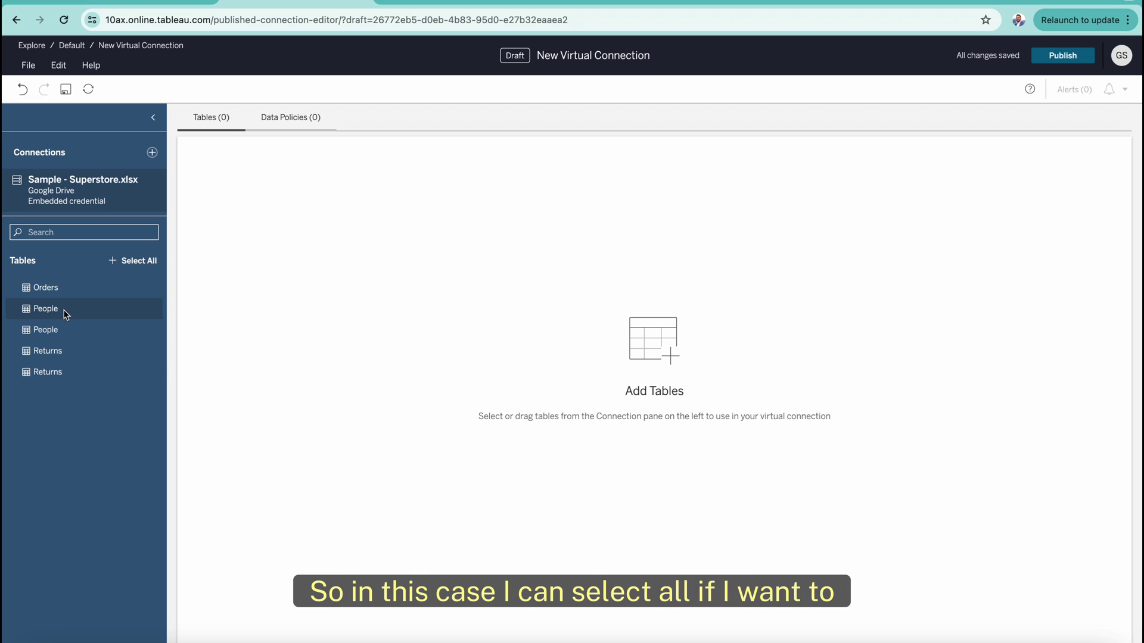
click(134, 263)
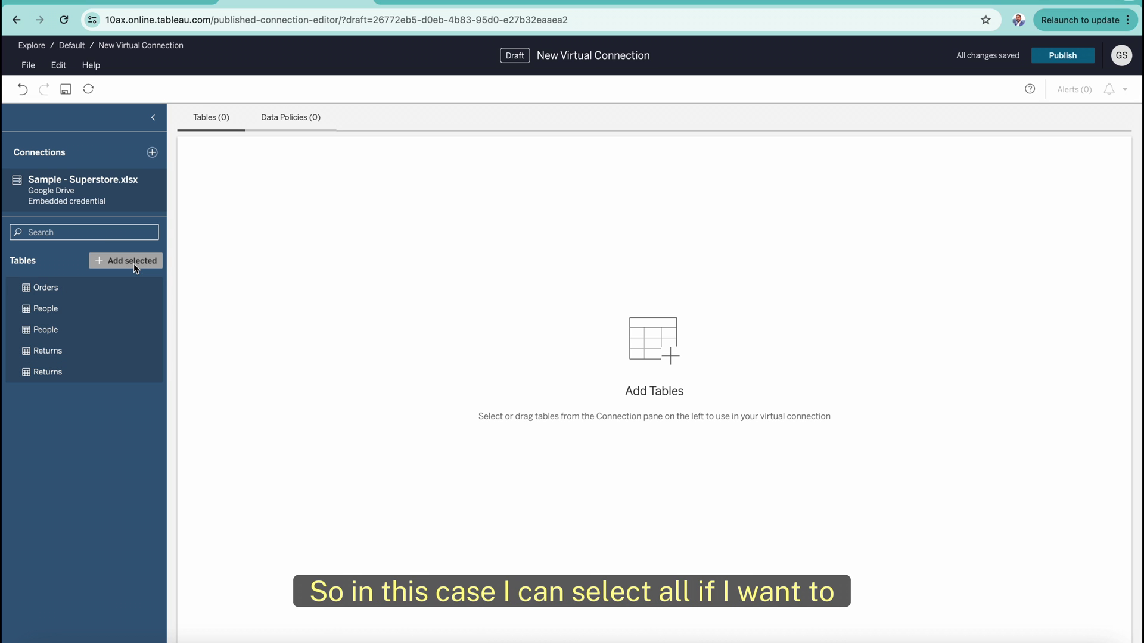
click(134, 263)
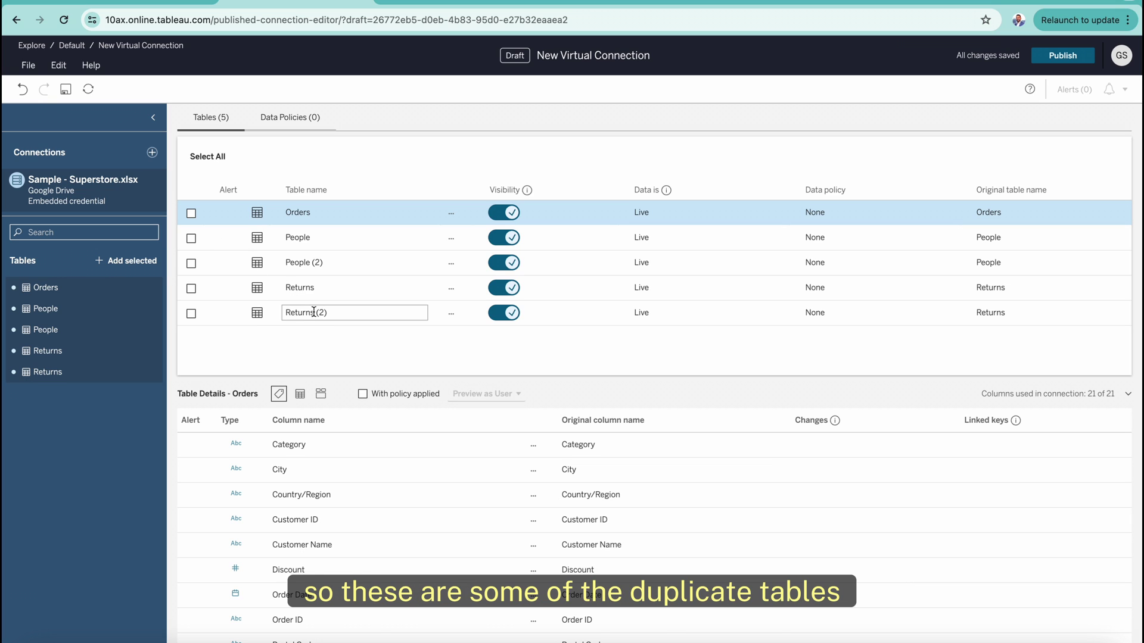
- Remove both People tables and both Returns tables from the virtual connection
click(190, 313)
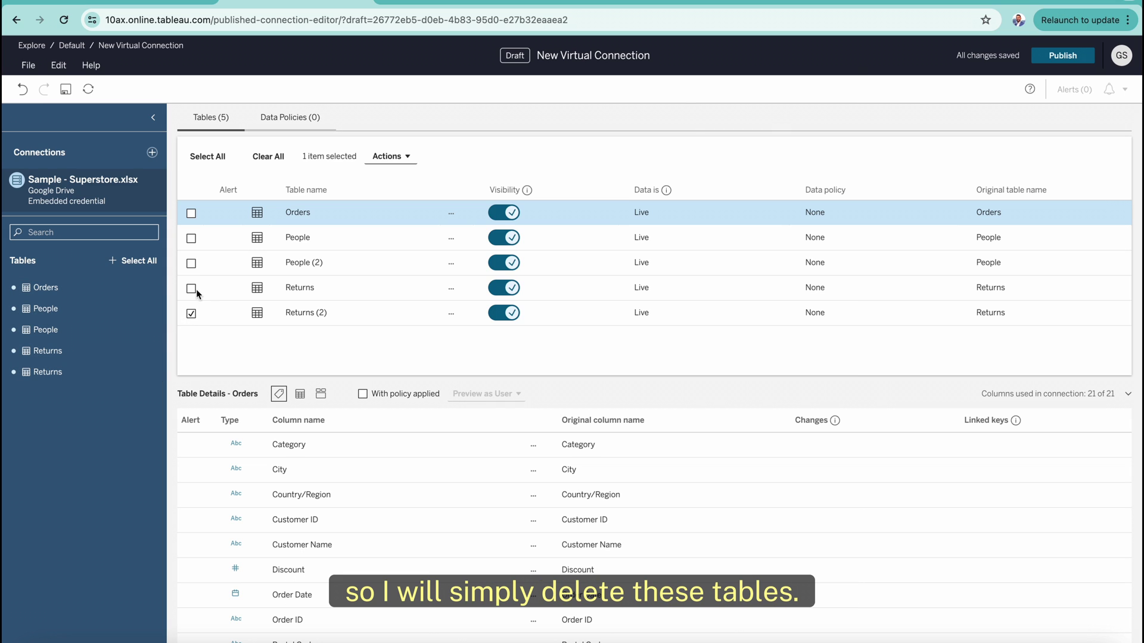
click(191, 263)
click(191, 287)
click(191, 238)
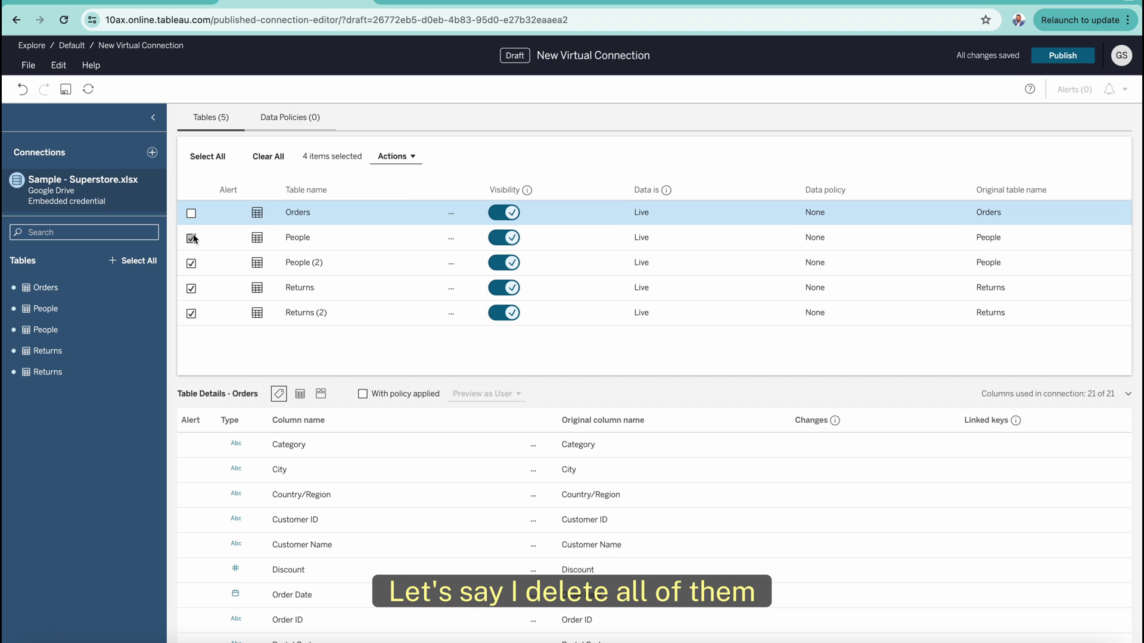
click(411, 157)
click(414, 216)
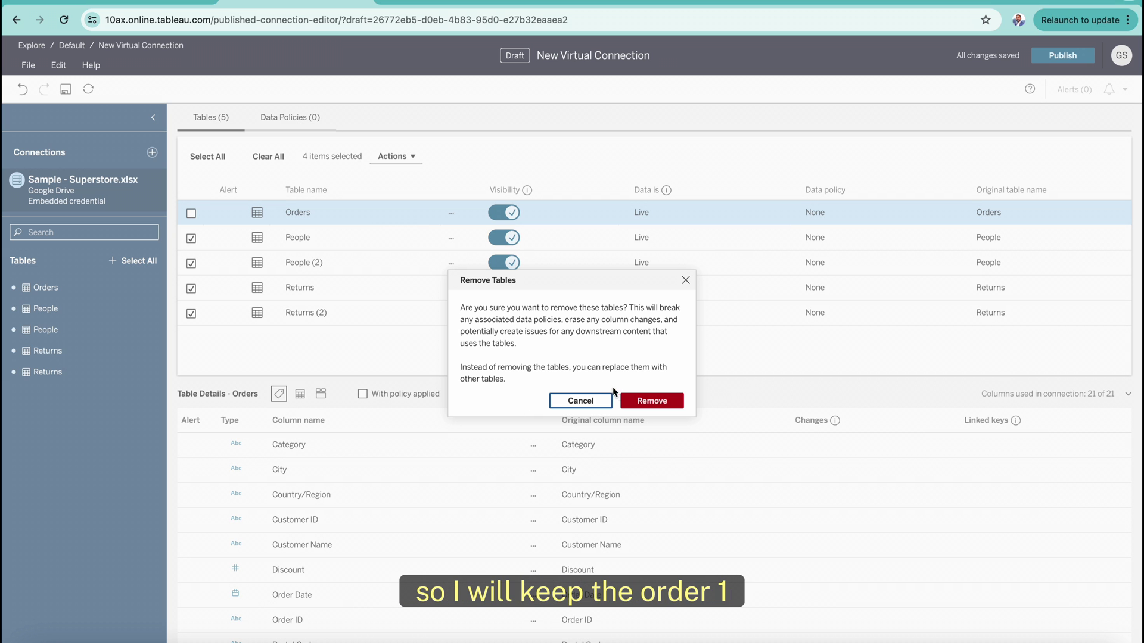
click(634, 402)
- Add the first People table and the last Returns table from the connection to the table list
drag(58, 312, 268, 280)
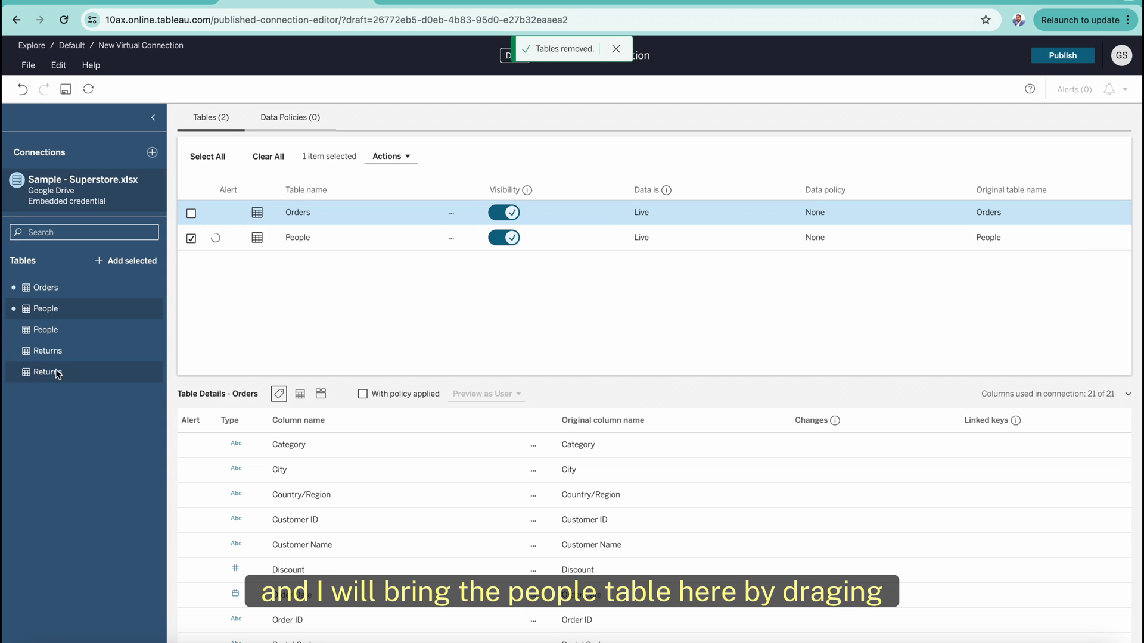
drag(58, 373, 265, 301)
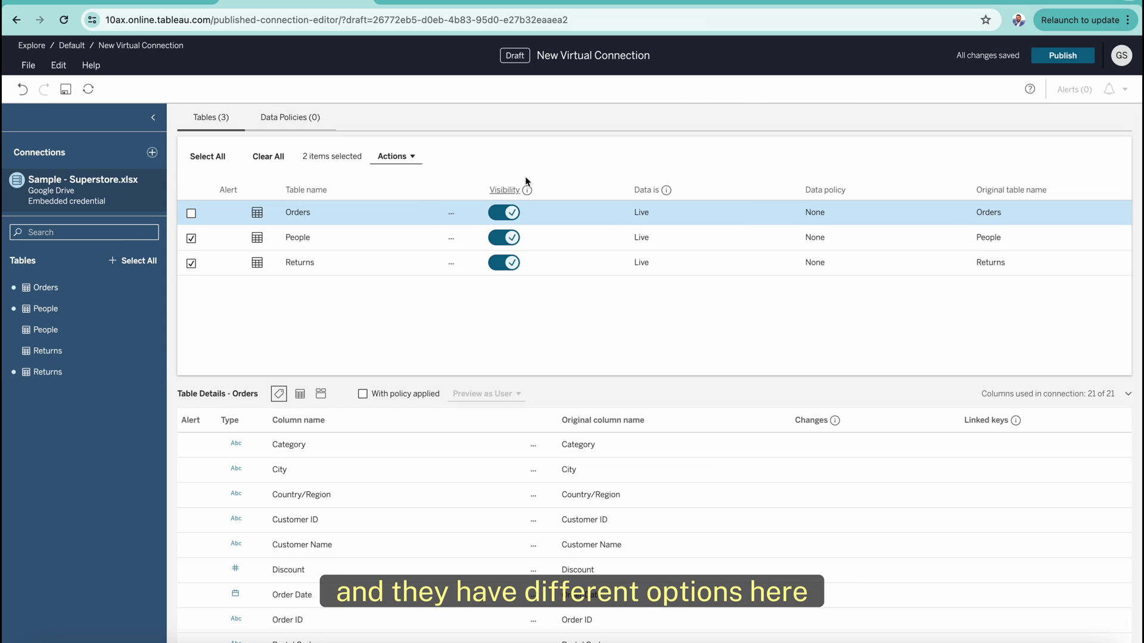
- Examine the live and extract options for the selected tables, deselect People and Returns, and examine the same options for Orders
mouse_move(526, 191)
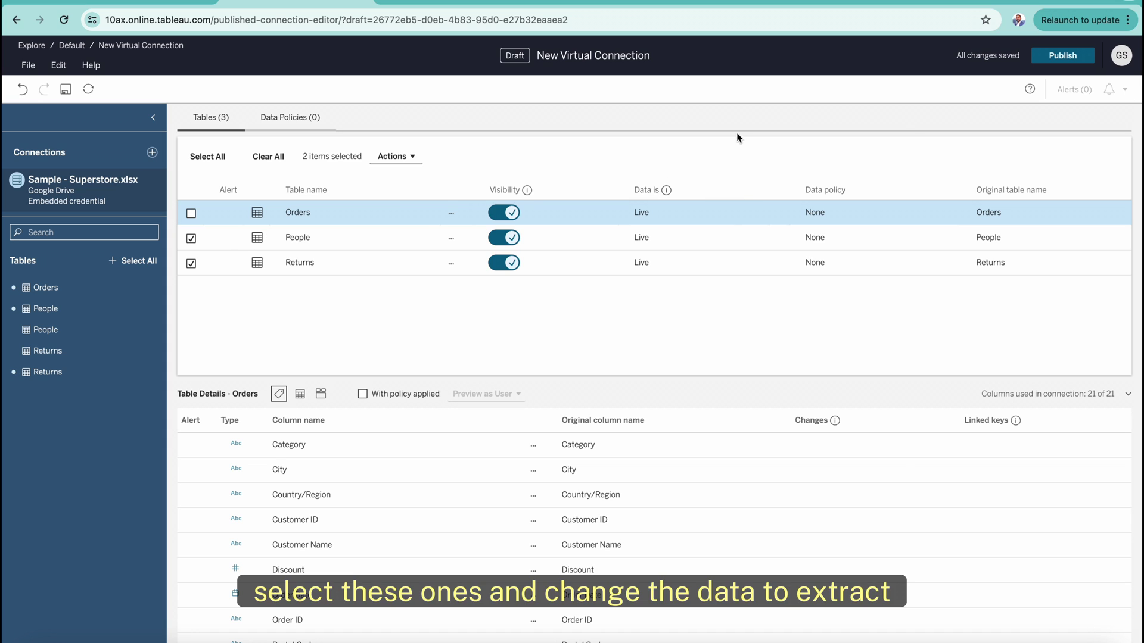
click(417, 157)
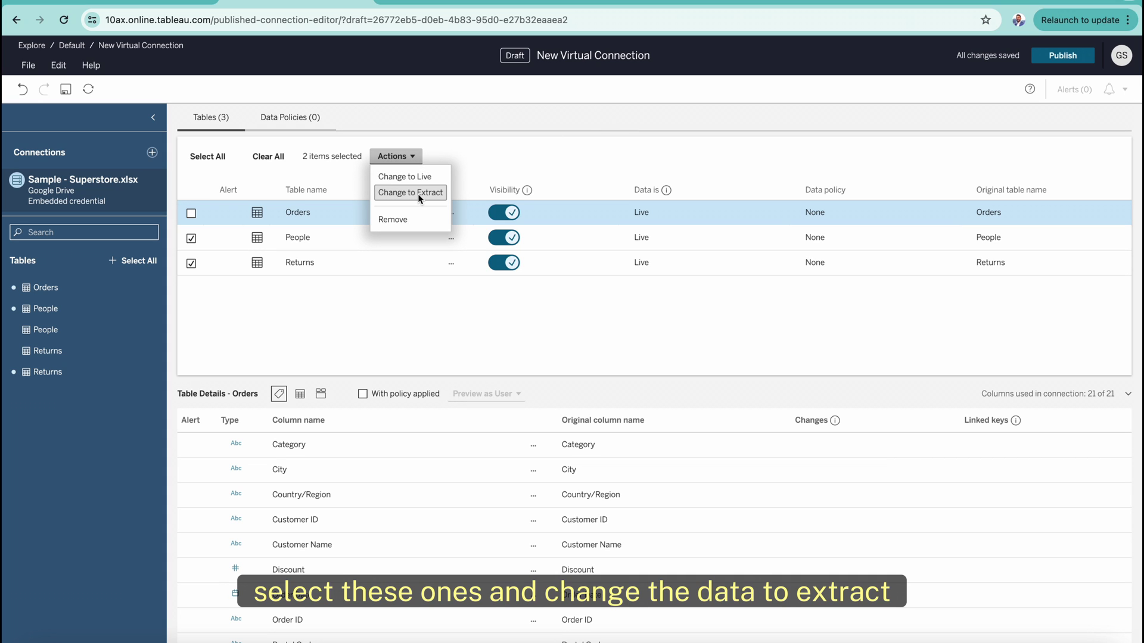
click(191, 239)
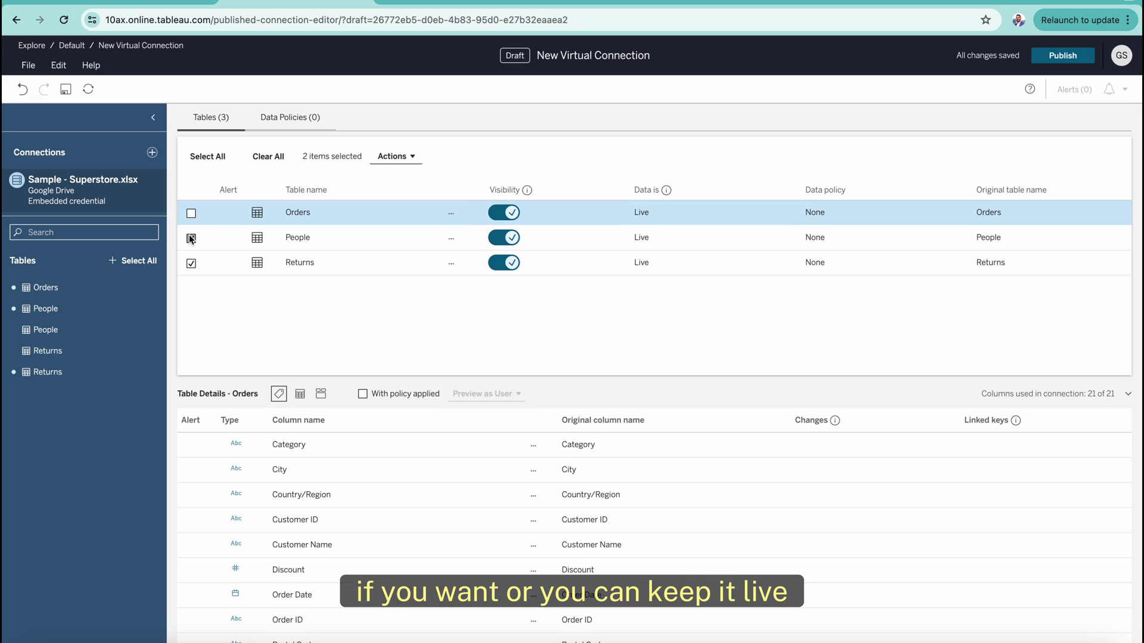
click(191, 238)
click(191, 262)
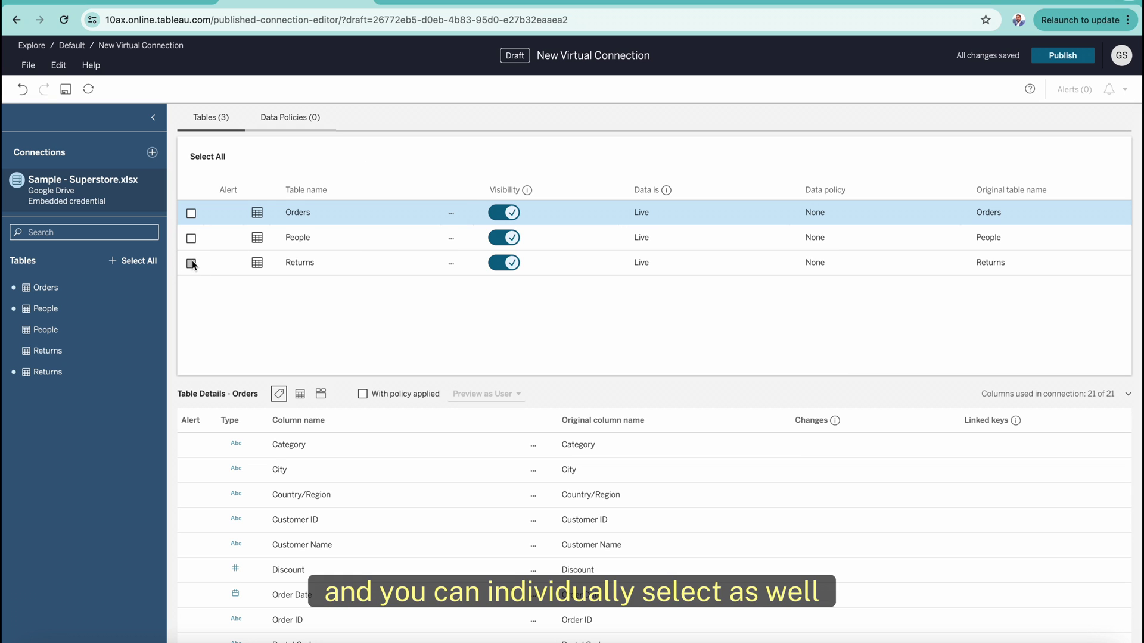
click(452, 212)
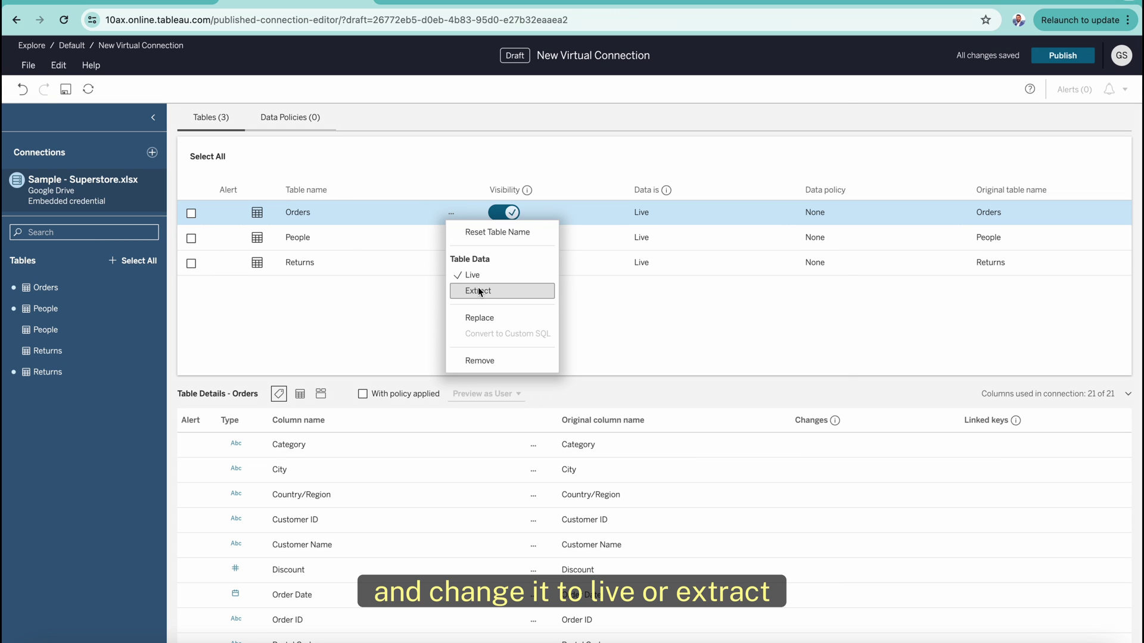
click(393, 312)
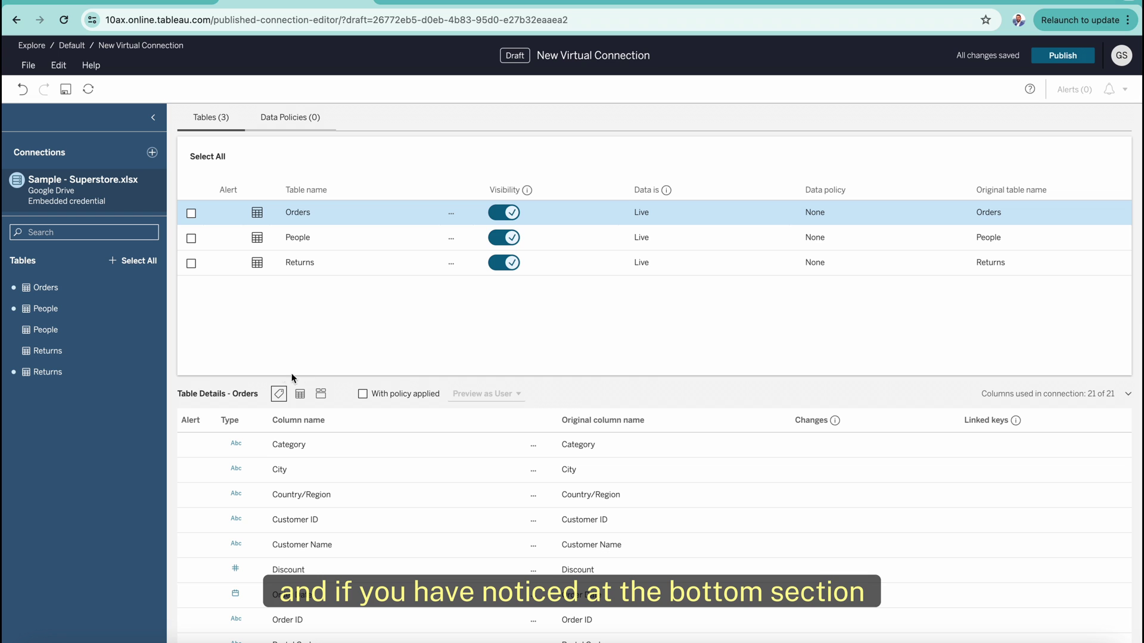
- Resize the Table Details area so it starts a little below the Returns row of the table list
drag(654, 380, 658, 311)
click(617, 442)
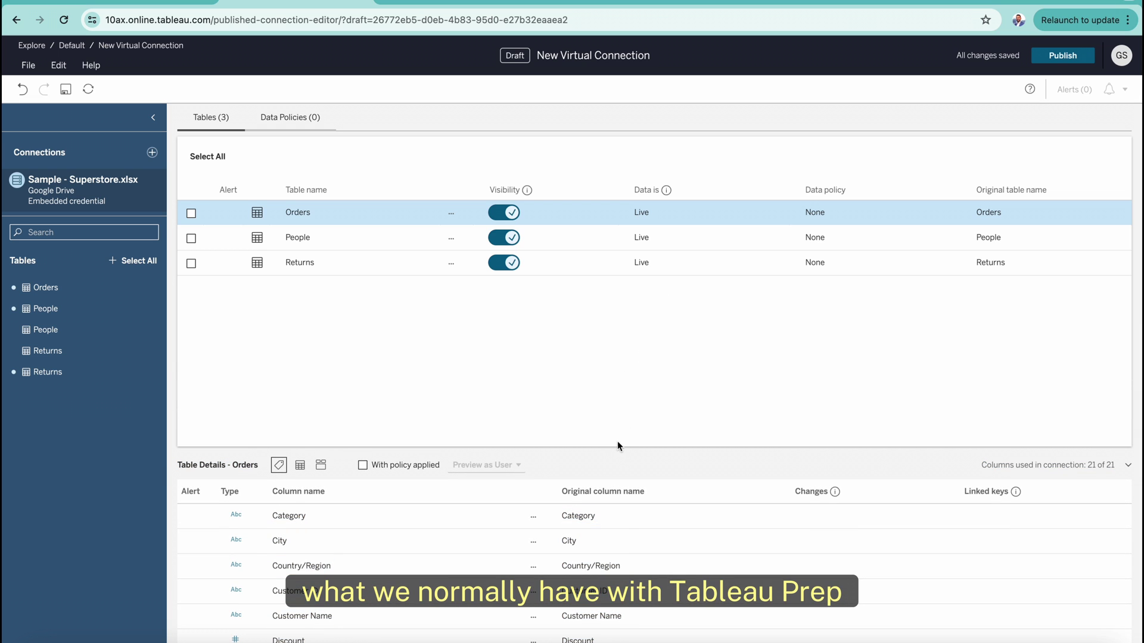
drag(617, 451, 653, 128)
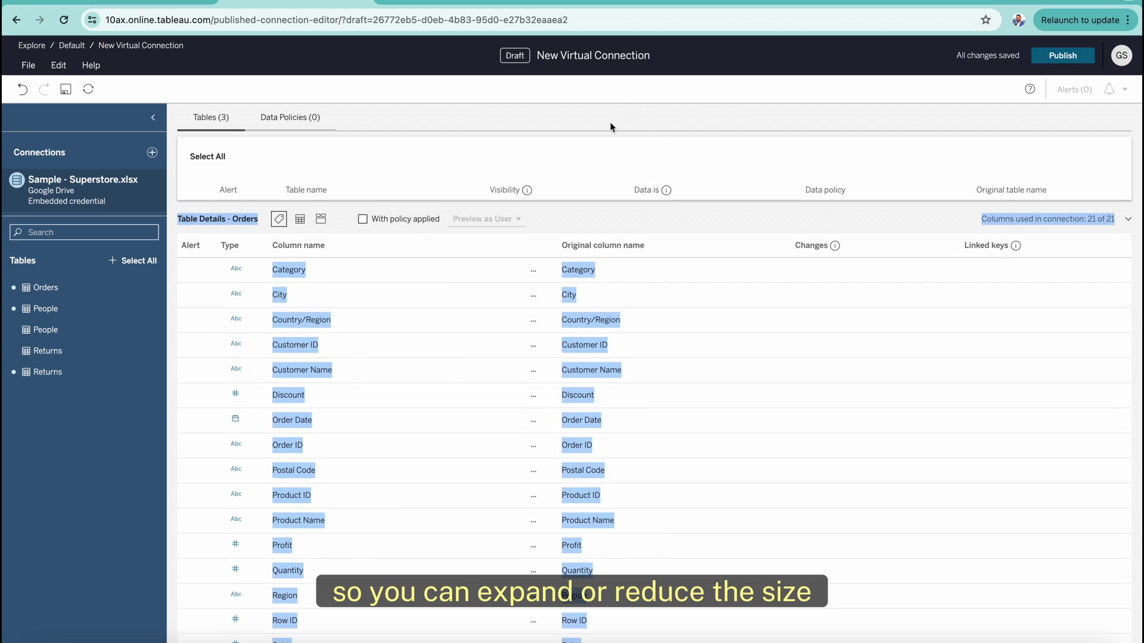
drag(603, 204, 605, 308)
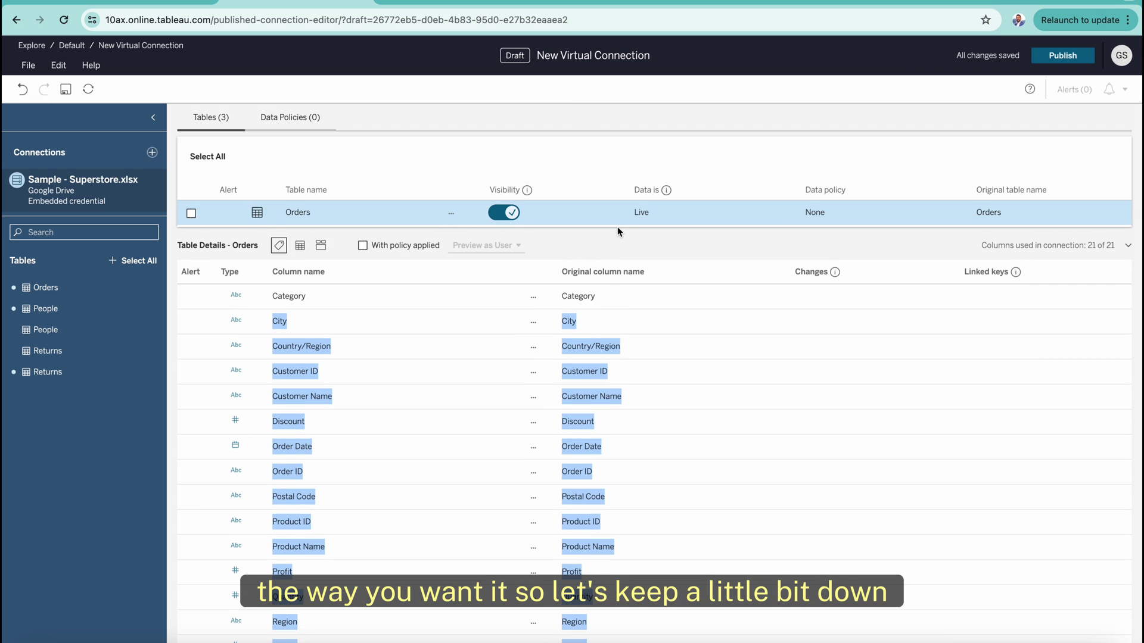
drag(617, 229, 618, 362)
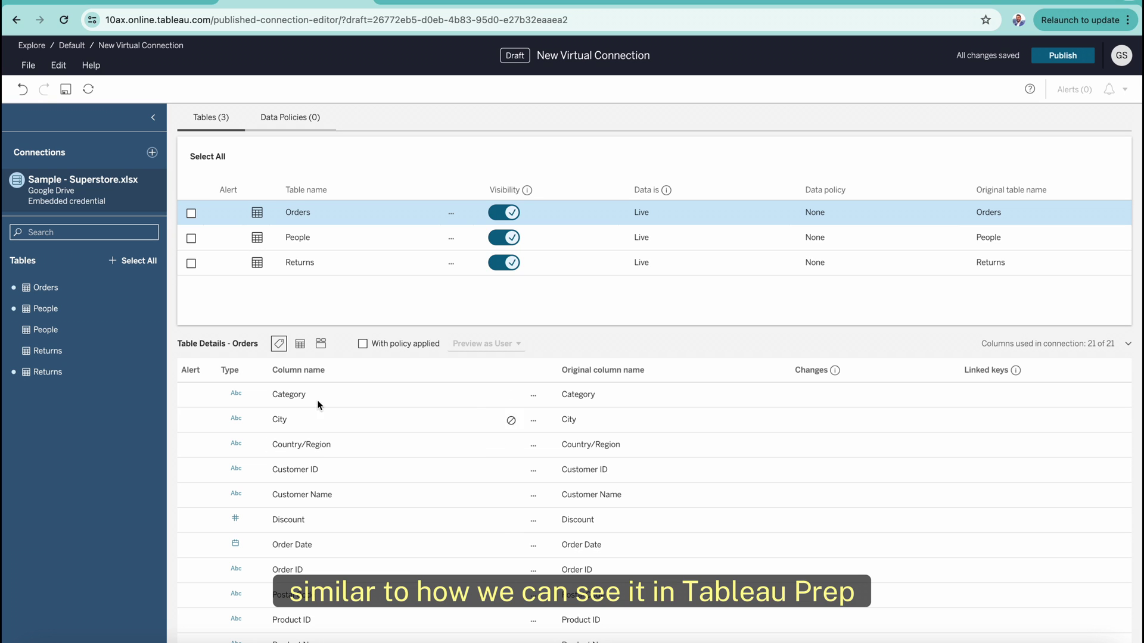
- Preview the data rows of the Orders table across its fields, as well as those of the People and Returns tables
click(300, 345)
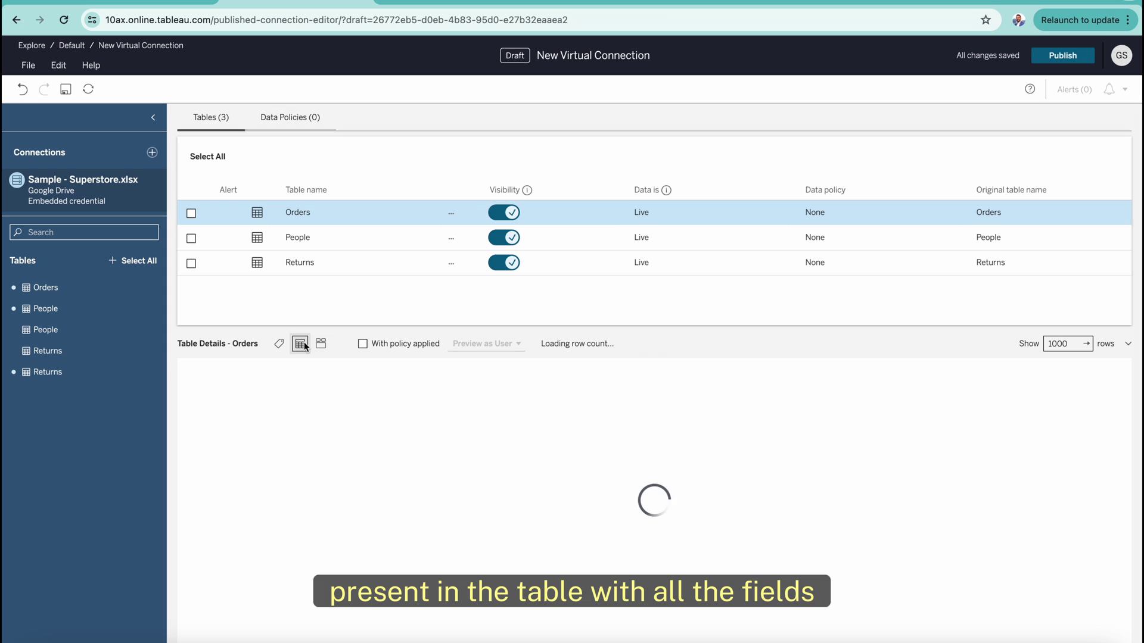
click(1061, 343)
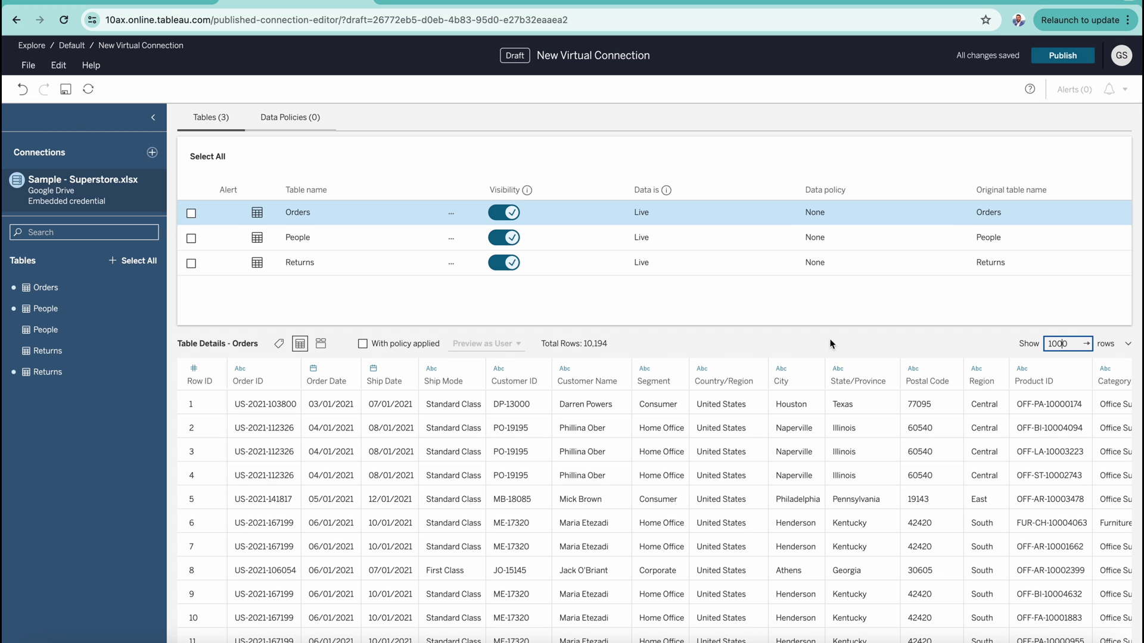
scroll(486, 540, right, 10)
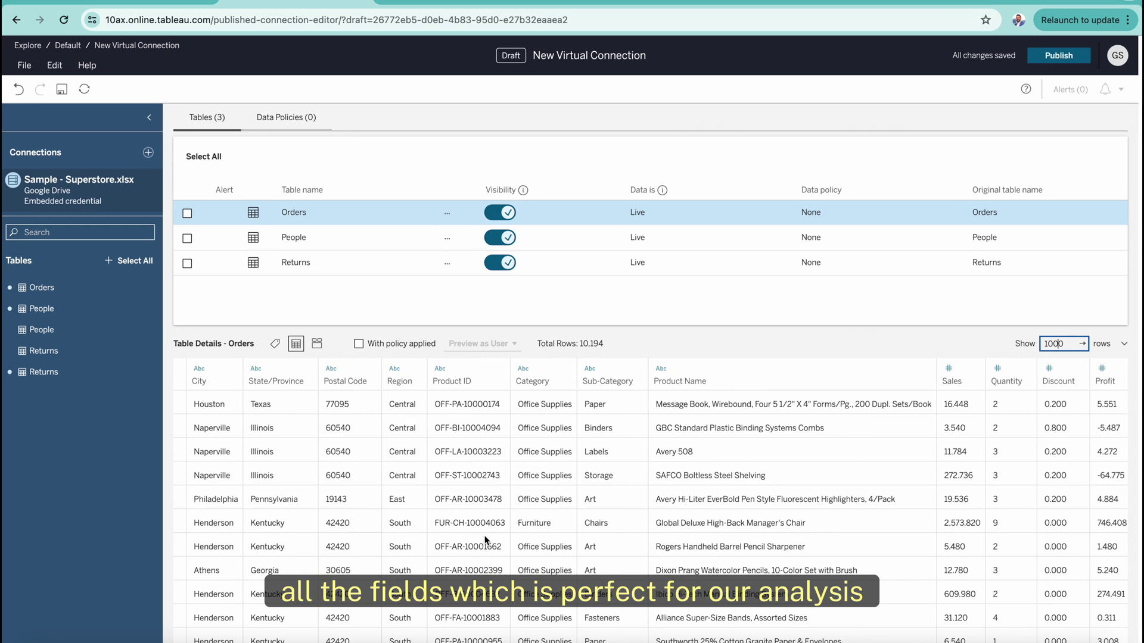
scroll(486, 540, left, 10)
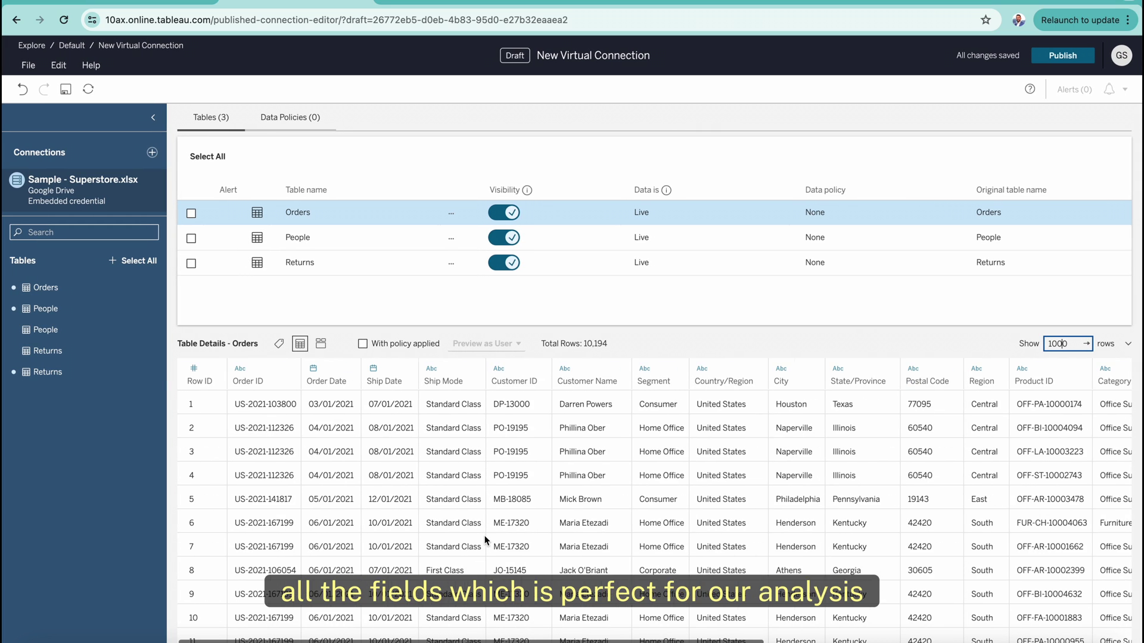
click(232, 237)
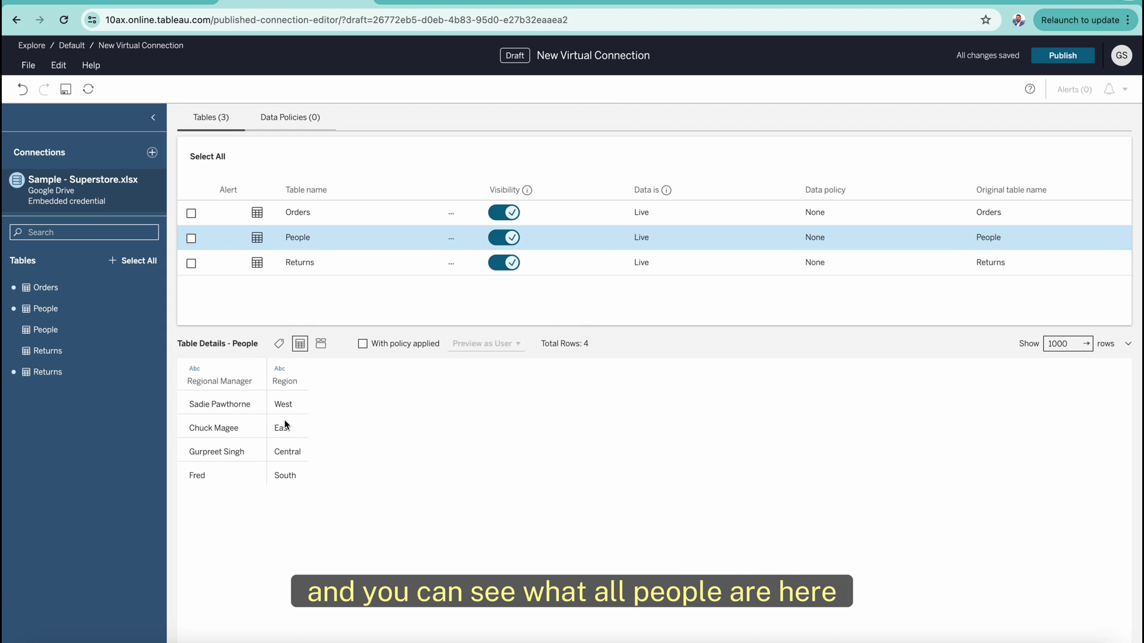
click(234, 266)
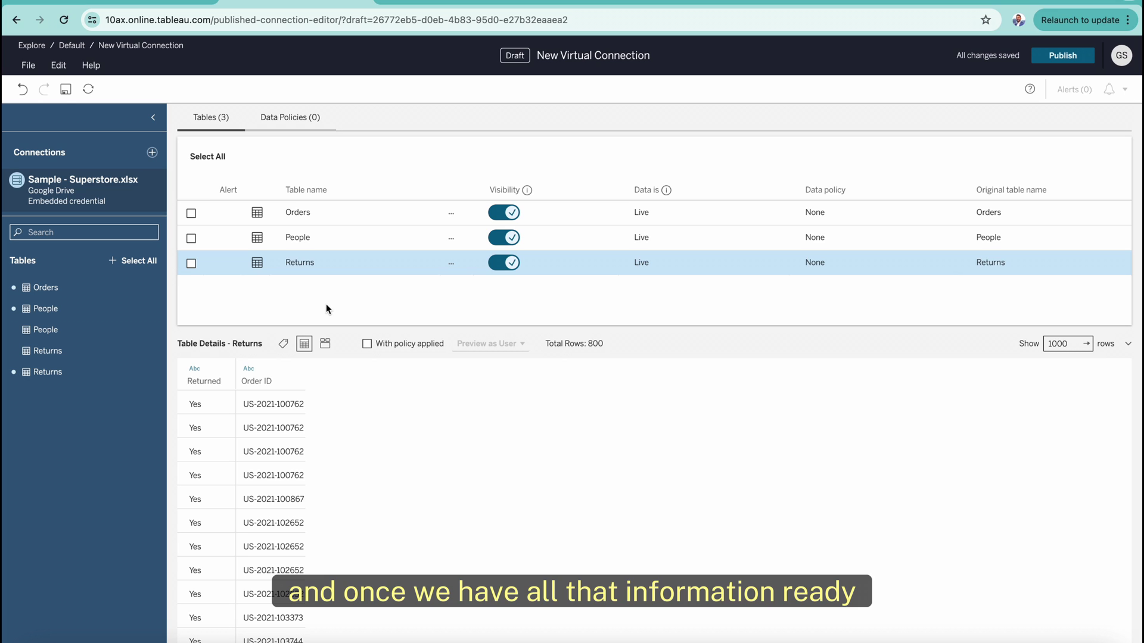
- Save the draft, publish the virtual connection as VC_Sample in the Virtual connections project, and open its page
click(65, 91)
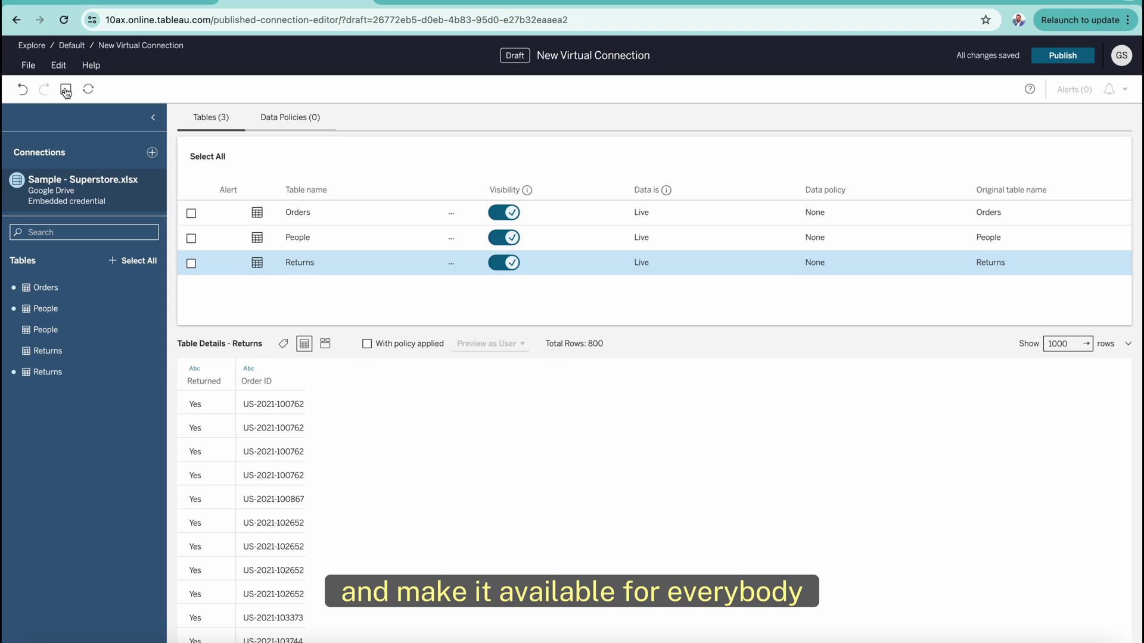
click(1060, 57)
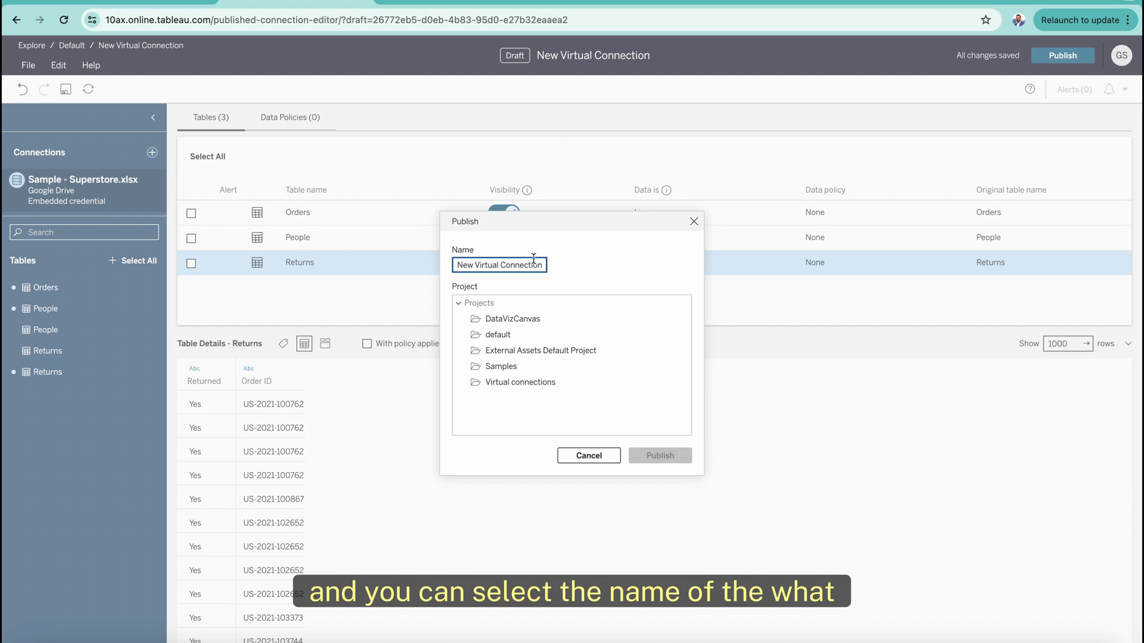
drag(553, 265, 417, 265)
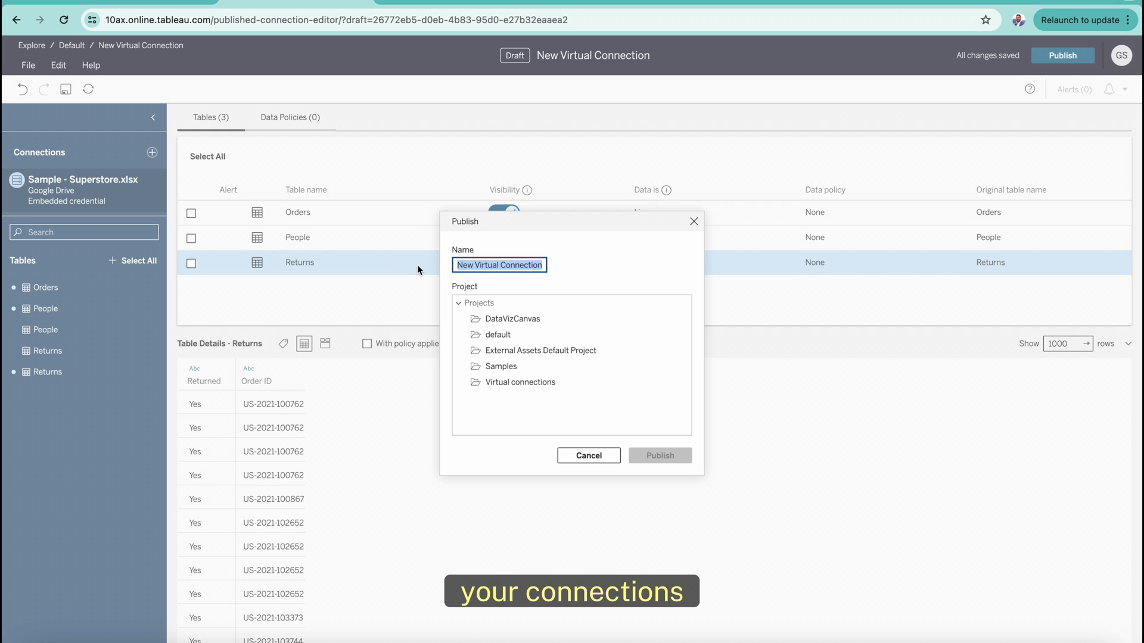
text(VC)
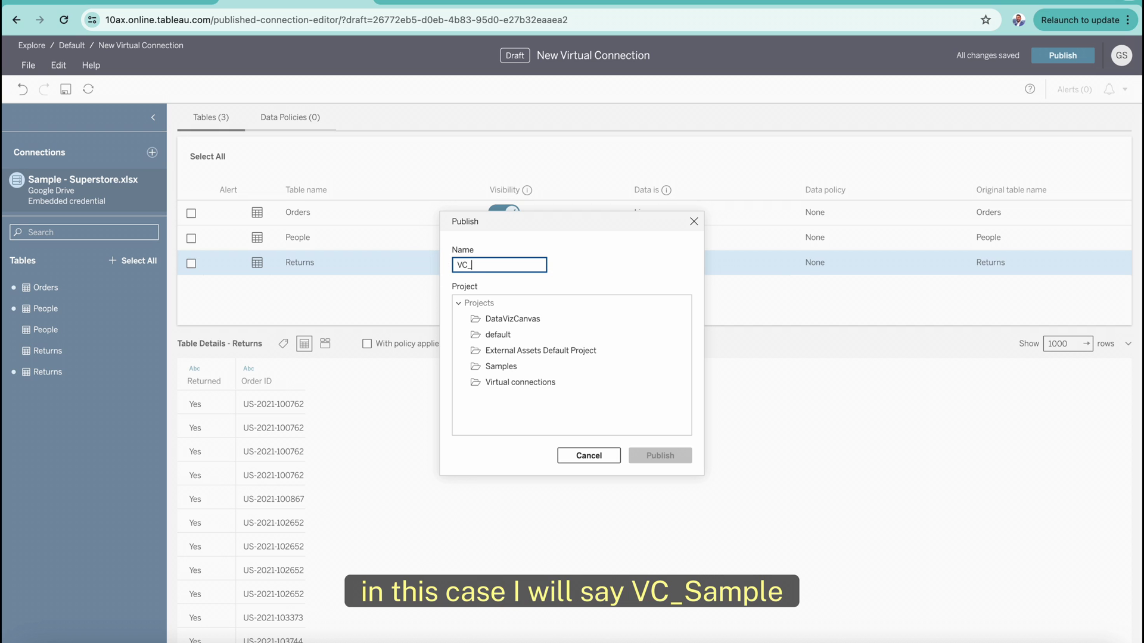
text(_Sample)
click(502, 384)
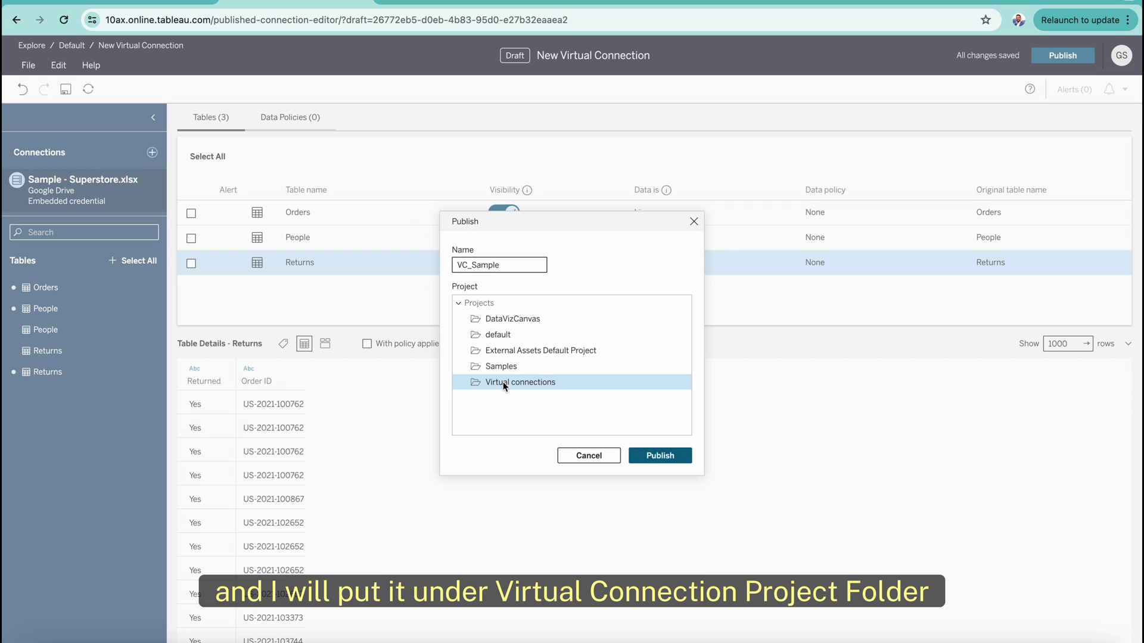
click(666, 456)
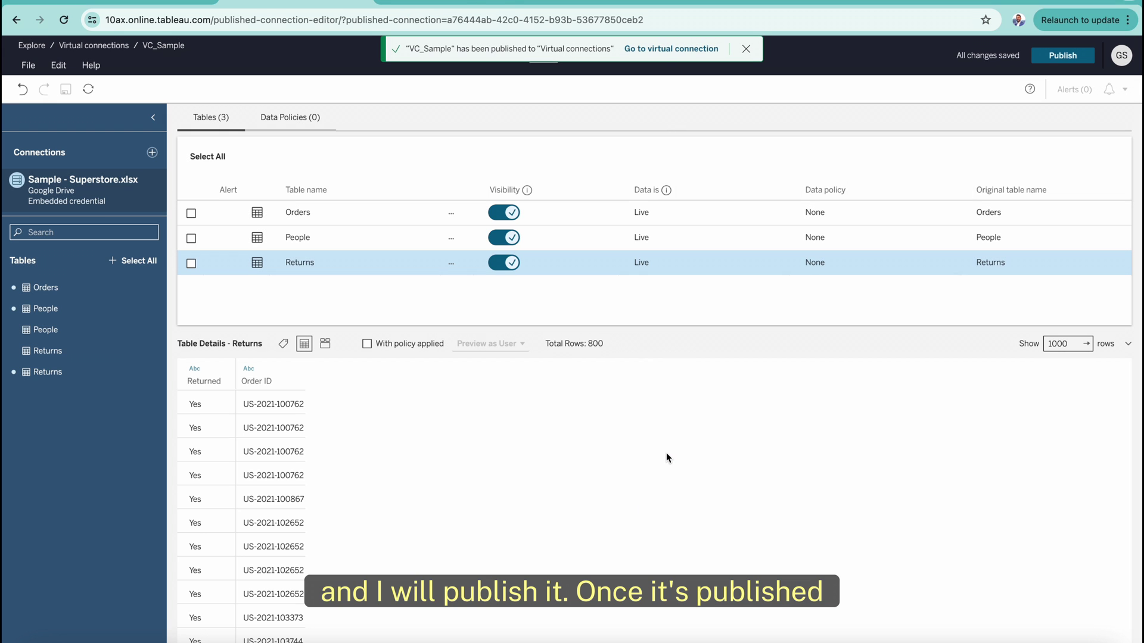
click(663, 50)
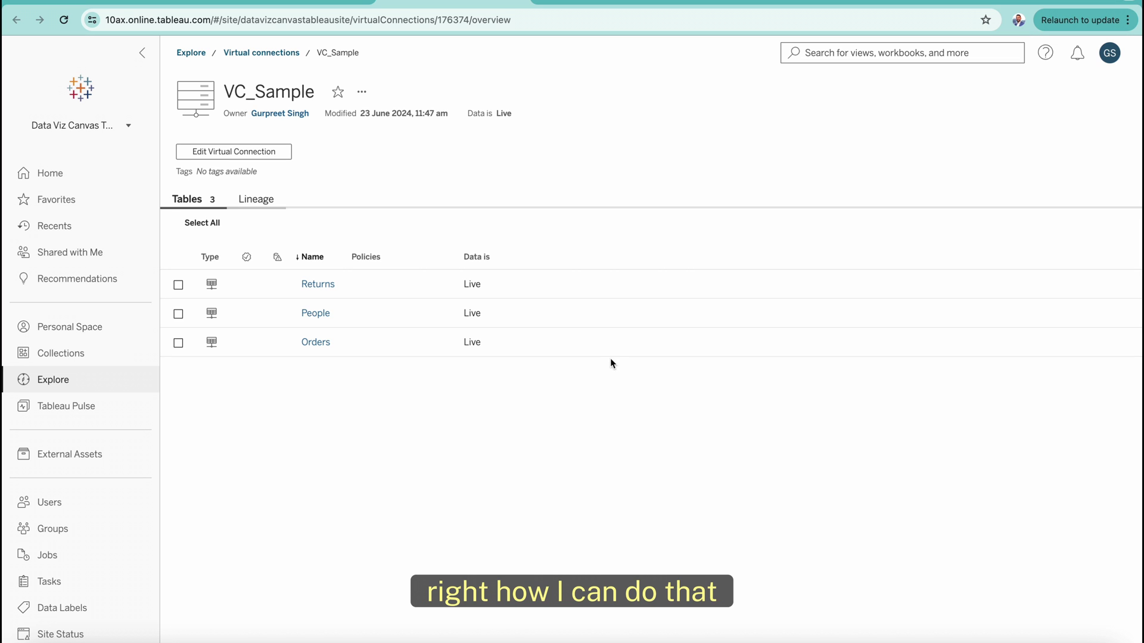
- Switch to Tableau Desktop and connect to VC_Sample on Tableau Server, limiting the data search to Virtual Connections
click(922, 638)
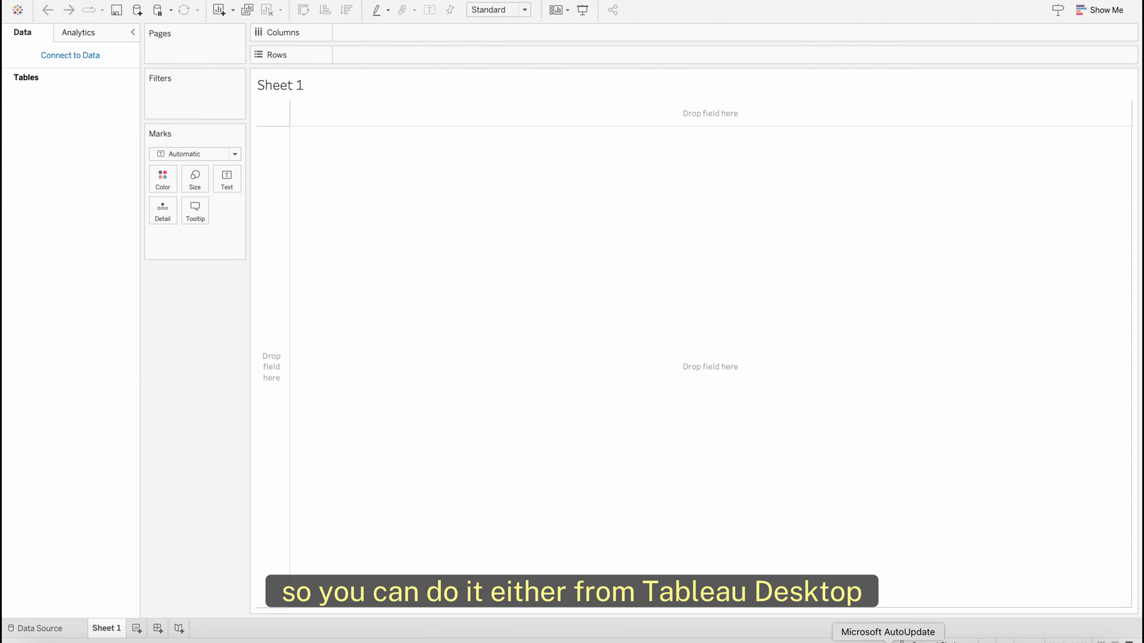
click(84, 56)
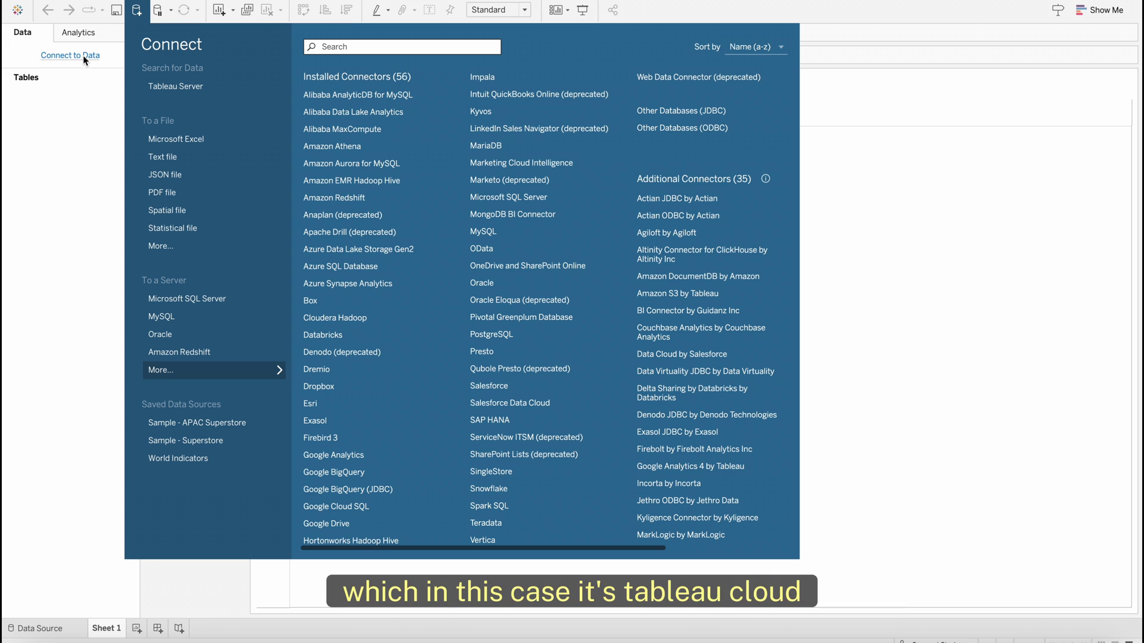
click(178, 87)
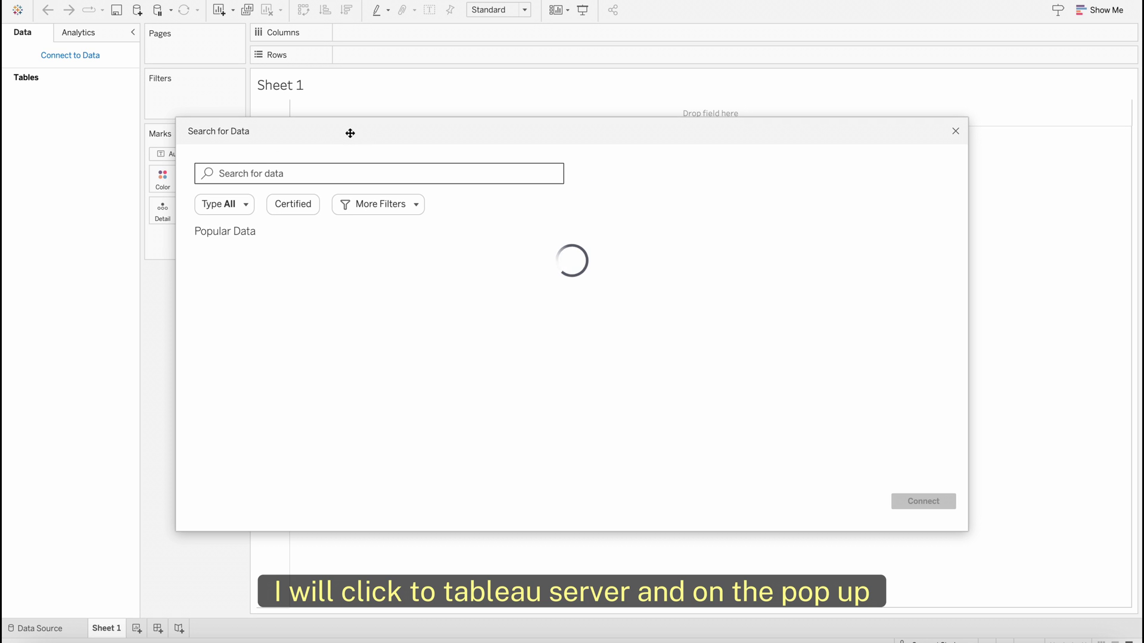
click(247, 206)
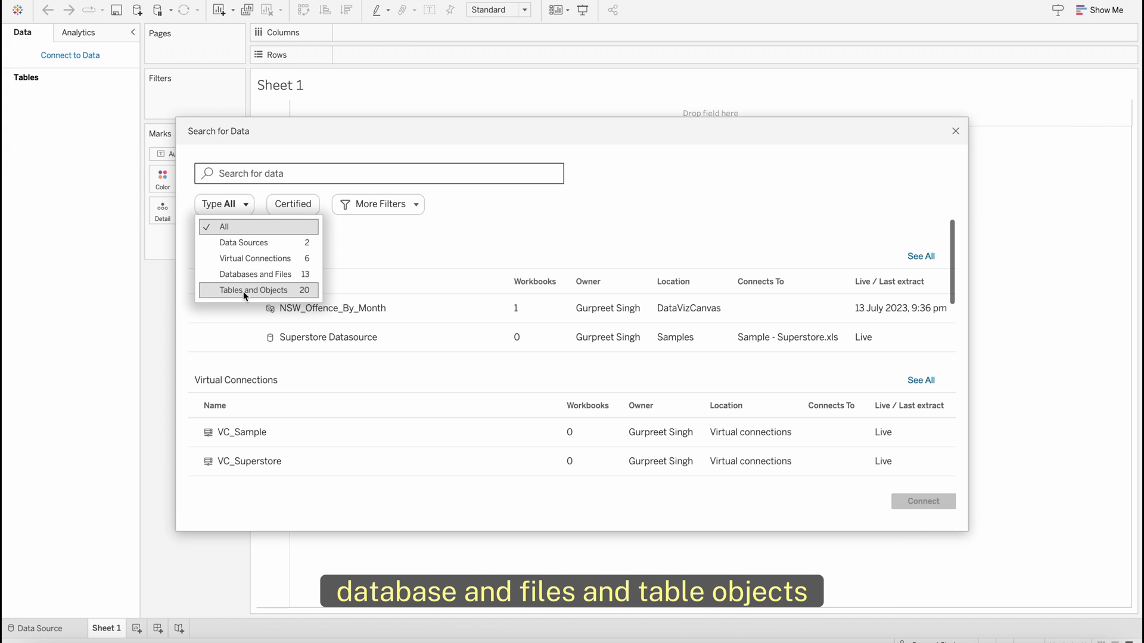
click(245, 259)
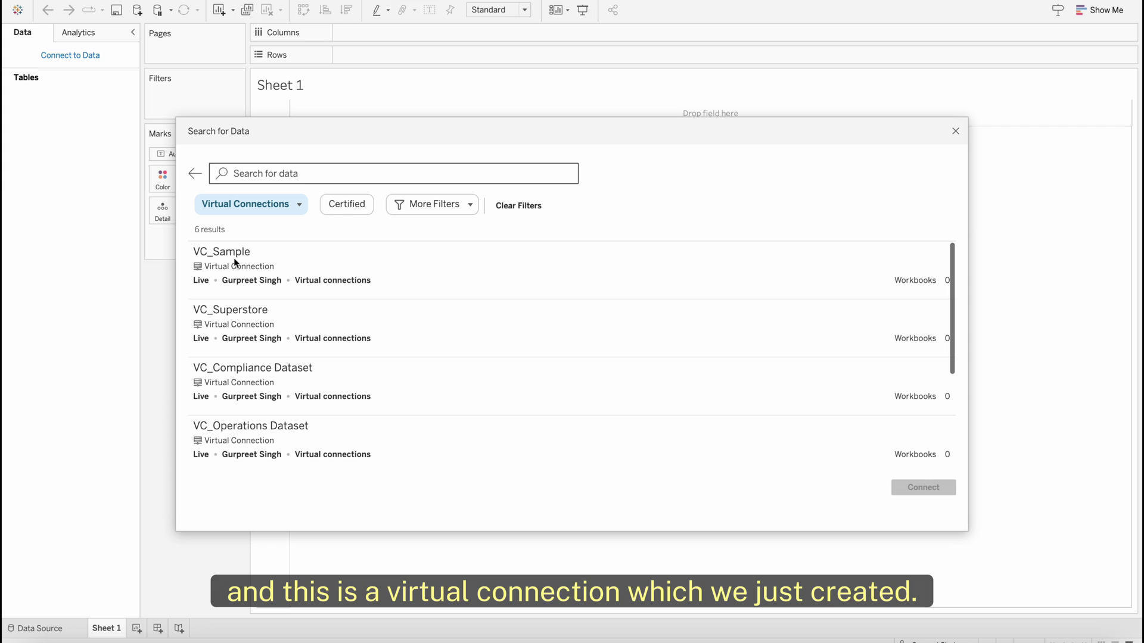
click(229, 257)
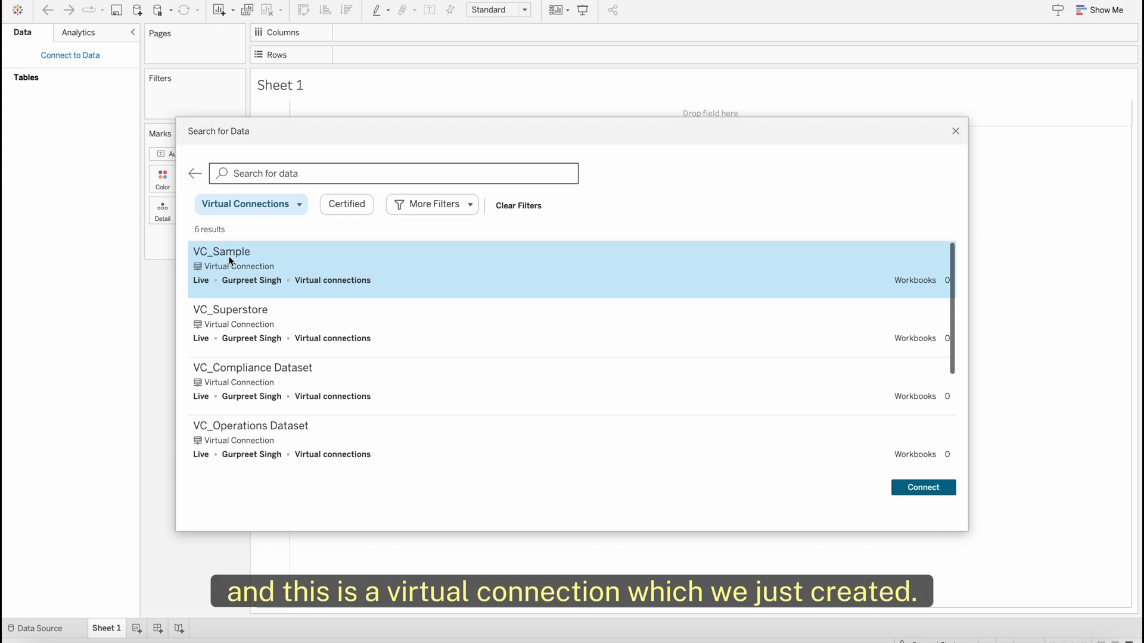
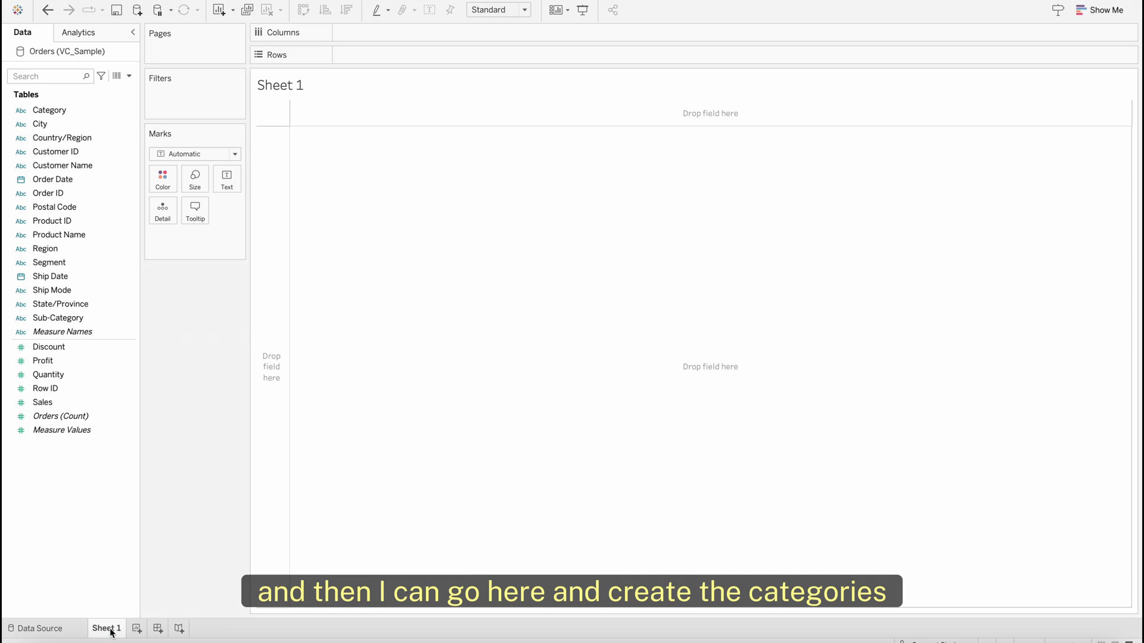
- Build a text table on Sheet 1 with Category as rows and Sales as the values
click(55, 114)
drag(55, 114, 70, 308)
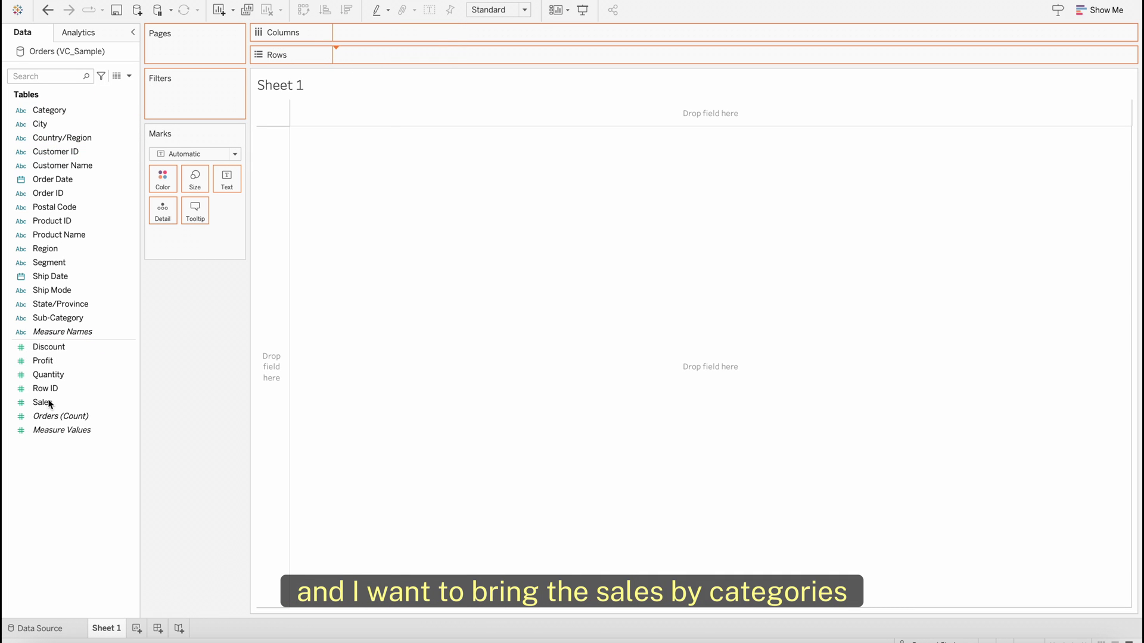
drag(49, 407, 49, 407)
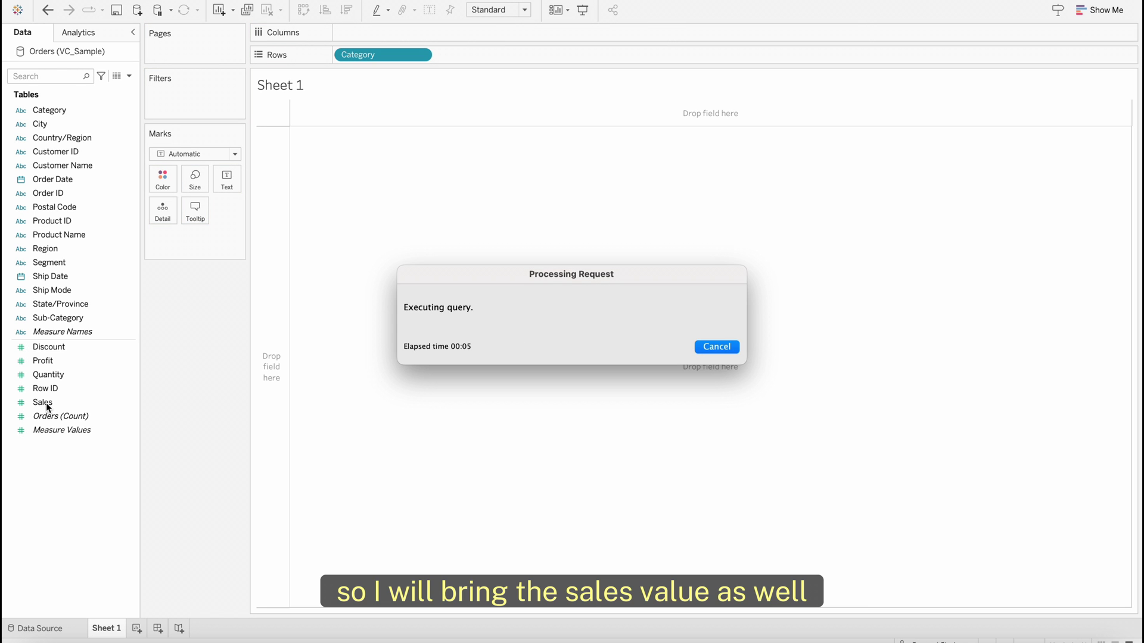
drag(45, 403, 357, 127)
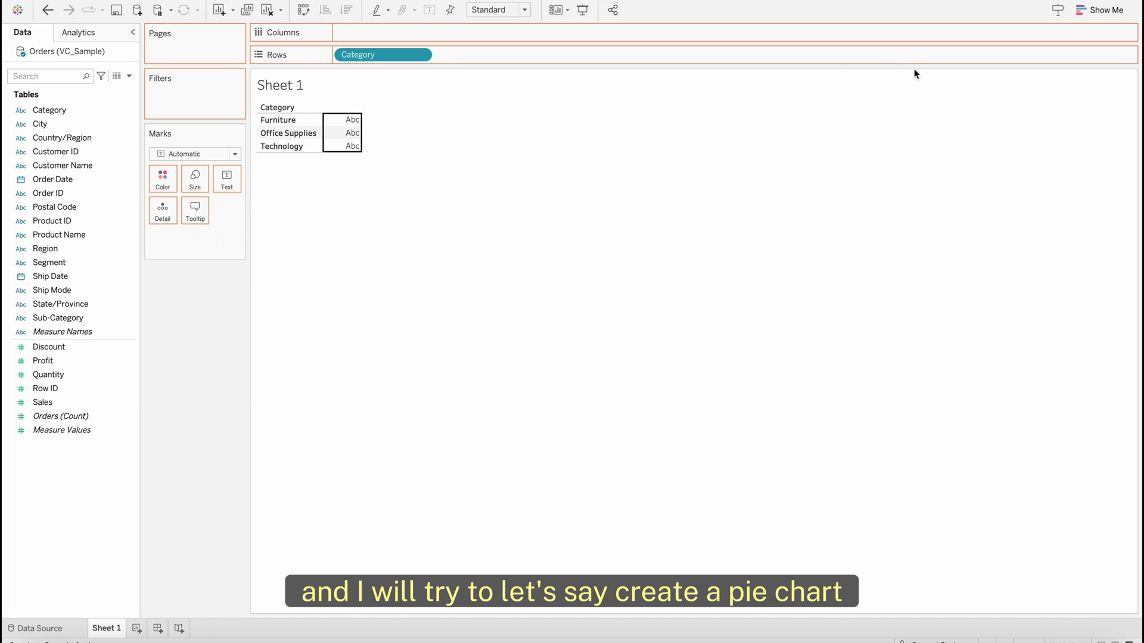
- Turn the sales by category table into a pie chart and fit it to Entire View
click(1101, 13)
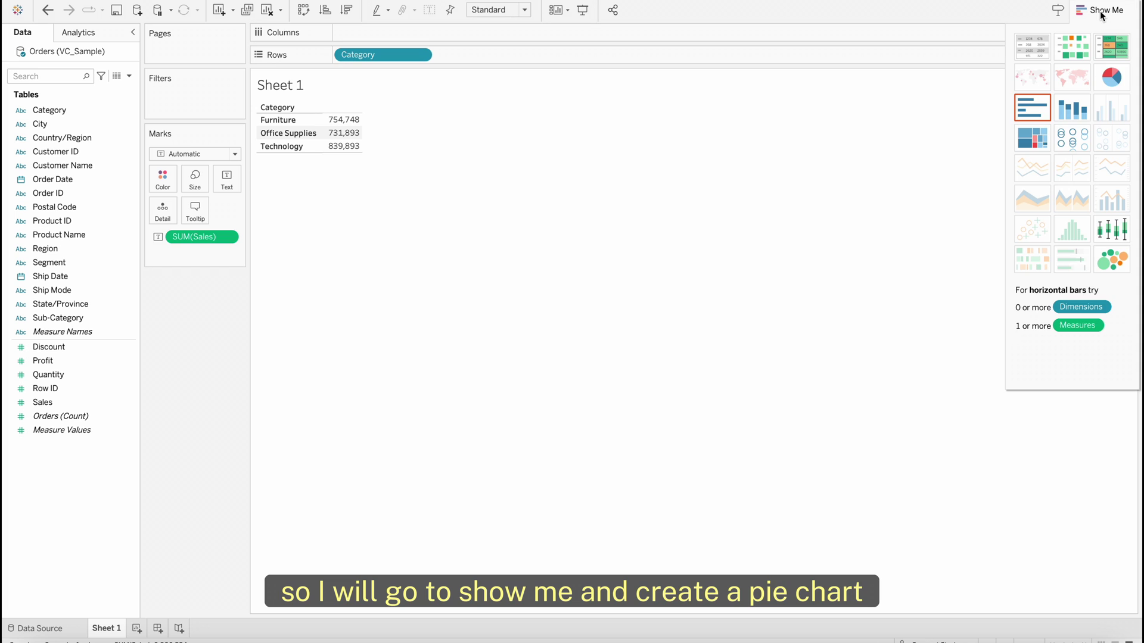
click(1111, 77)
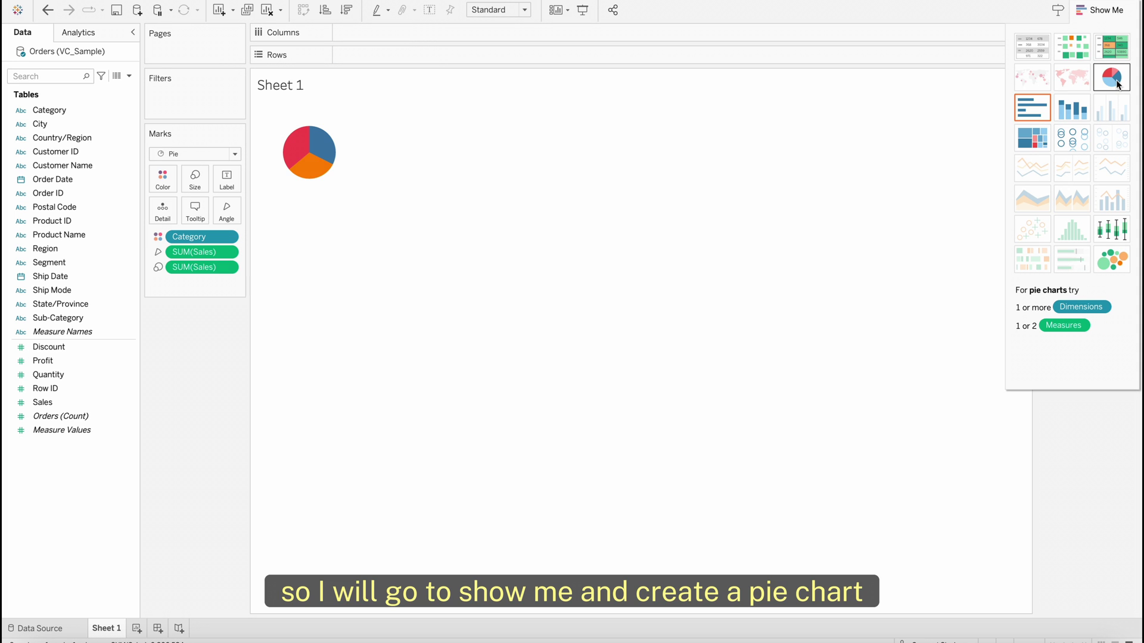
click(512, 9)
click(495, 52)
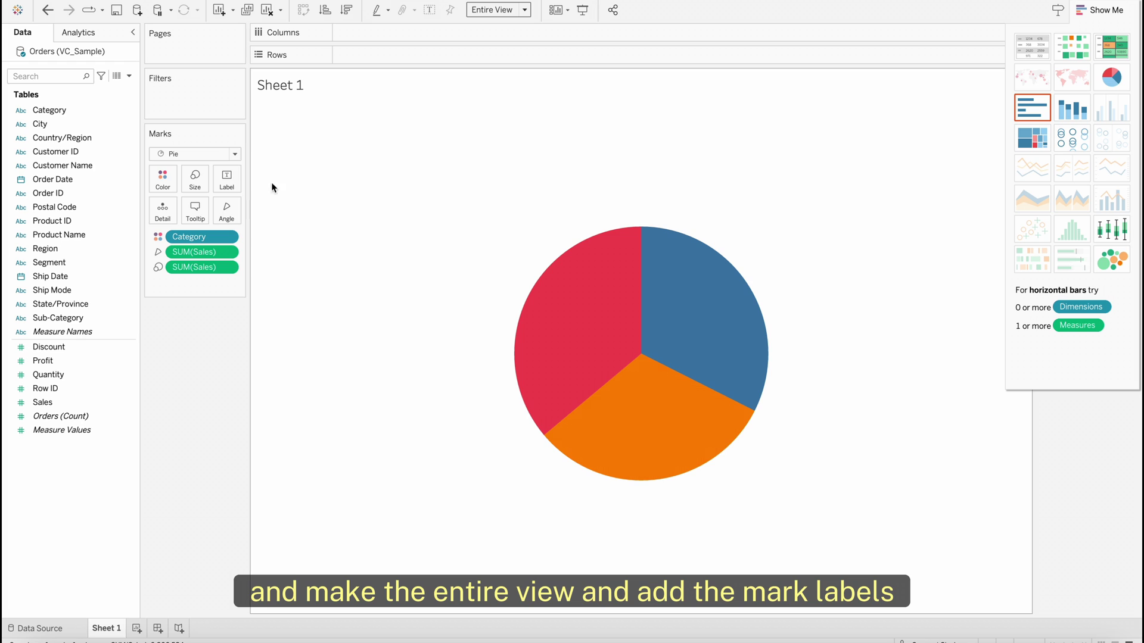
- Show mark labels on the pie chart and rename the sheet Sales by Category
click(236, 186)
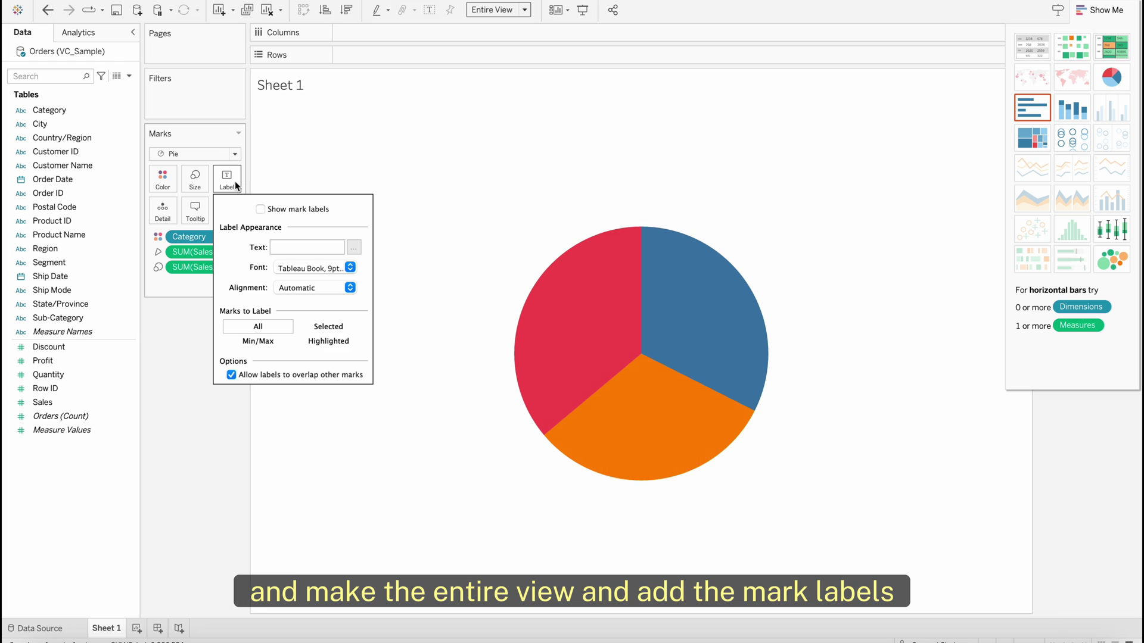
click(261, 209)
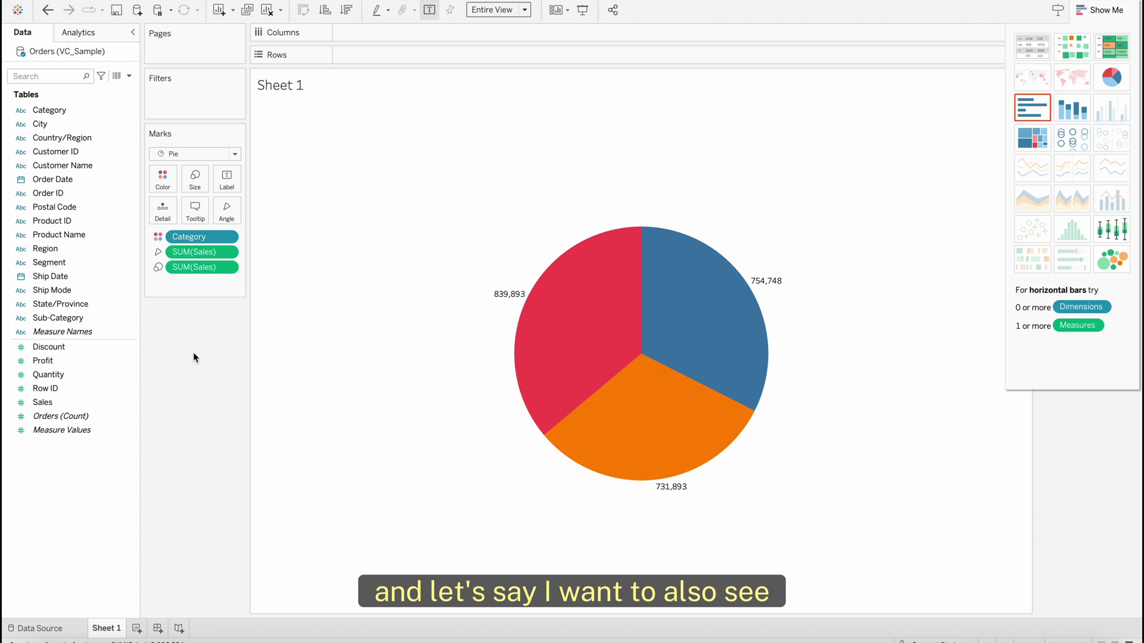
double_click(106, 629)
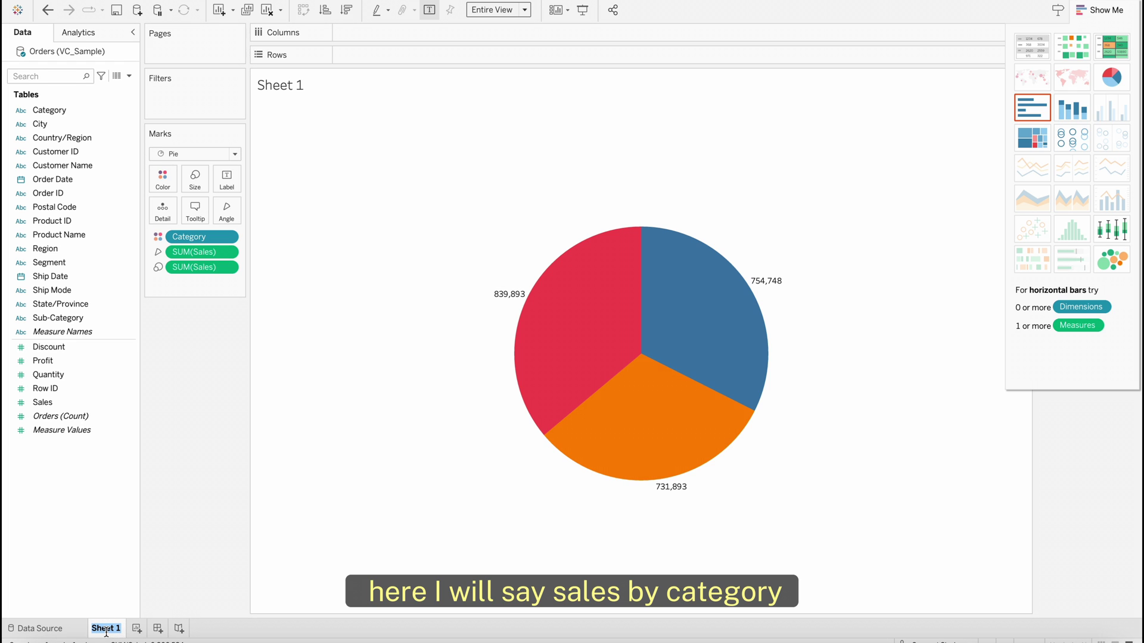
text(Sales by Category)
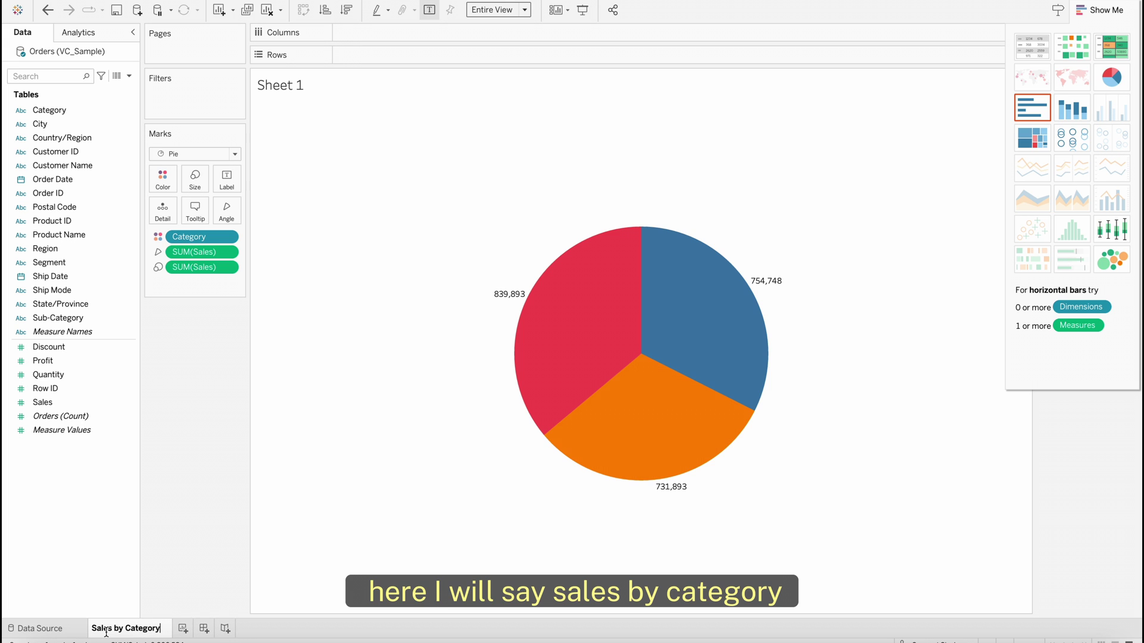
key(Return)
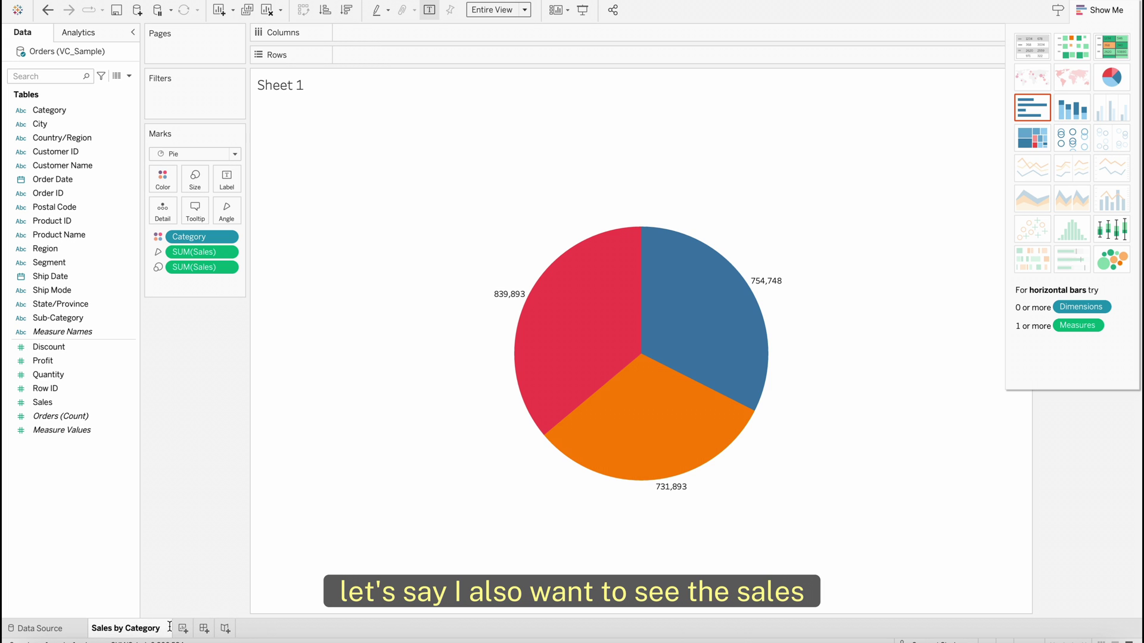
- Create a second worksheet and add the People table next to Orders in the data source
click(183, 629)
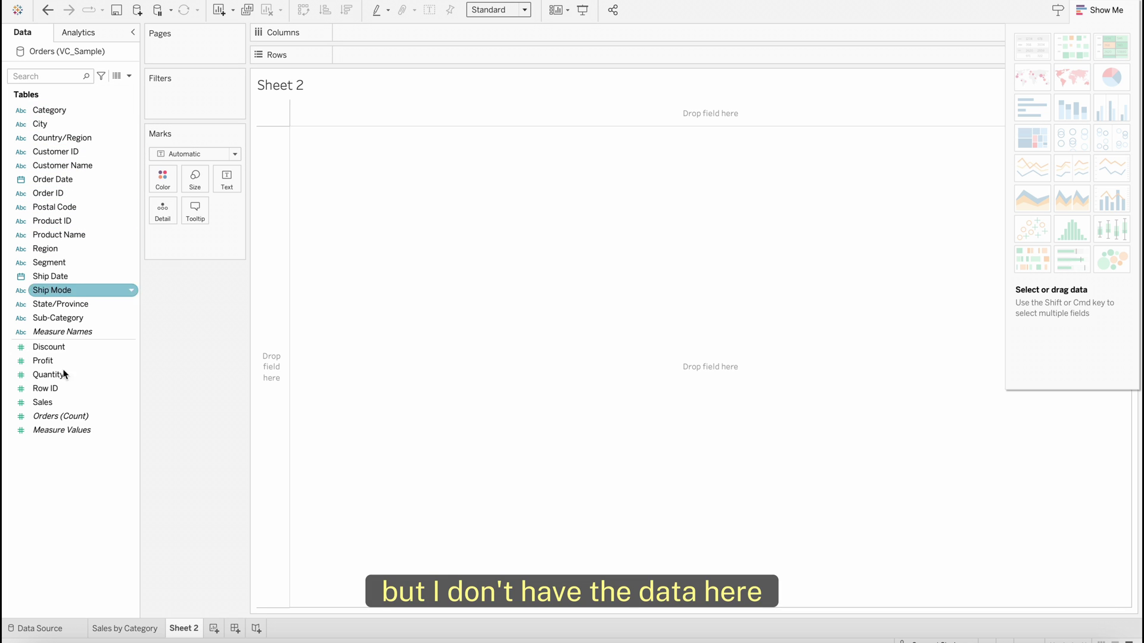
click(55, 629)
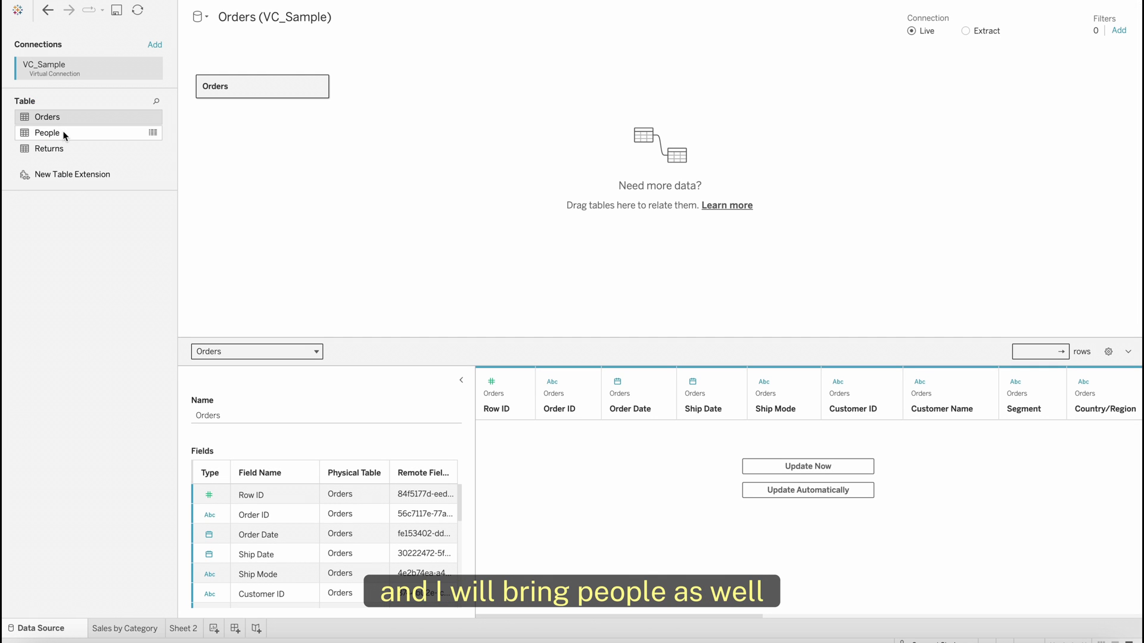
drag(62, 132, 397, 87)
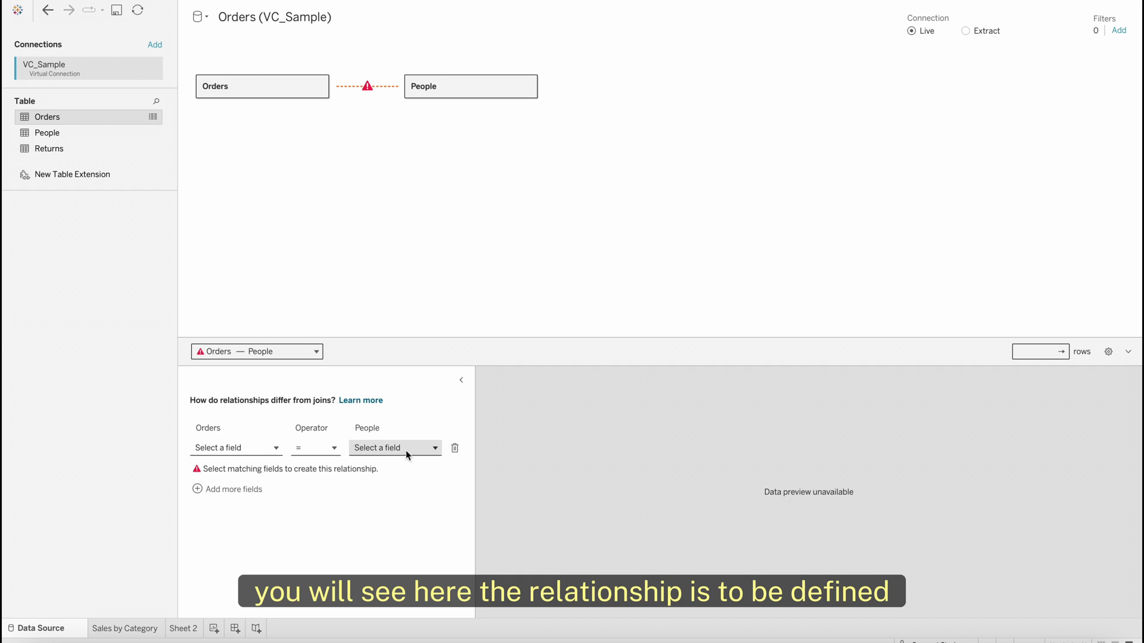
- Define the relationship between Orders and People as Region = Region (People)
click(278, 448)
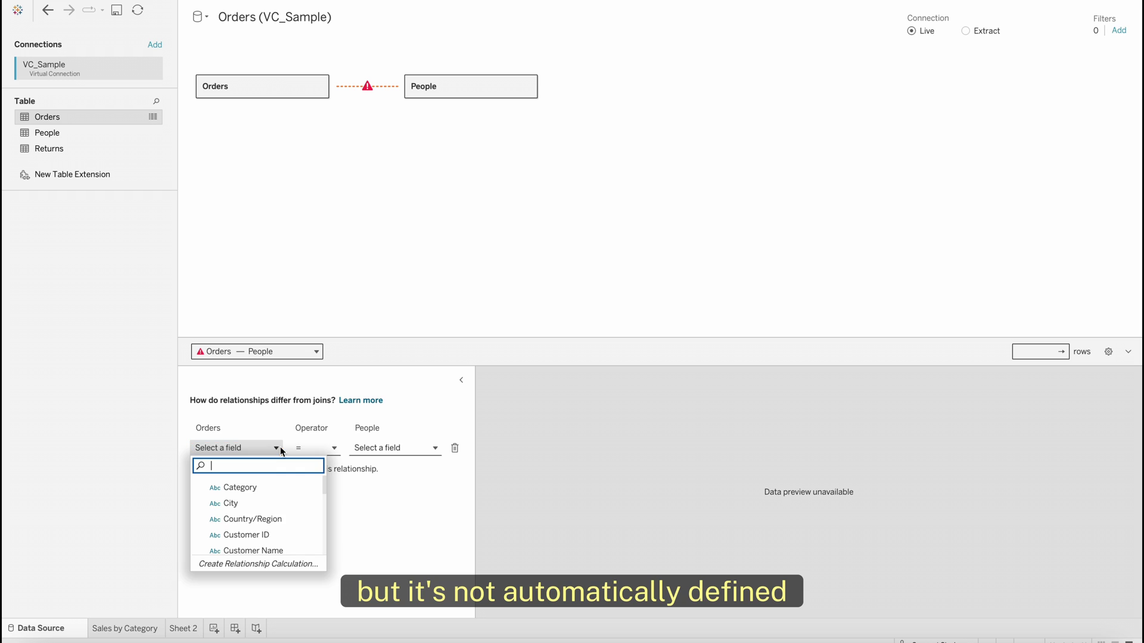
scroll(272, 550, down, 3)
scroll(272, 549, down, 3)
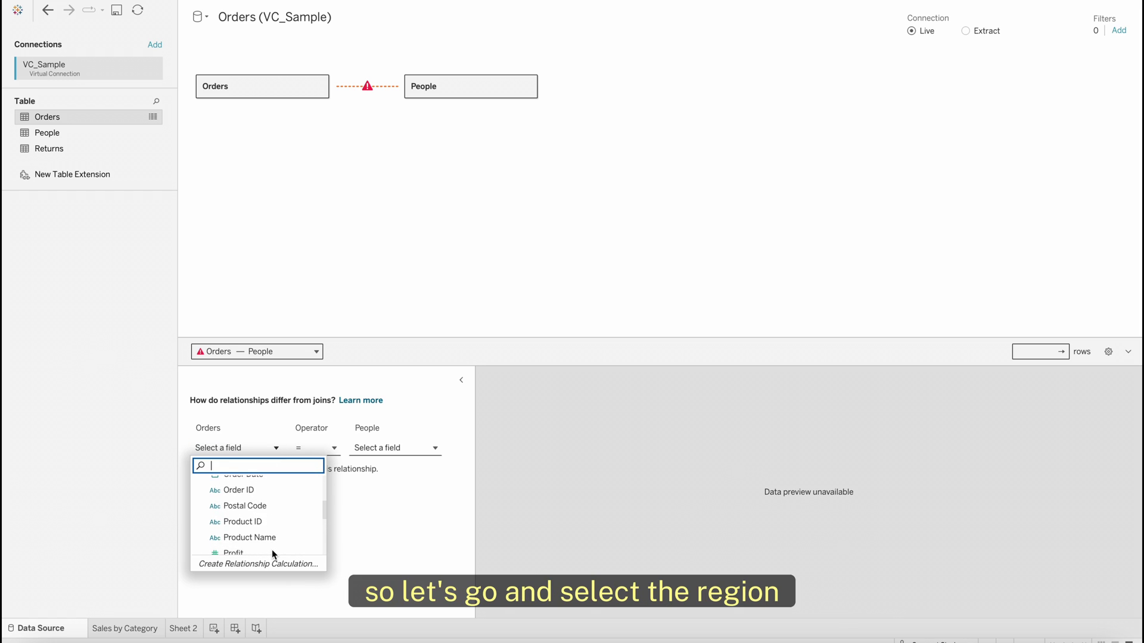
click(253, 523)
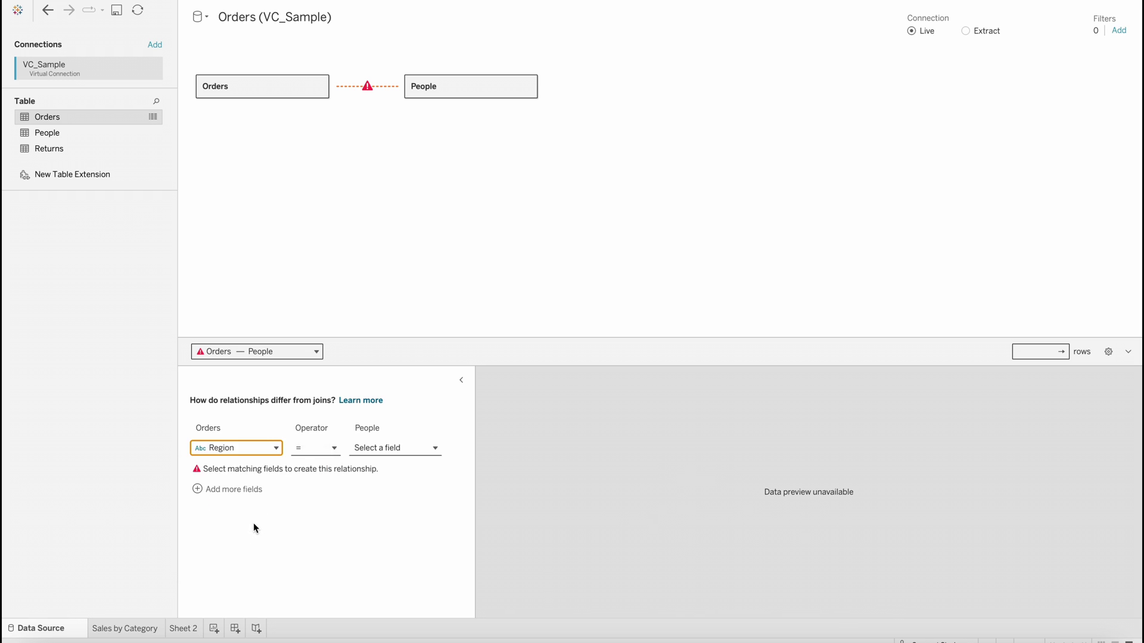
click(398, 448)
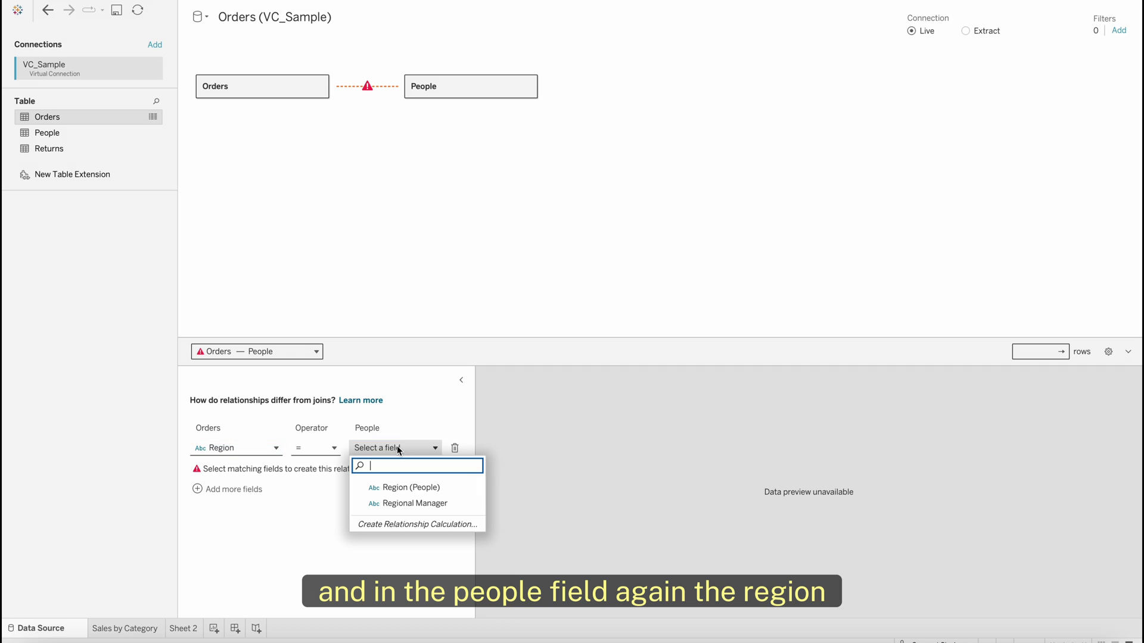
click(405, 486)
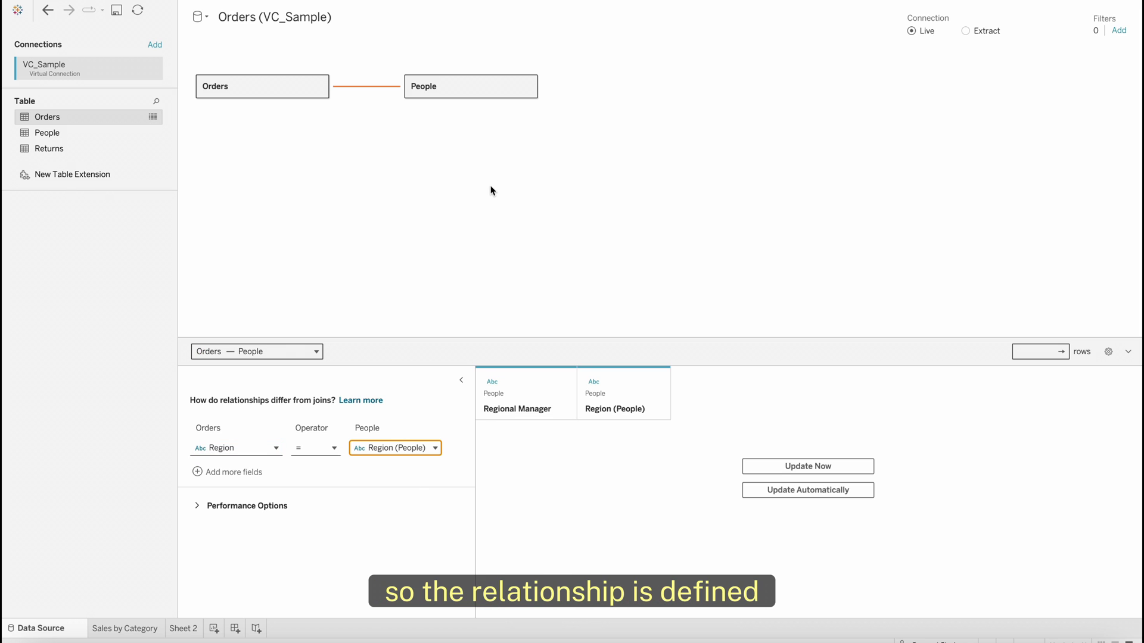
- Build a horizontal bar chart of Sales by Regional Manager on Sheet 2
click(187, 629)
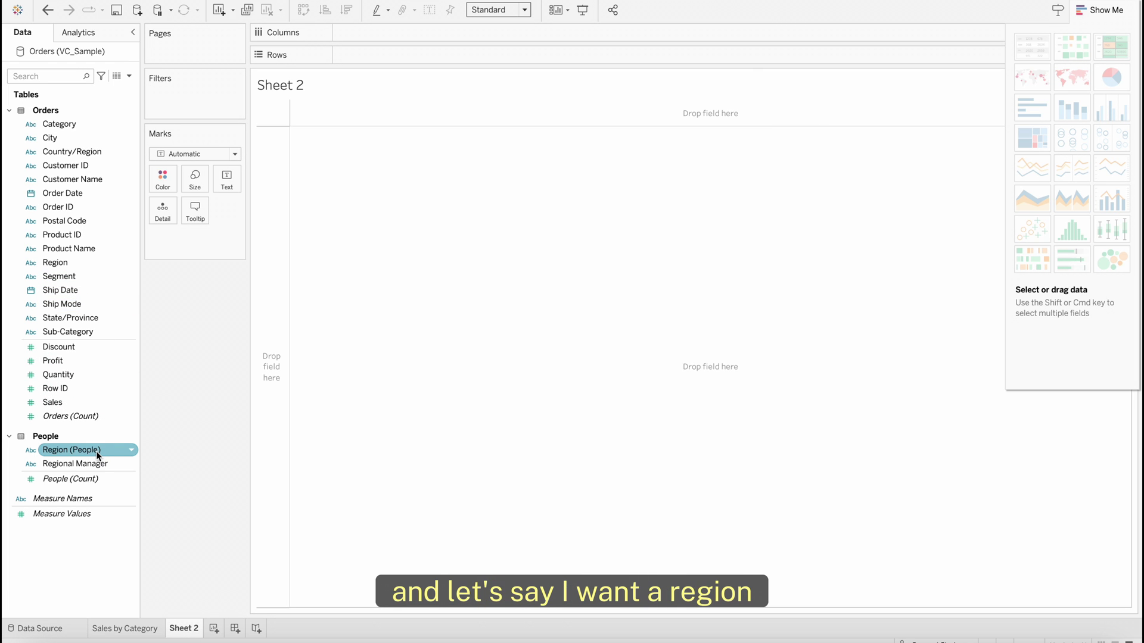
mouse_move(95, 465)
mouse_down()
mouse_move(405, 42)
mouse_move(278, 90)
mouse_move(359, 53)
mouse_up()
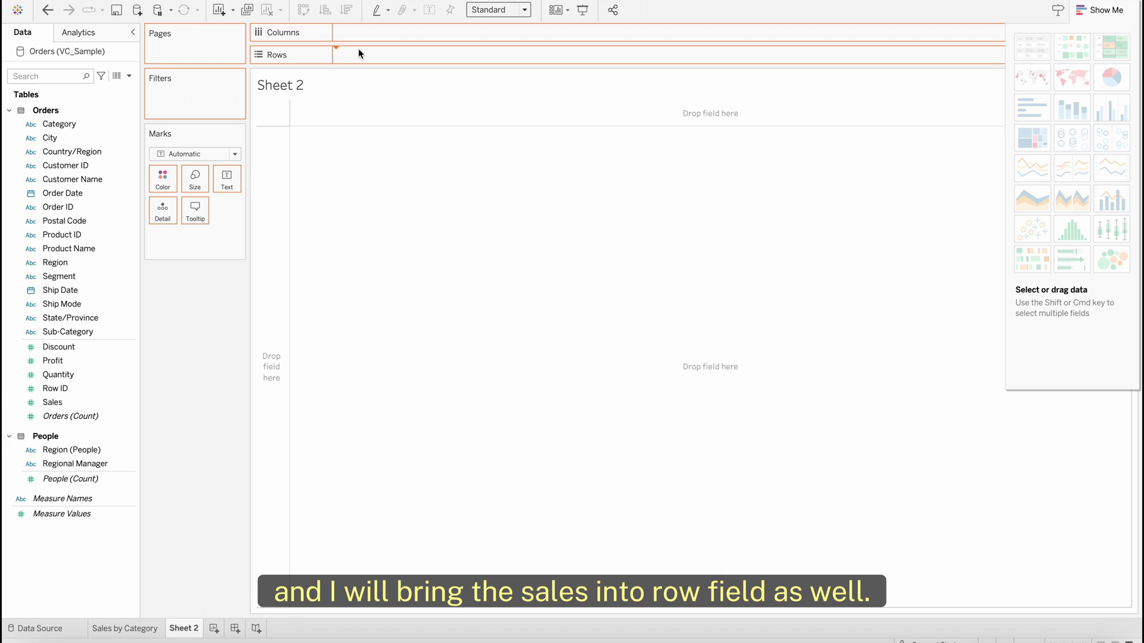
click(58, 405)
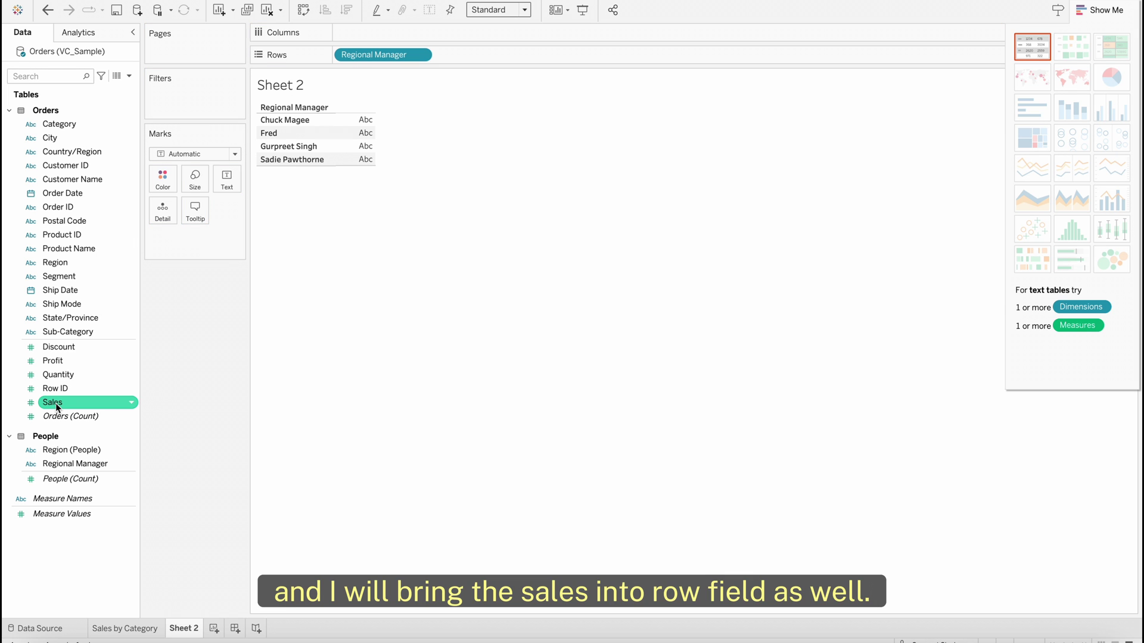
drag(57, 405, 338, 154)
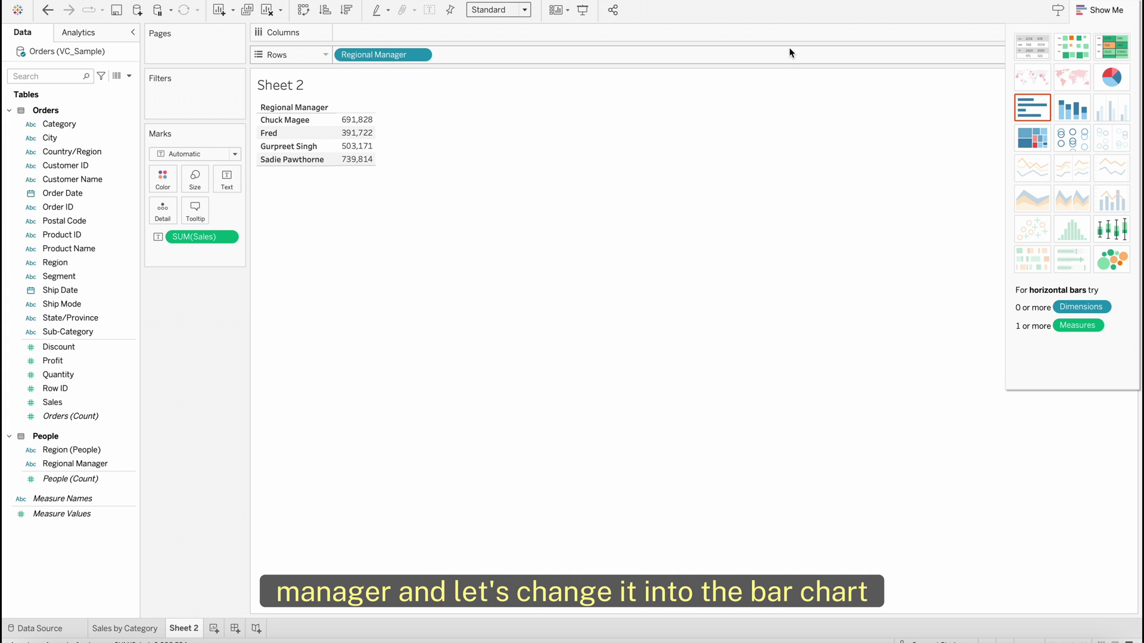
click(1039, 116)
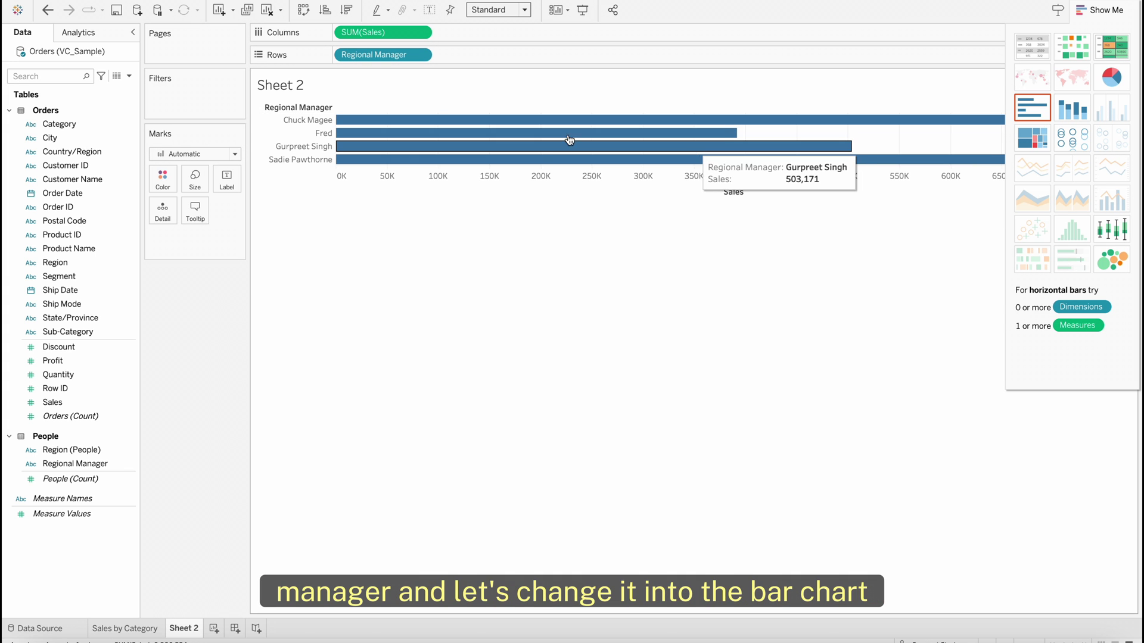
- Show mark labels on the bar chart and rename the sheet Sales by Manager
click(227, 179)
click(261, 209)
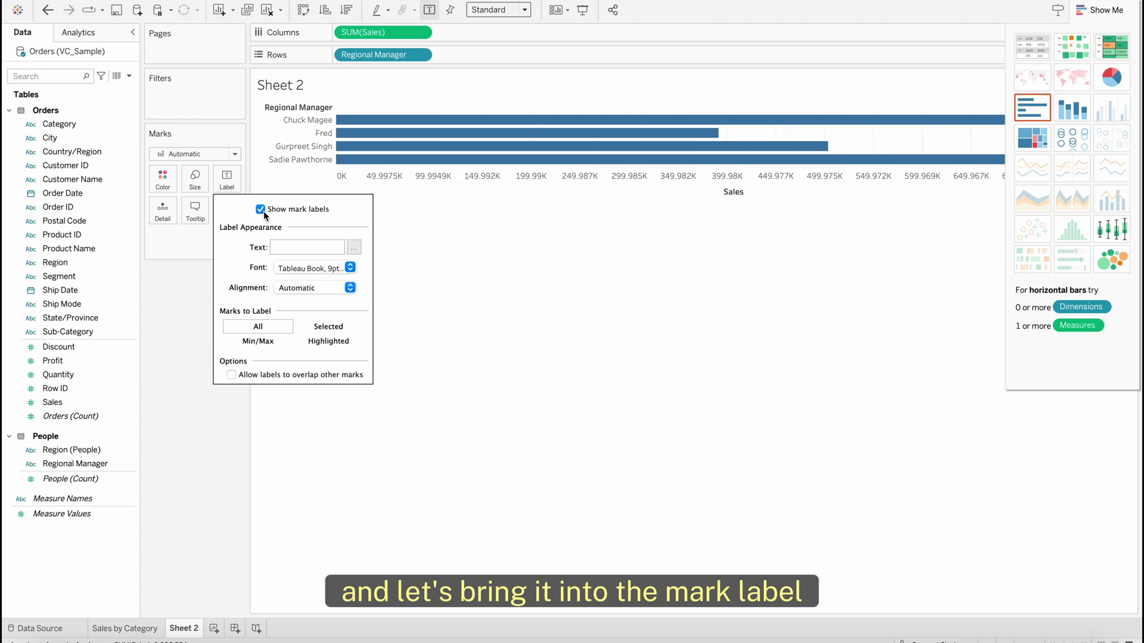
double_click(191, 631)
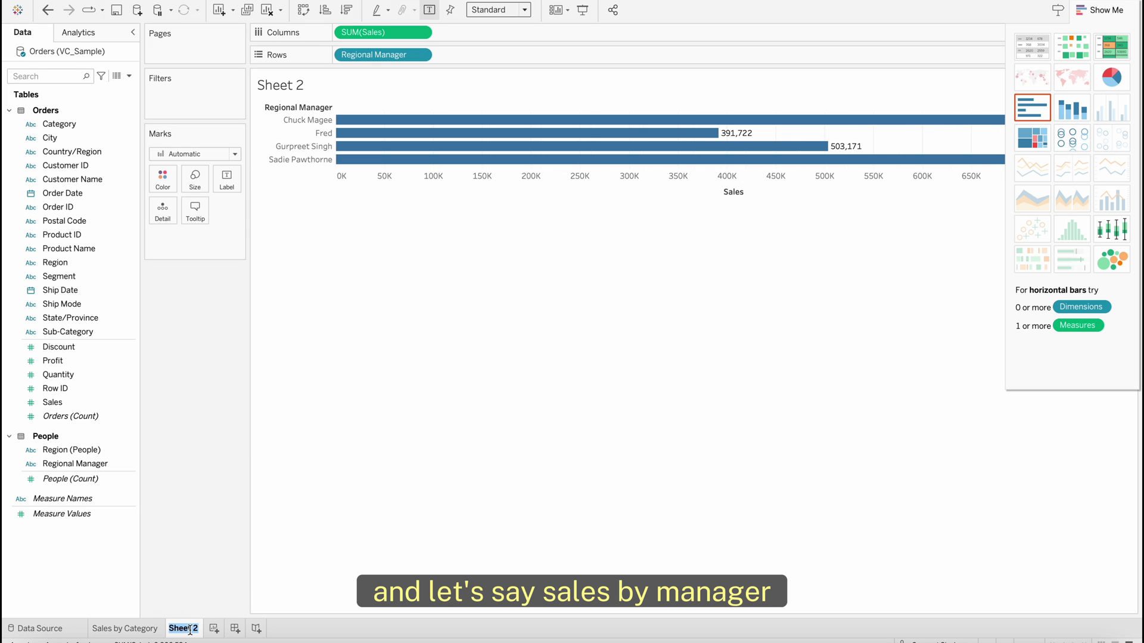
text(Sales by)
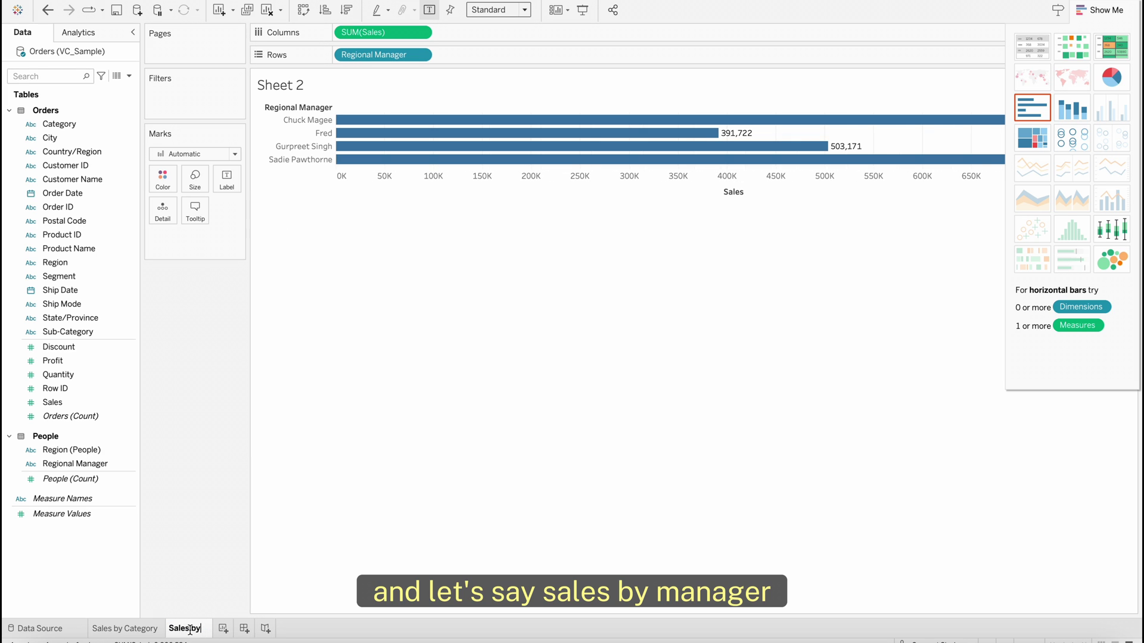
text( Manager)
key(Return)
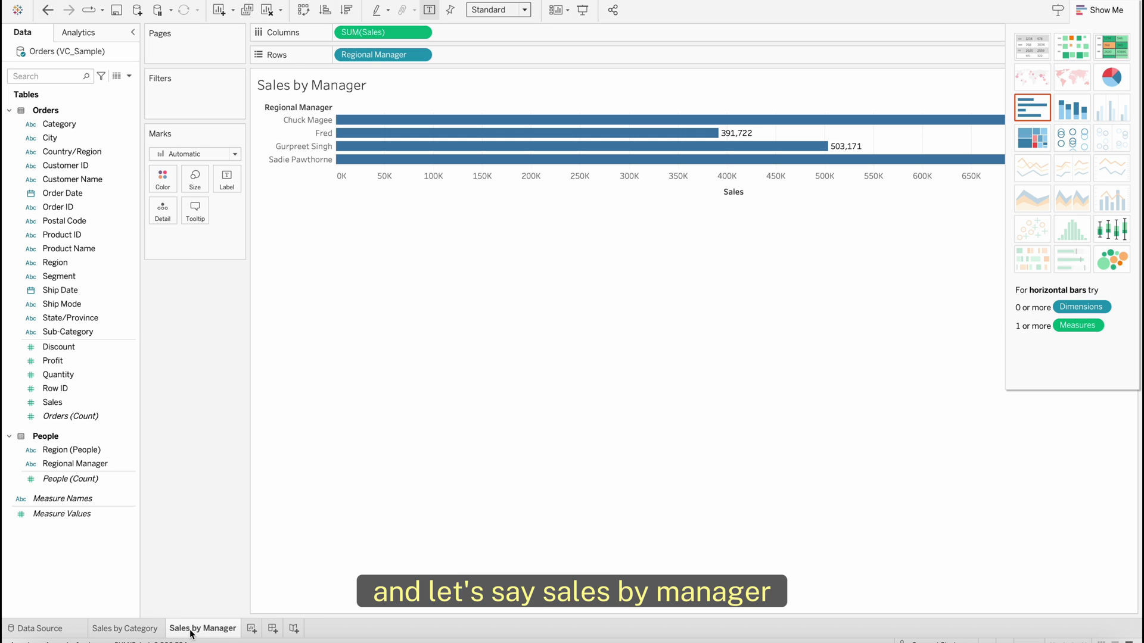
- Create a dashboard with the Sales by Manager sheet placed above the Sales by Category sheet
click(276, 629)
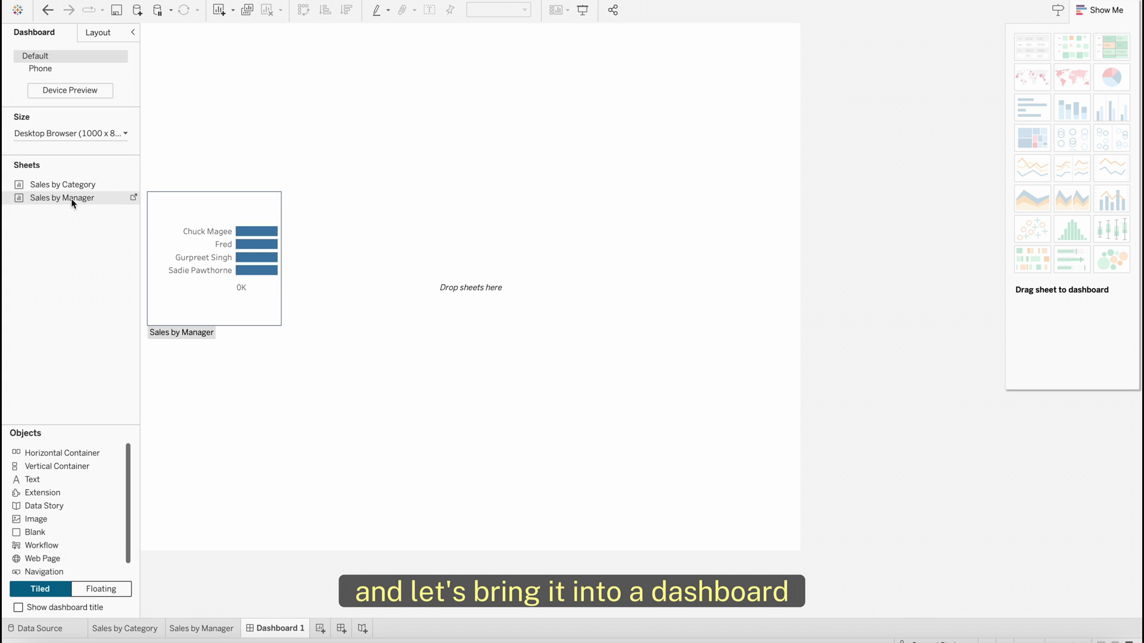
drag(70, 198, 174, 154)
drag(74, 184, 456, 350)
- Fit the Sales by Manager chart on the dashboard to Entire View
click(554, 213)
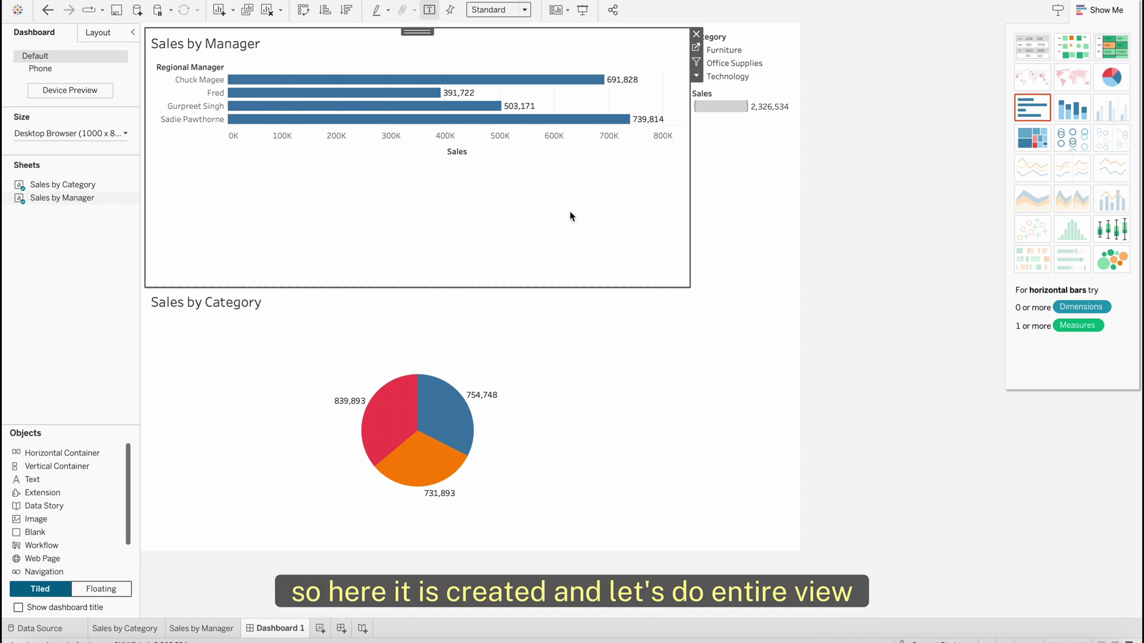
click(696, 76)
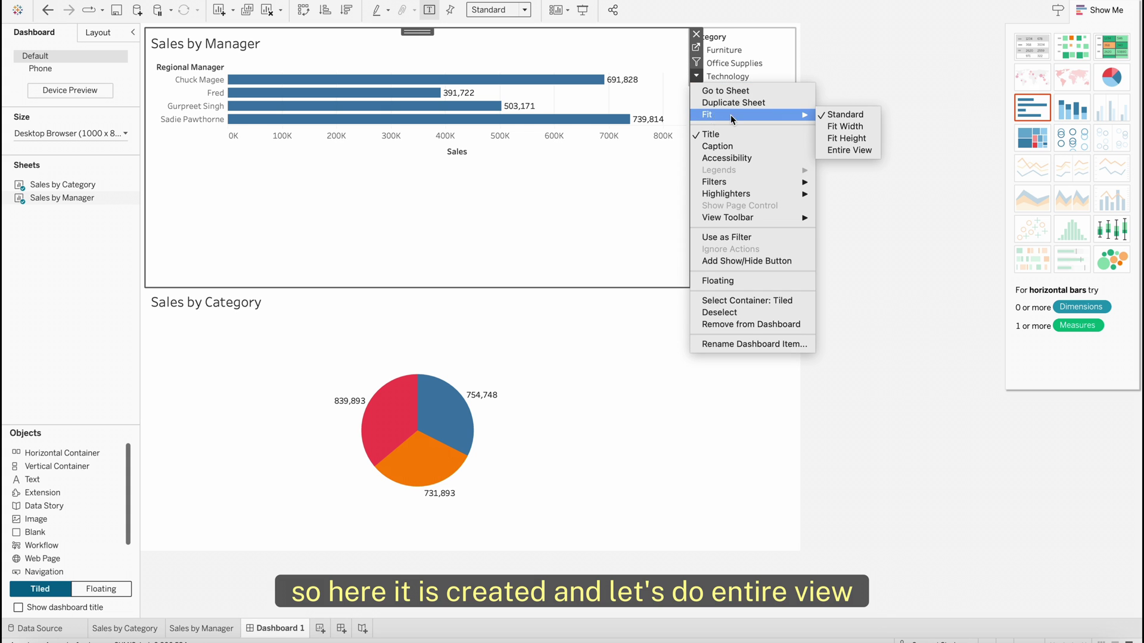
mouse_move(801, 116)
click(836, 148)
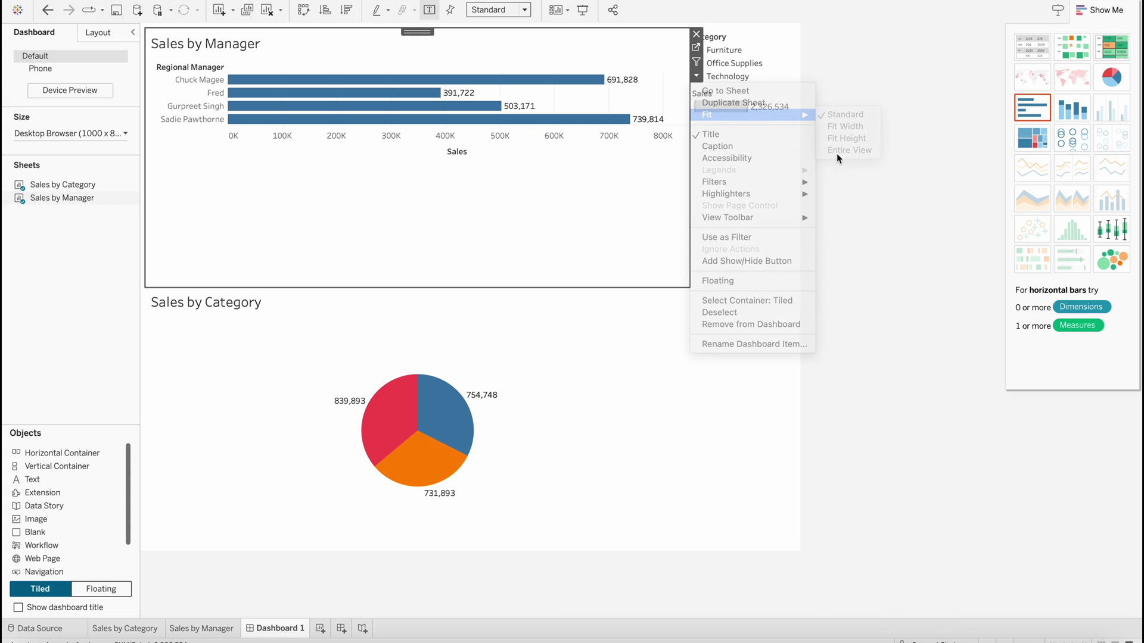
click(670, 68)
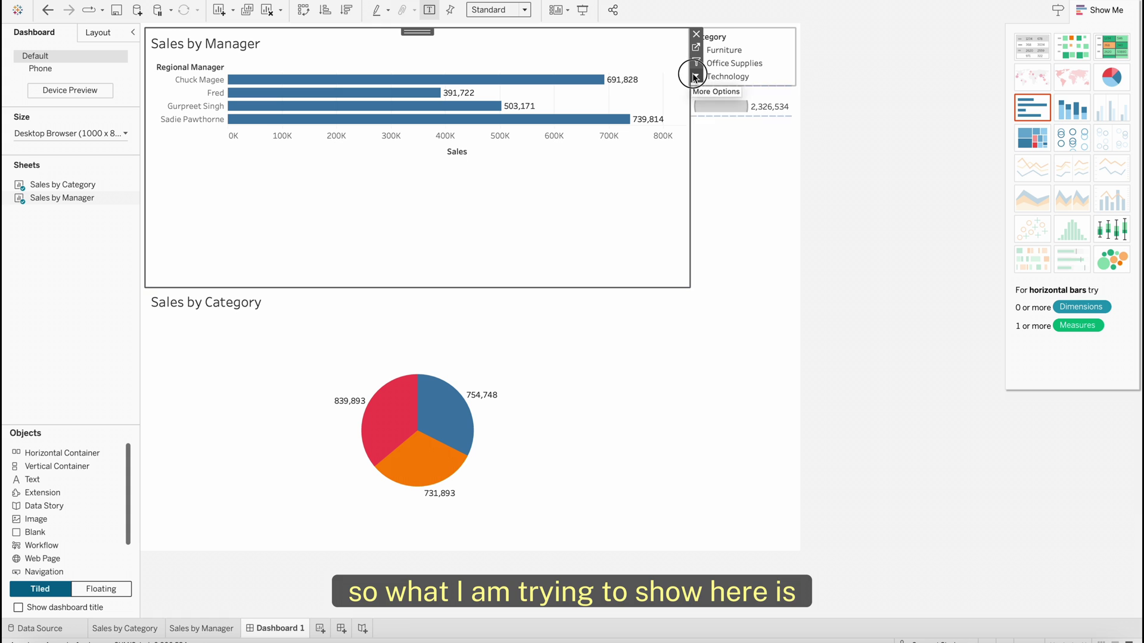
click(695, 76)
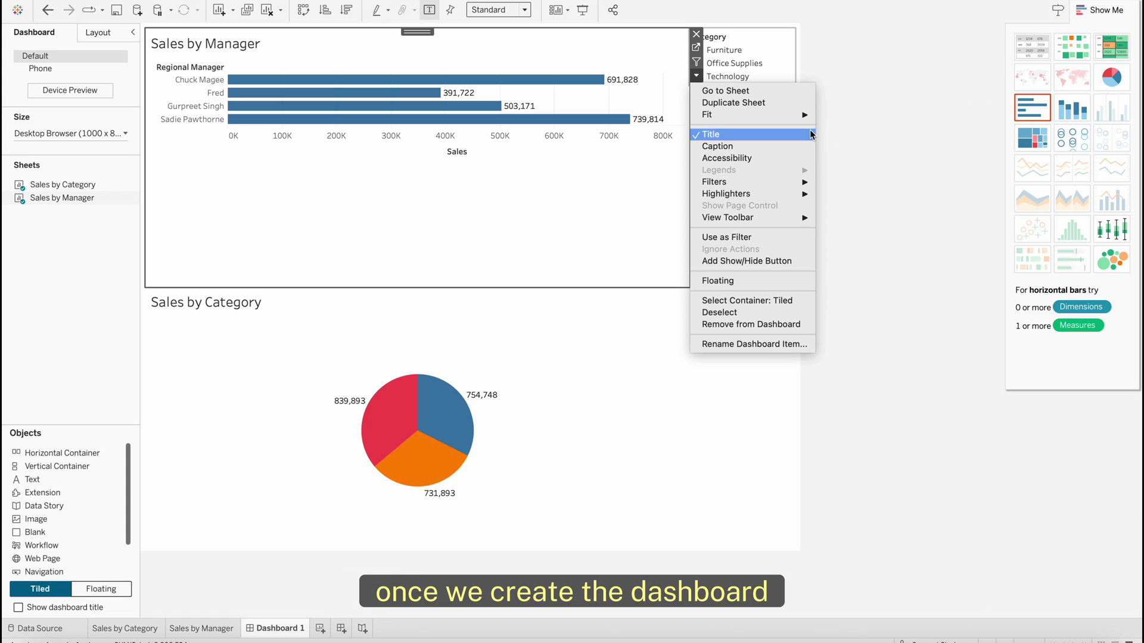
mouse_move(810, 117)
click(836, 147)
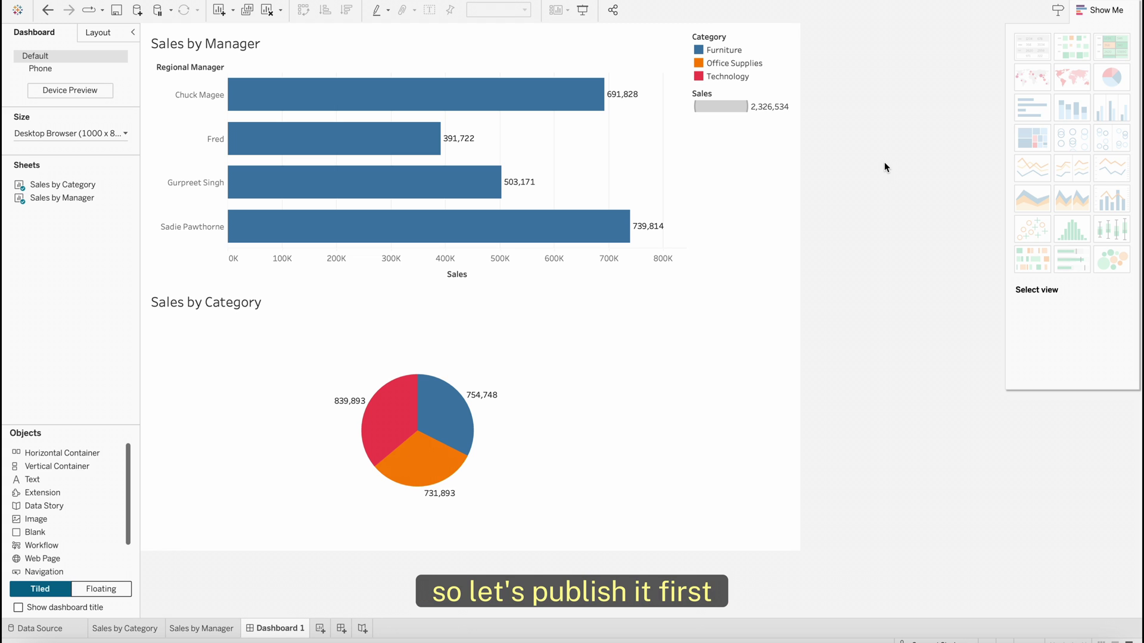
- Start publishing the workbook to Tableau Cloud in the DataVizCanvas project and name it VC_Sample
key(super+s)
click(629, 236)
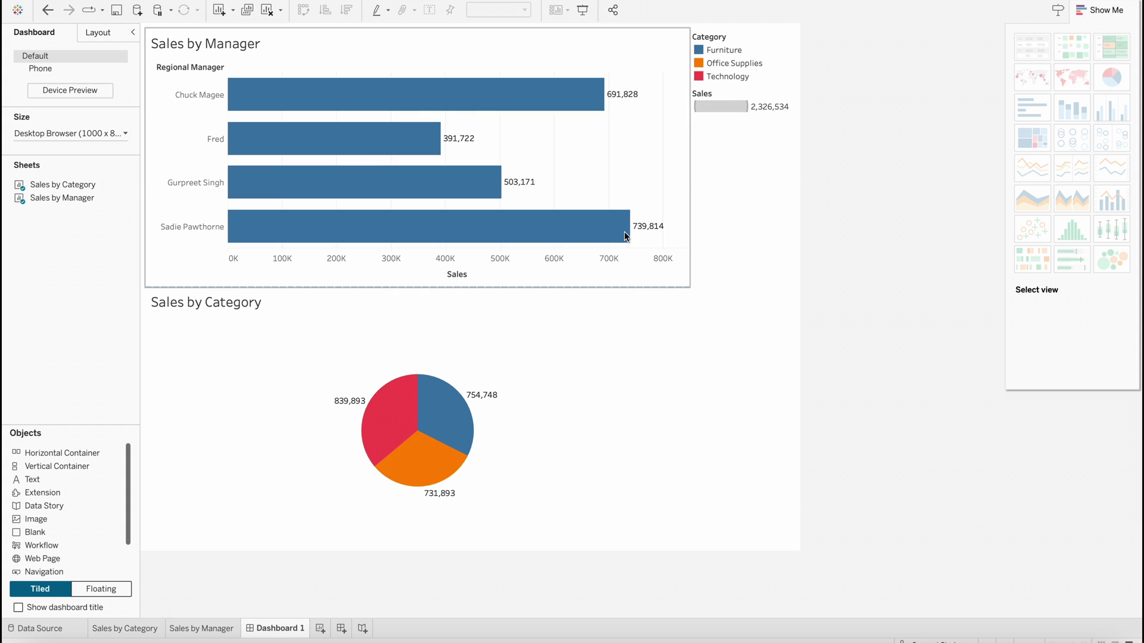
click(417, 2)
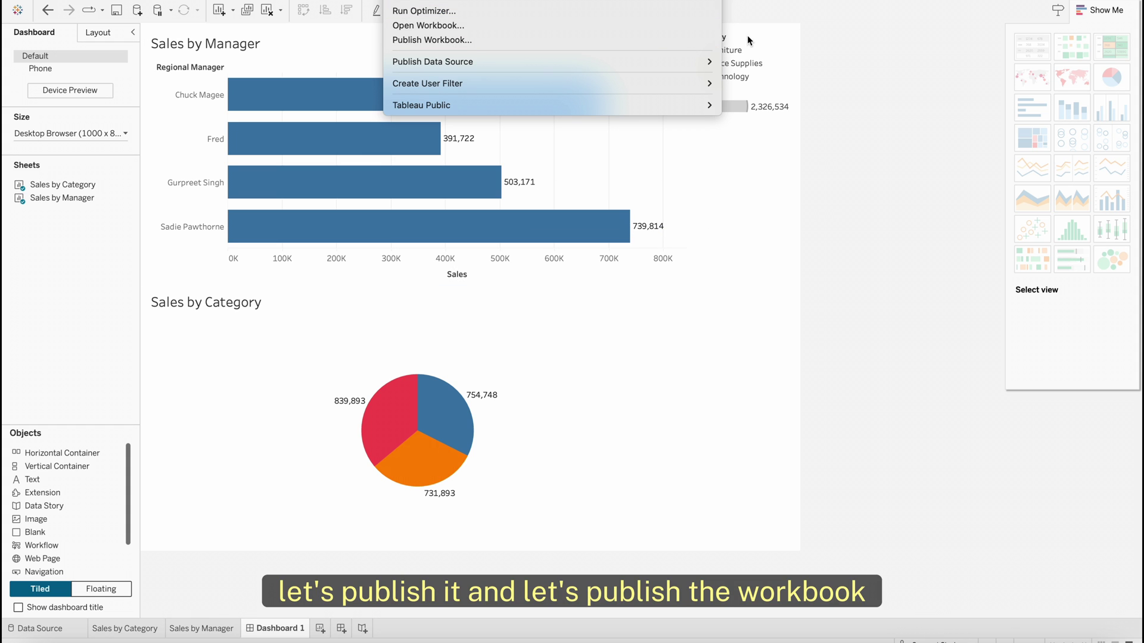
click(702, 40)
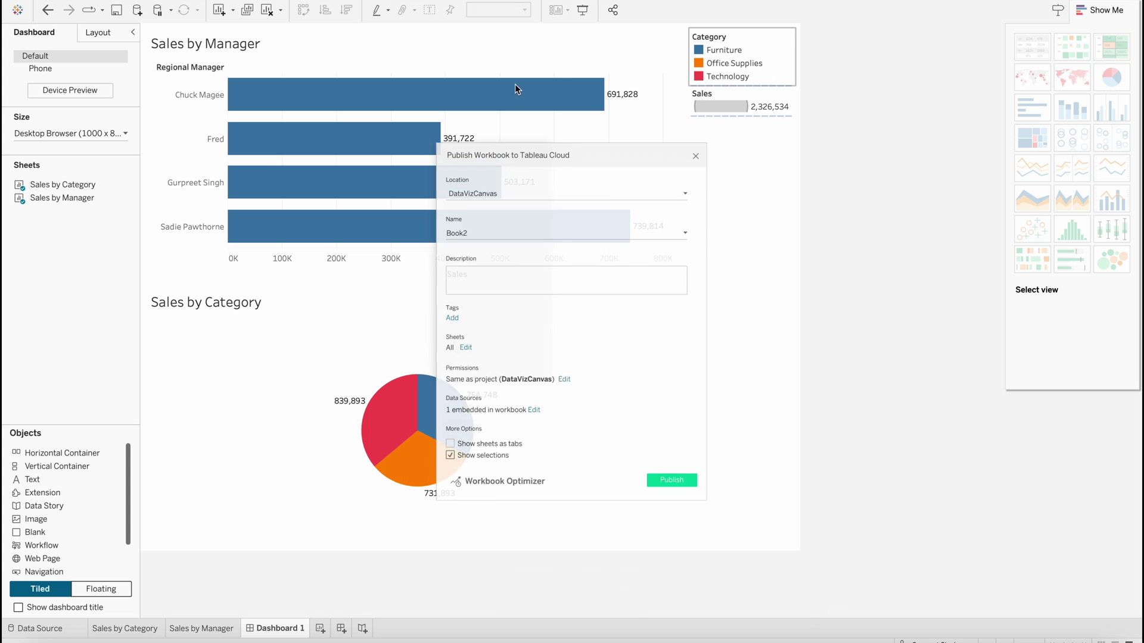
click(463, 220)
text(VC)
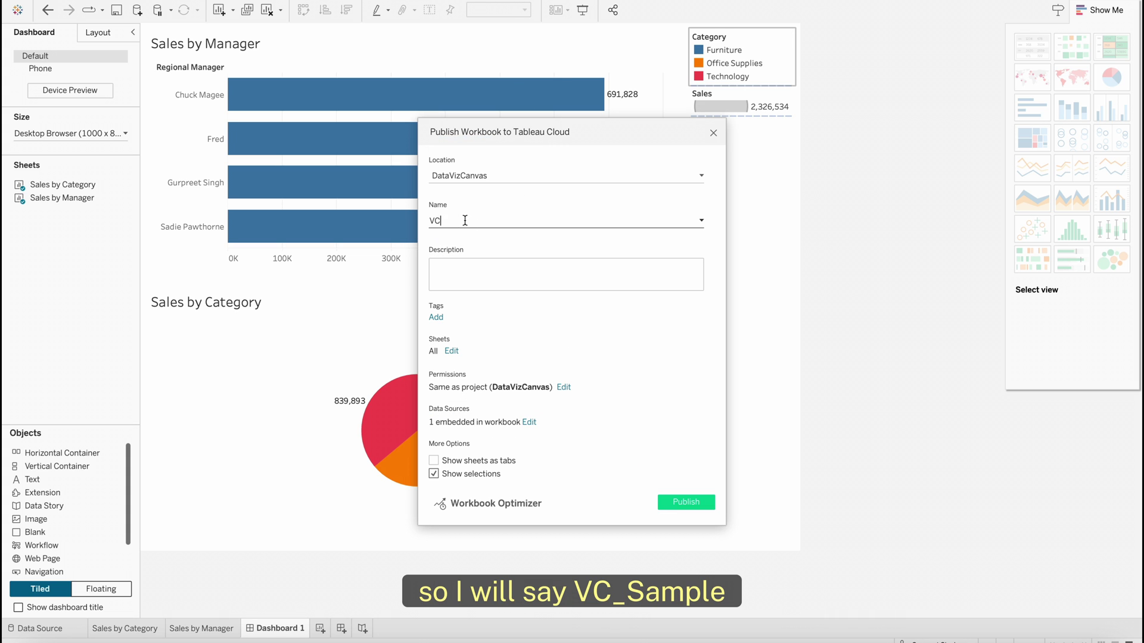
text(_Sample)
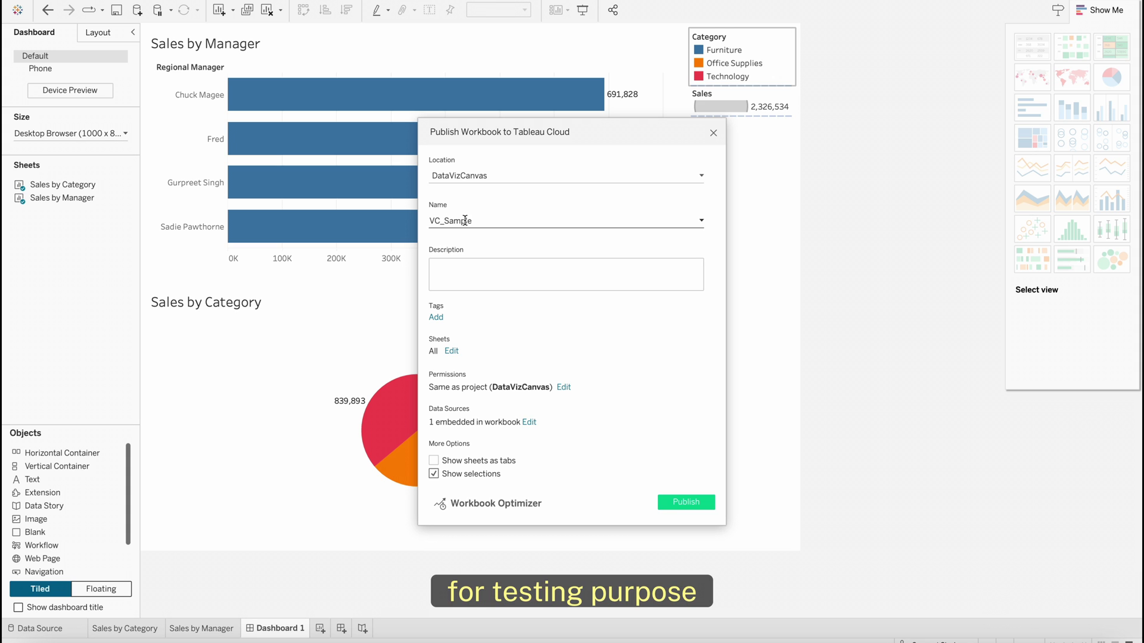
- Limit the sheets included in the published workbook to only dashboards
click(452, 353)
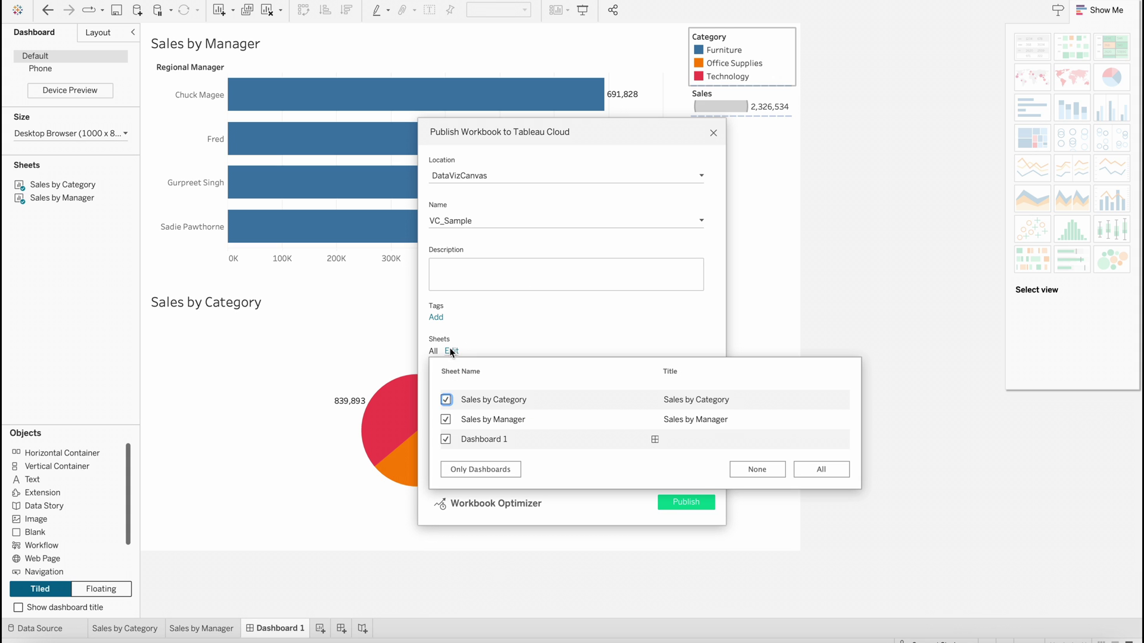
click(473, 465)
click(551, 326)
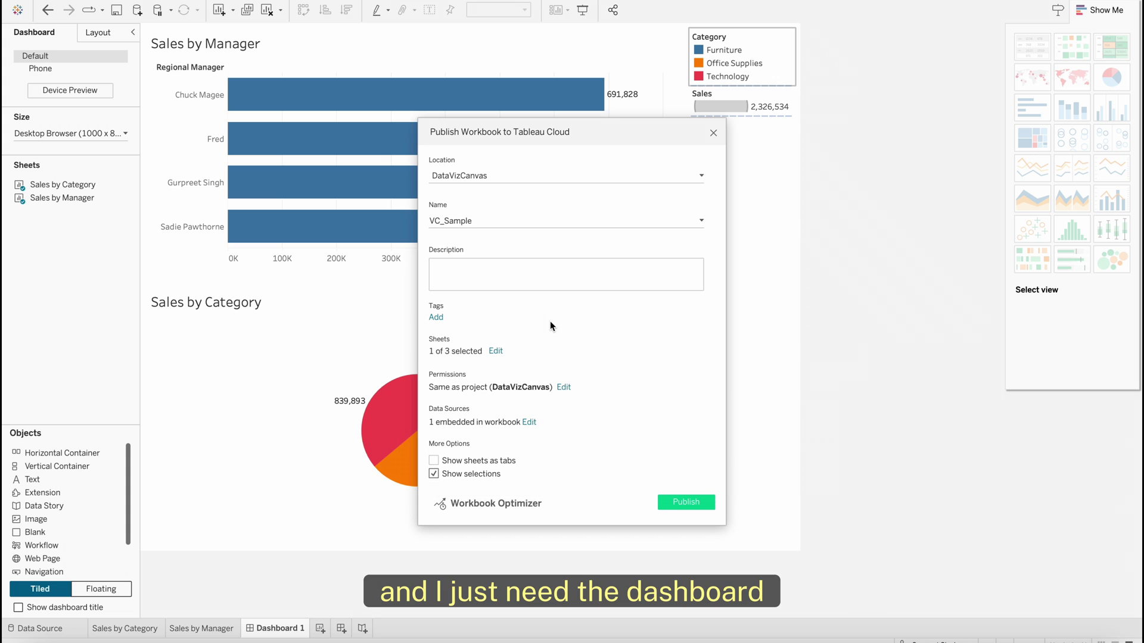
- Set the Orders (VC_Sample) data source authentication to Embedded password and publish the workbook
click(530, 421)
click(742, 488)
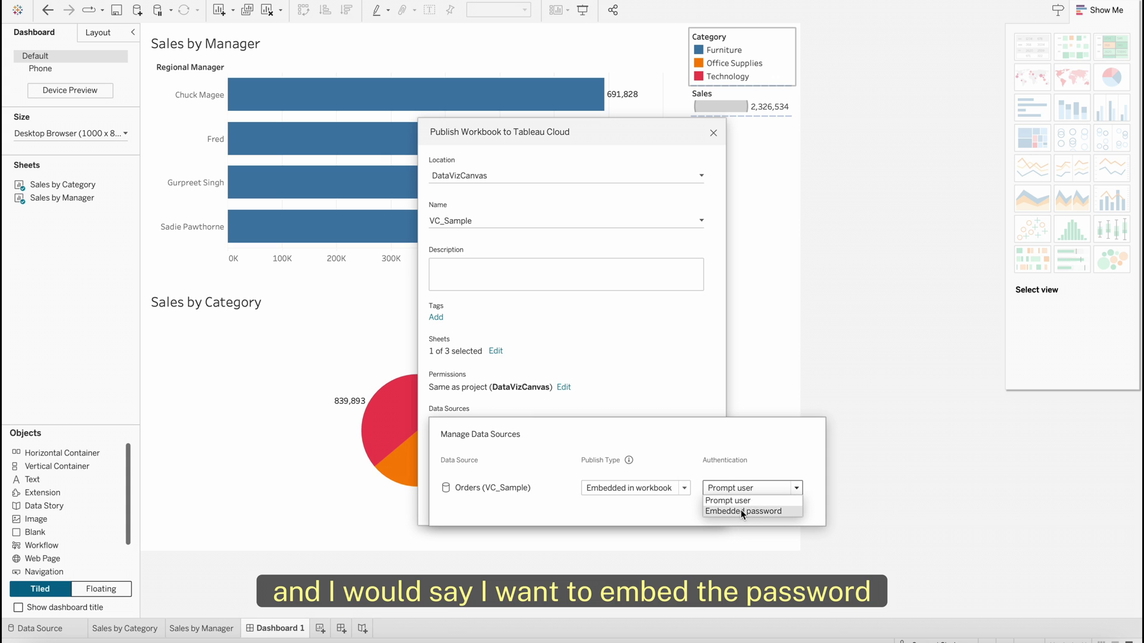
click(741, 510)
click(642, 399)
click(679, 503)
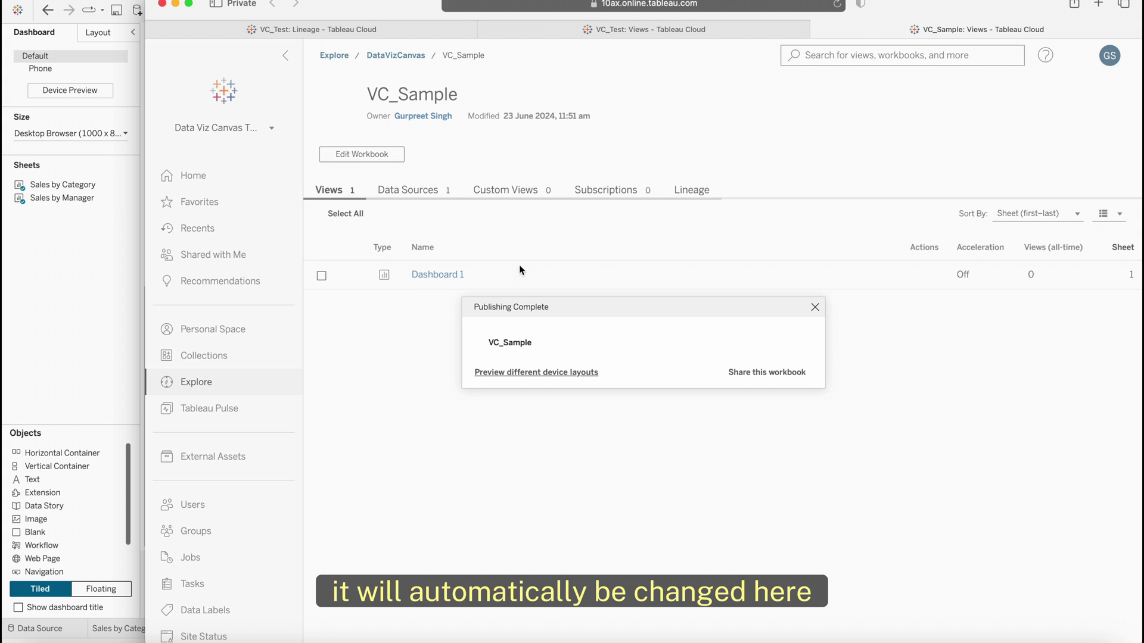
- Dismiss the publishing message and open Dashboard 1 of the published workbook to review its manager names
click(814, 307)
click(446, 274)
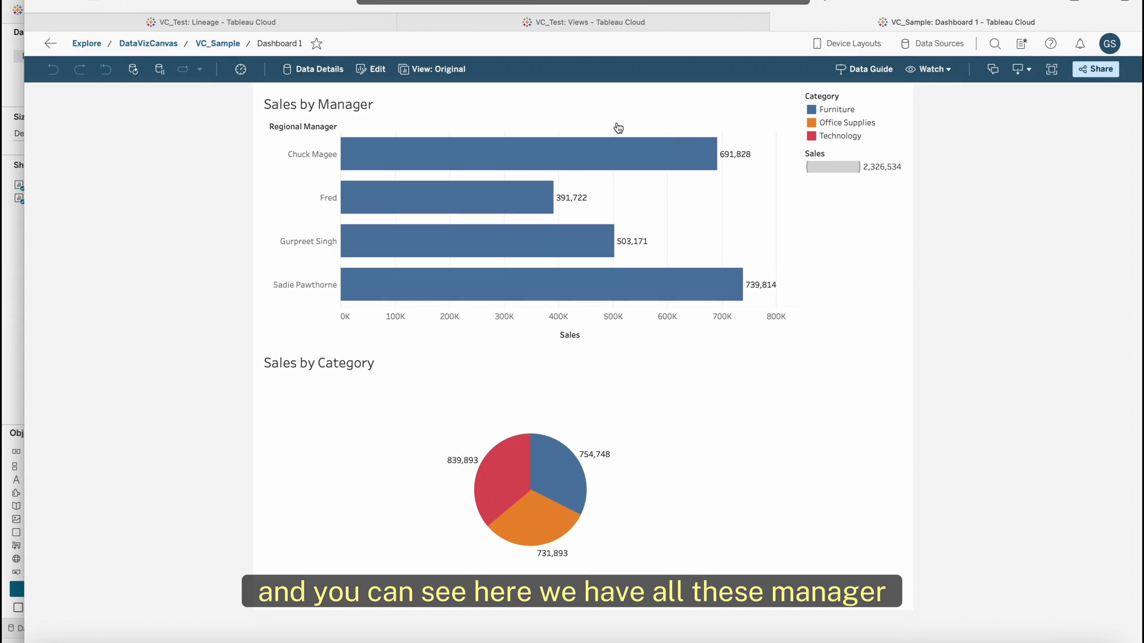
mouse_move(361, 146)
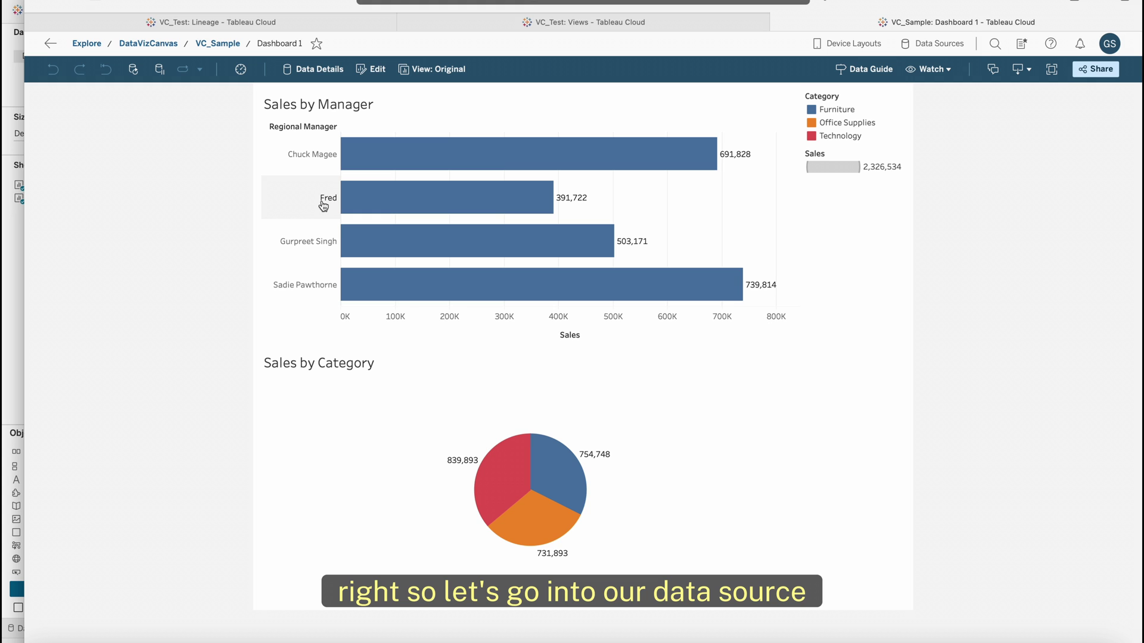
- Switch to Google Drive, open Sample - Superstore.xlsx and go to its People sheet
click(146, 634)
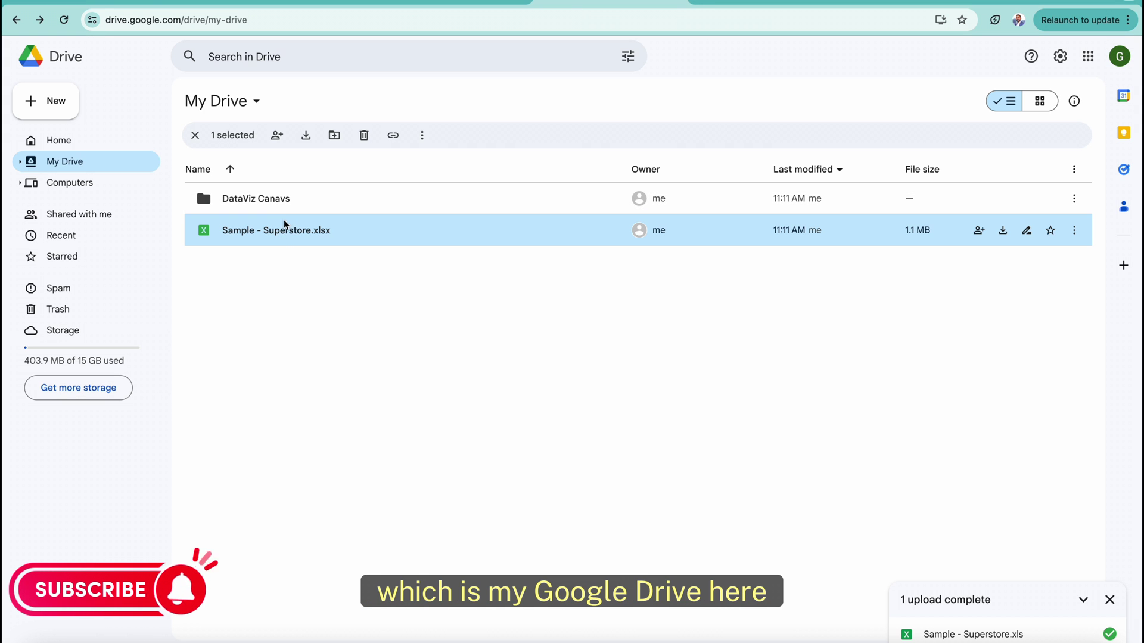
double_click(281, 231)
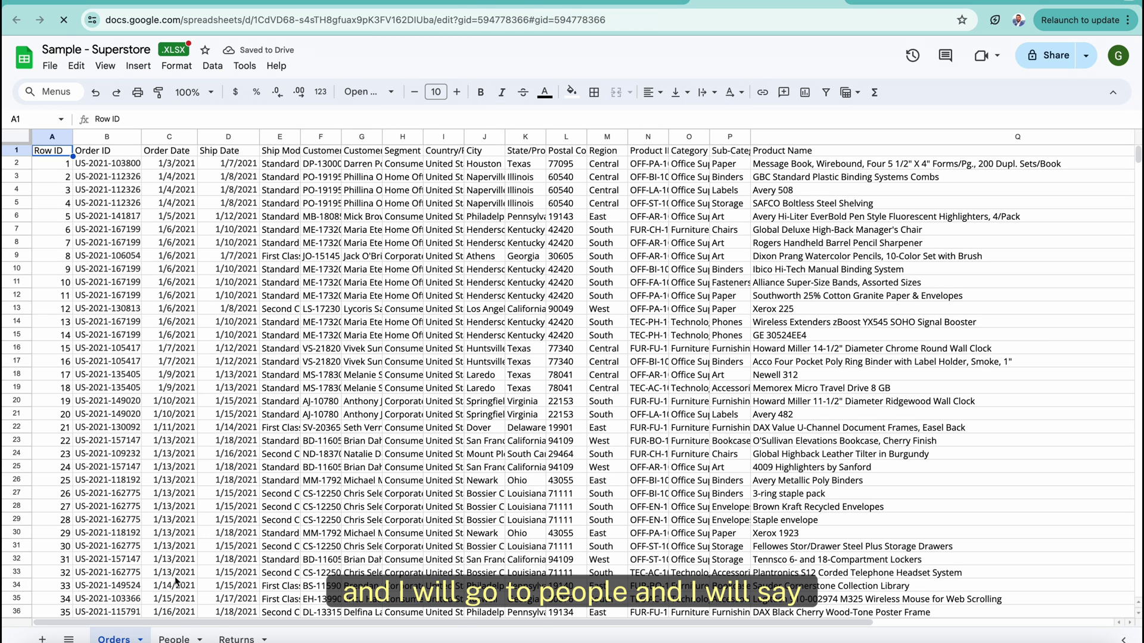
click(170, 635)
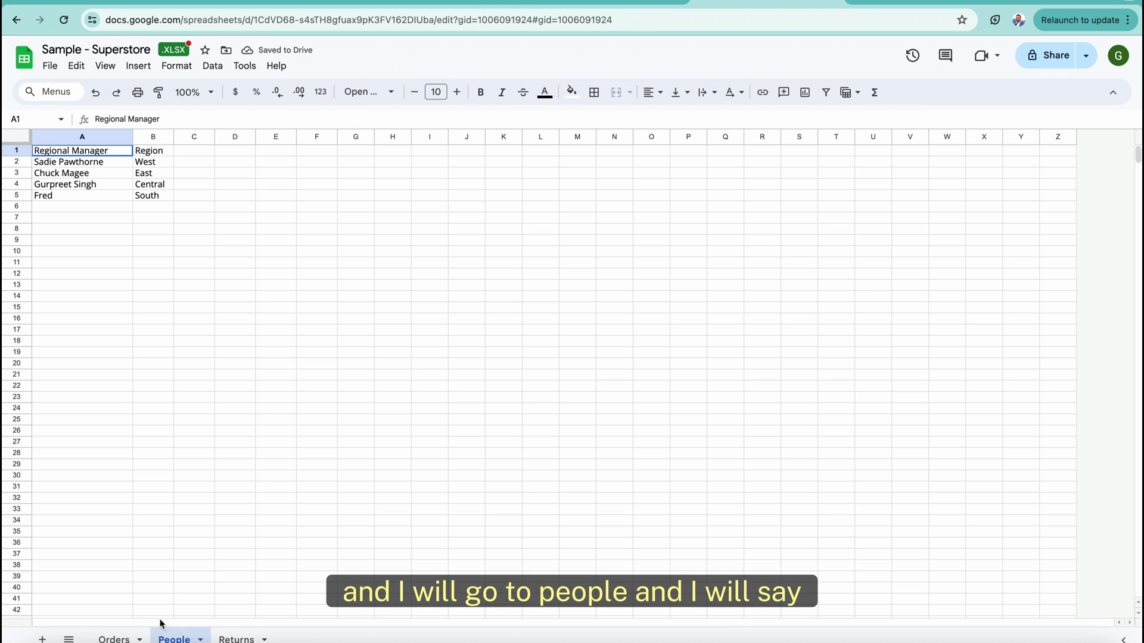
- Append the word Test to the South region's manager name in the People sheet and save the file
click(58, 188)
key(Down)
key(Return)
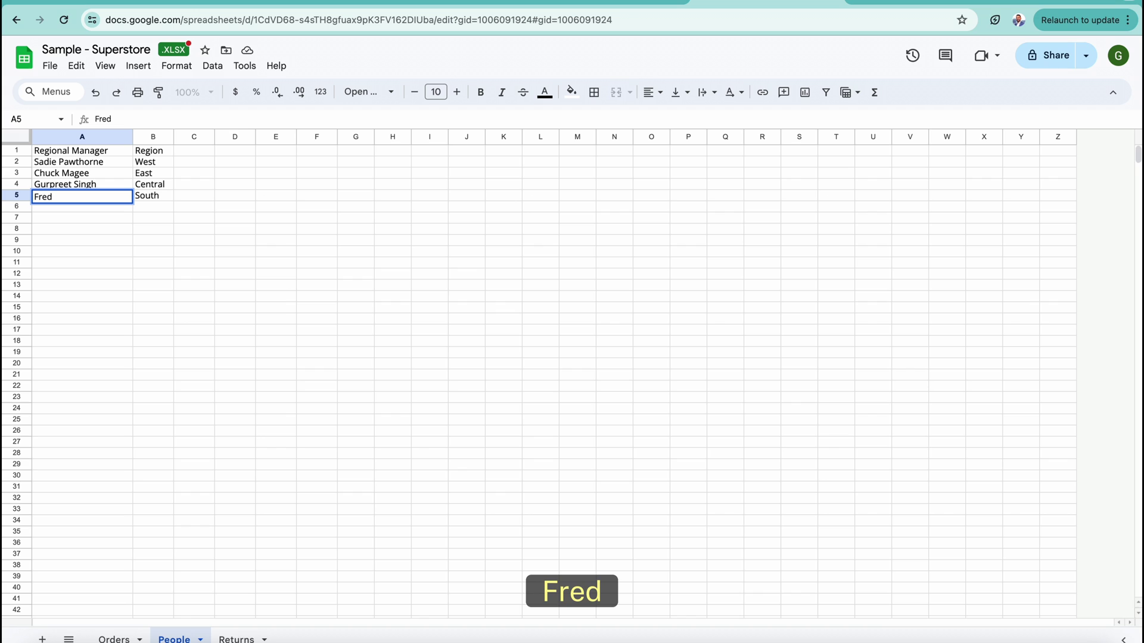
text(Fred Test)
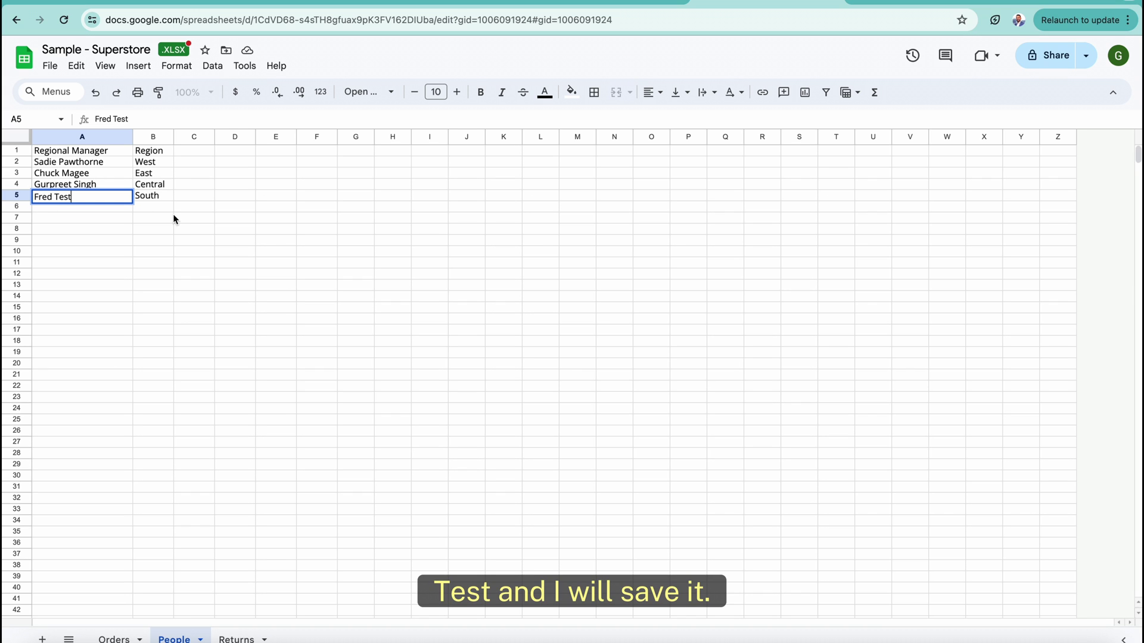
key(ctrl+s)
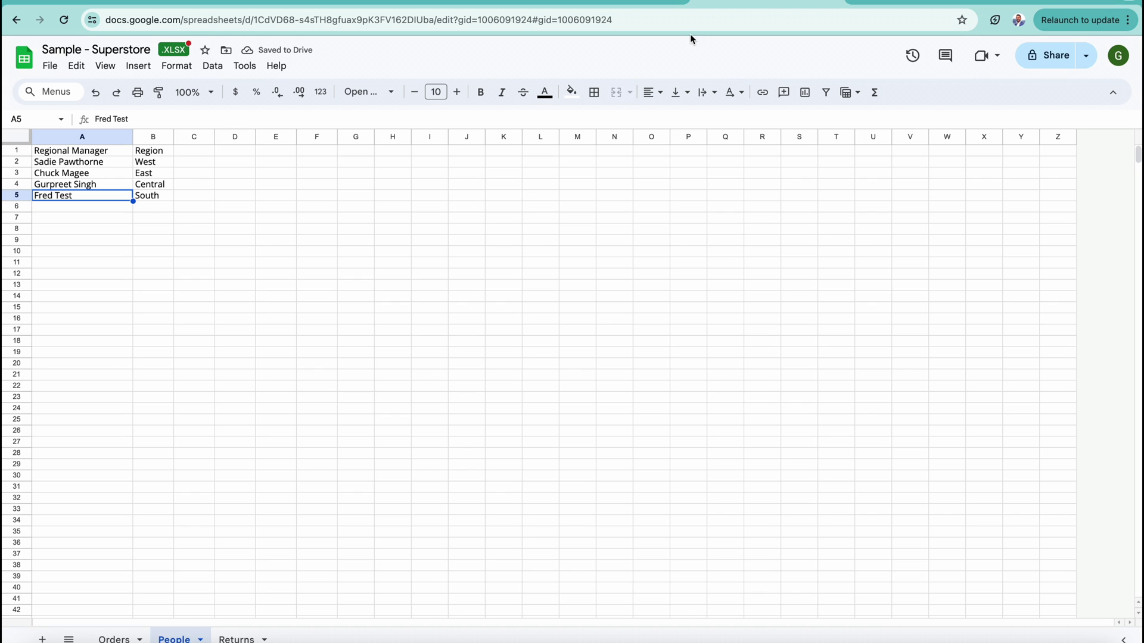
- Switch back to the VC_Sample virtual connection page in Tableau Cloud and open the connection for editing
key(ctrl+shift+Tab)
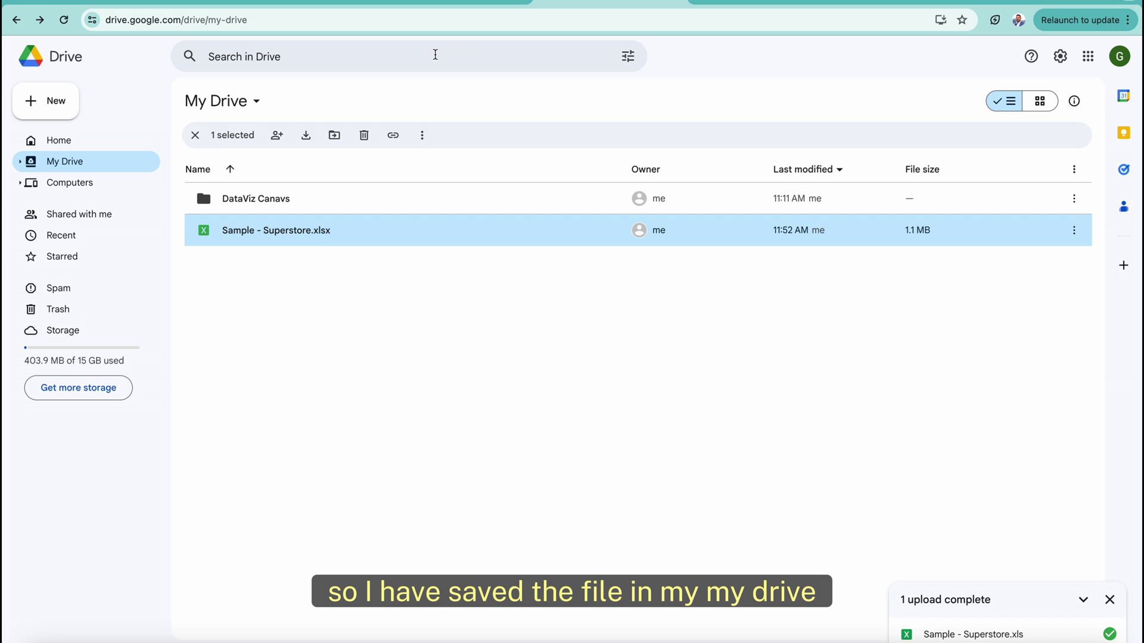
click(459, 3)
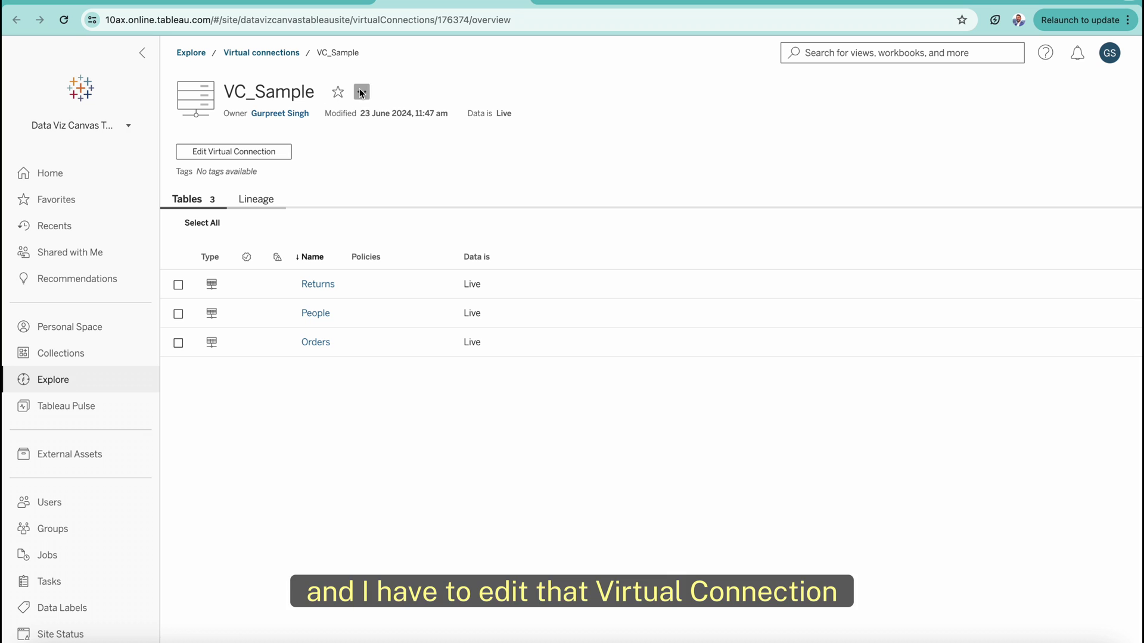
click(362, 91)
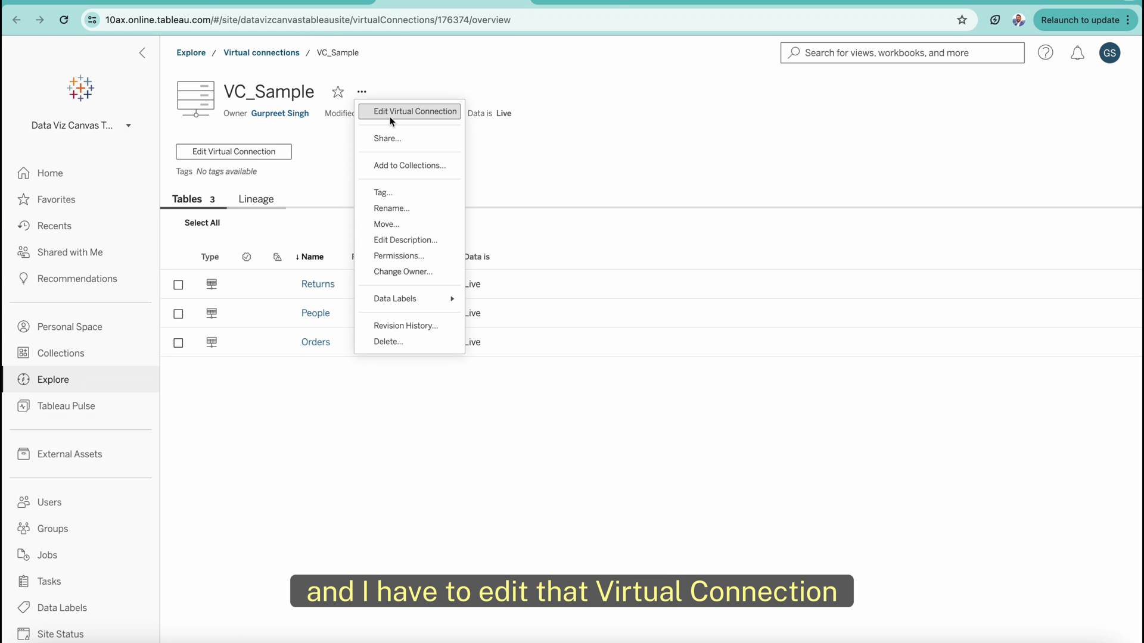
click(392, 114)
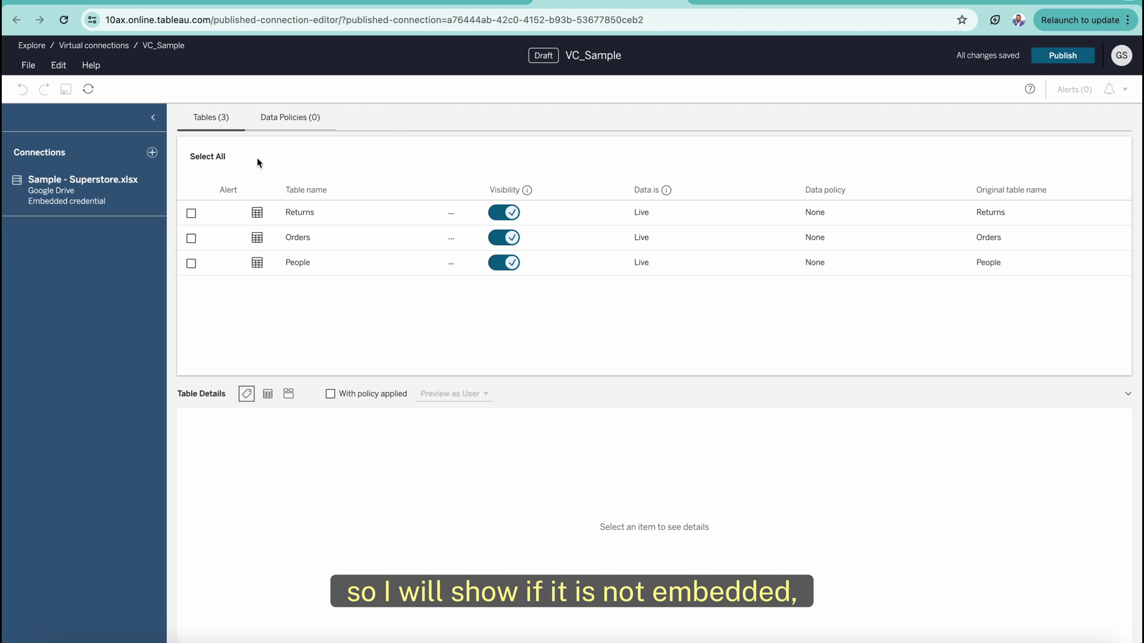
- Edit the Google Drive connection to Sample - Superstore.xlsx, publish VC_Sample again and go to the published virtual connection
click(149, 191)
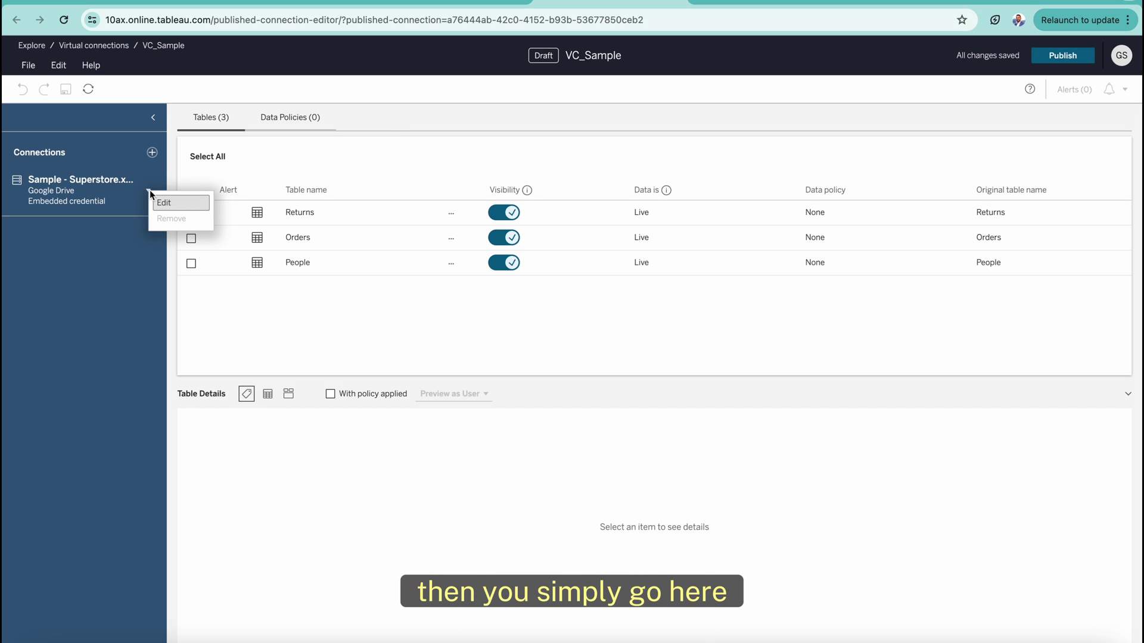
click(160, 202)
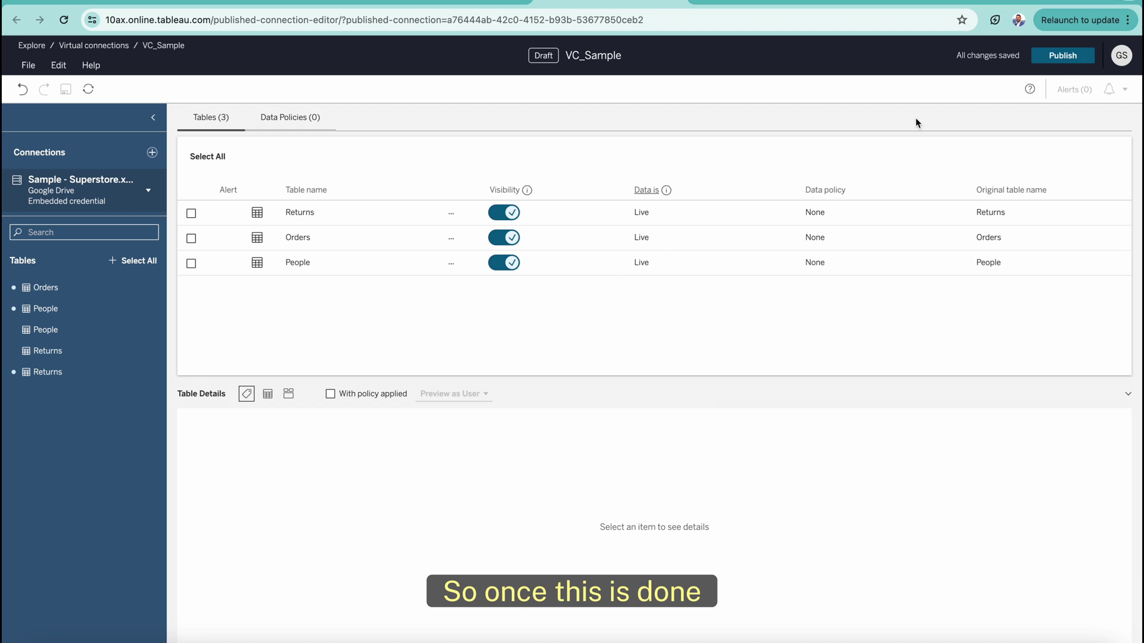
click(1064, 59)
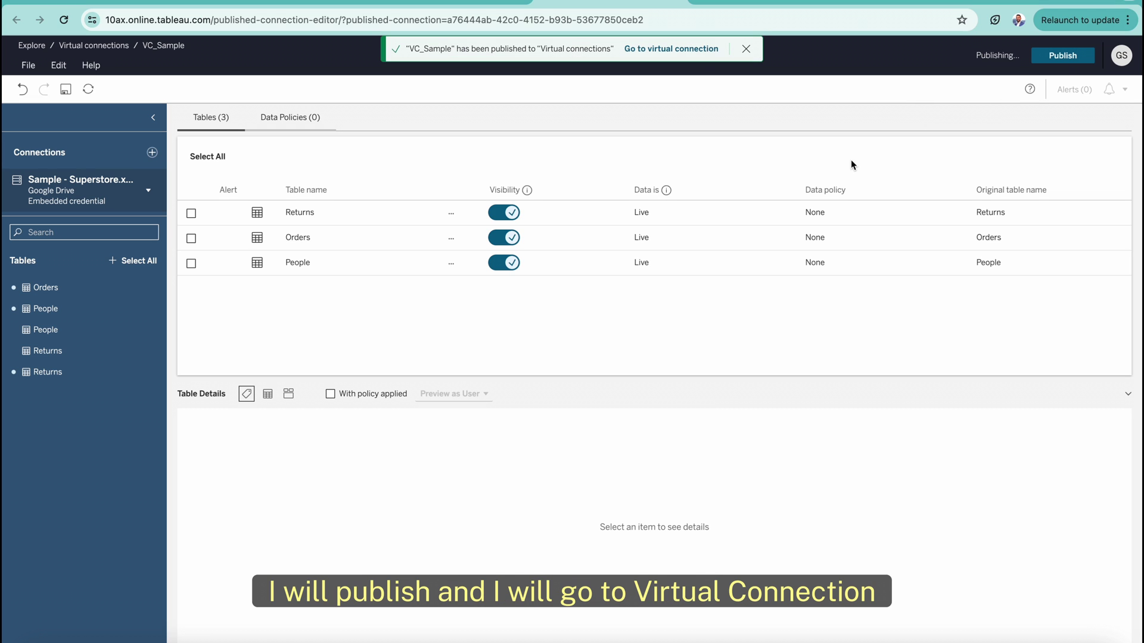
click(677, 46)
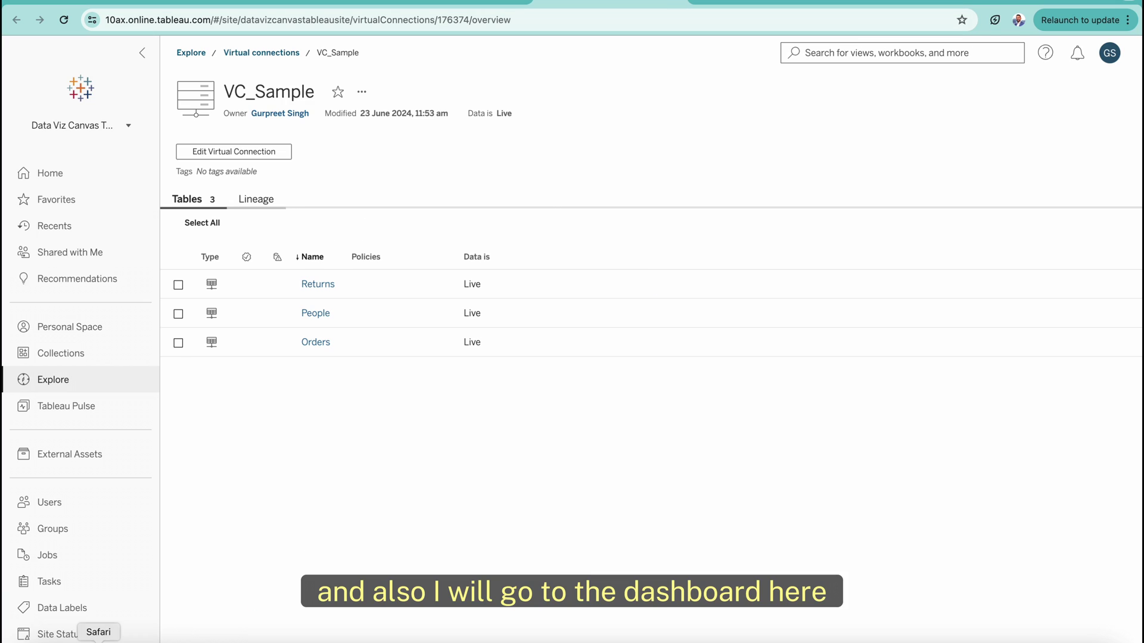
- Switch to VC_Sample's Dashboard 1 in Safari, refresh its data to check the manager names, and return to Chrome
key(super+grave)
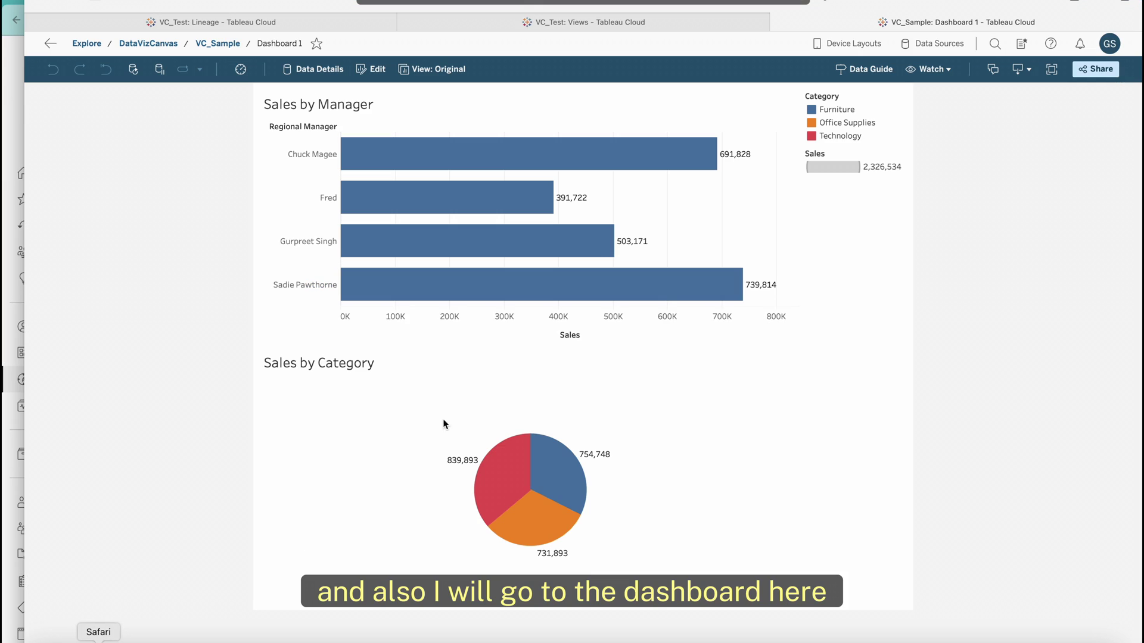
click(141, 72)
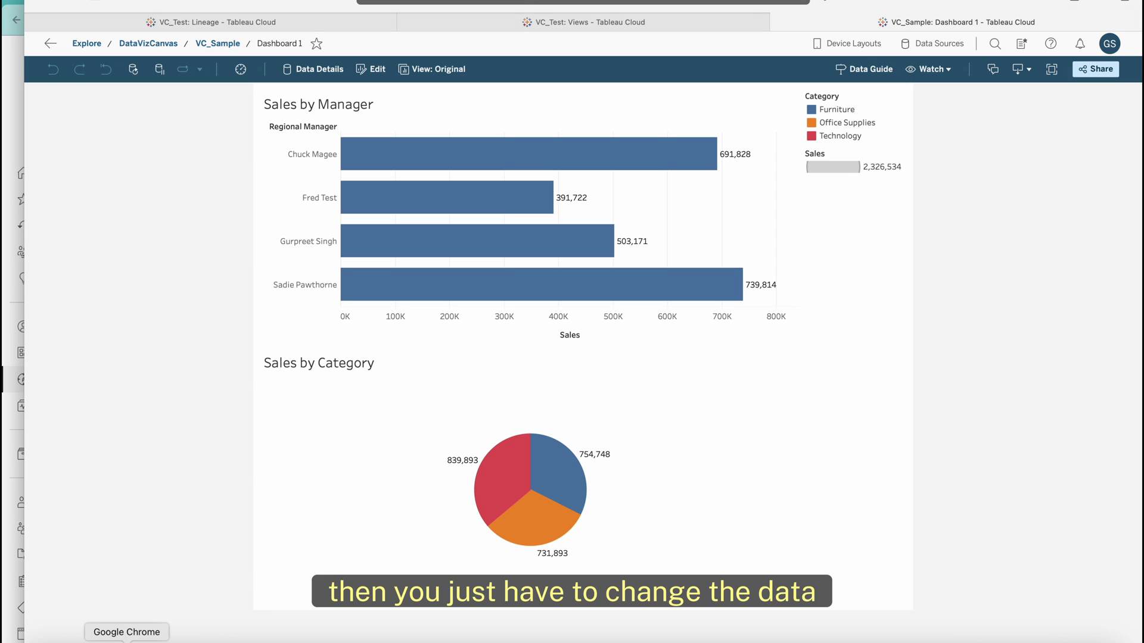
key(super+grave)
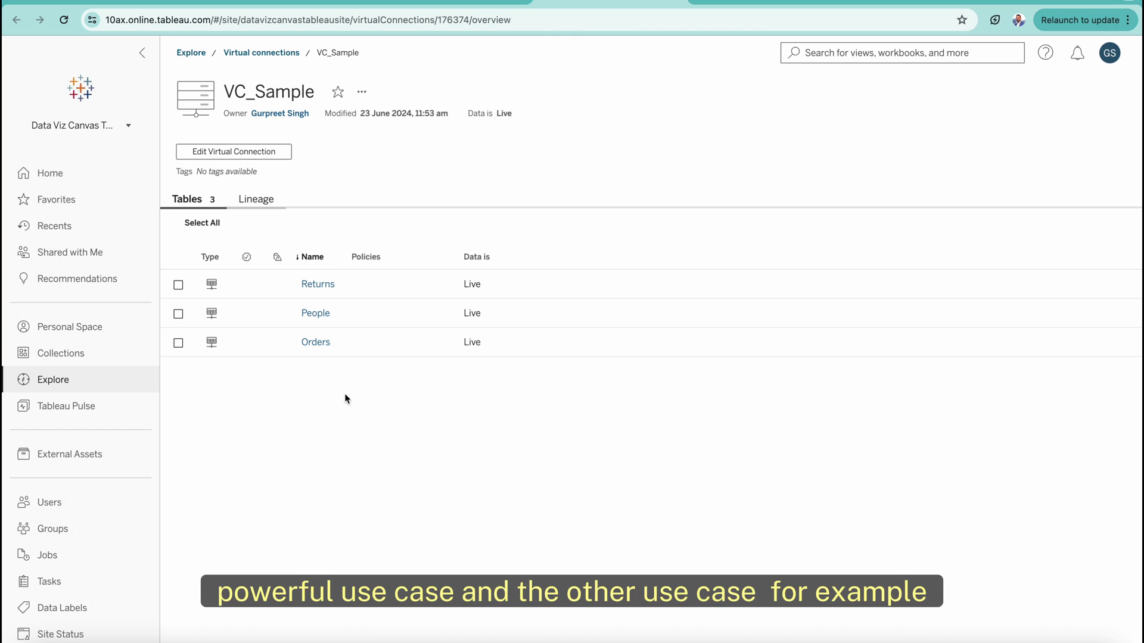
- Review the contents of the Virtual connections project and the tables inside VC_Compliance Dataset
click(263, 54)
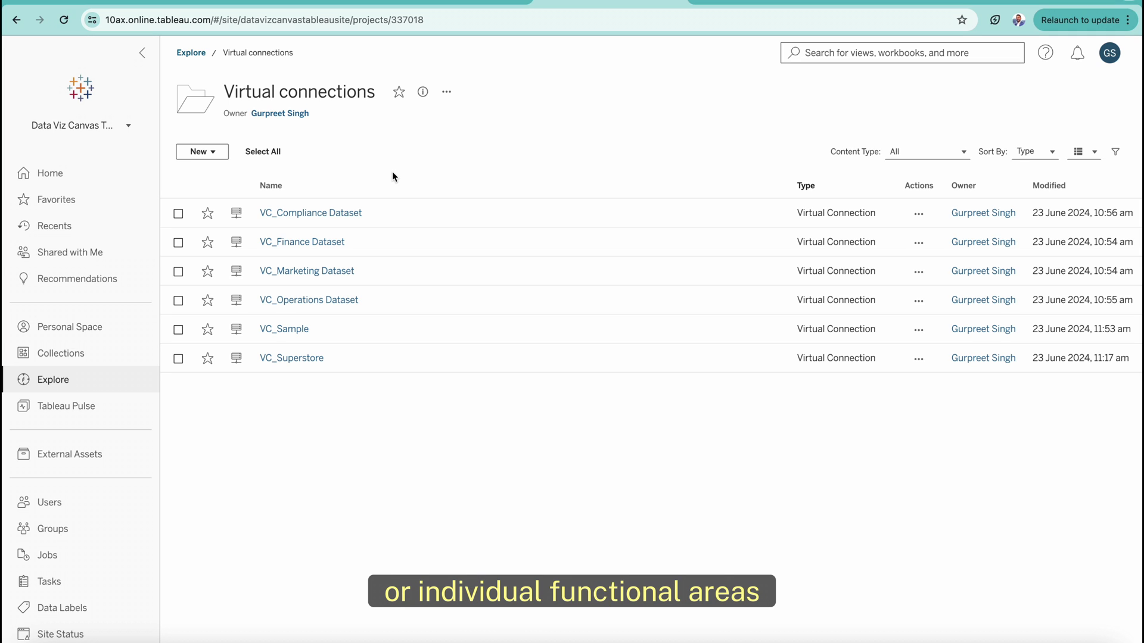
click(333, 213)
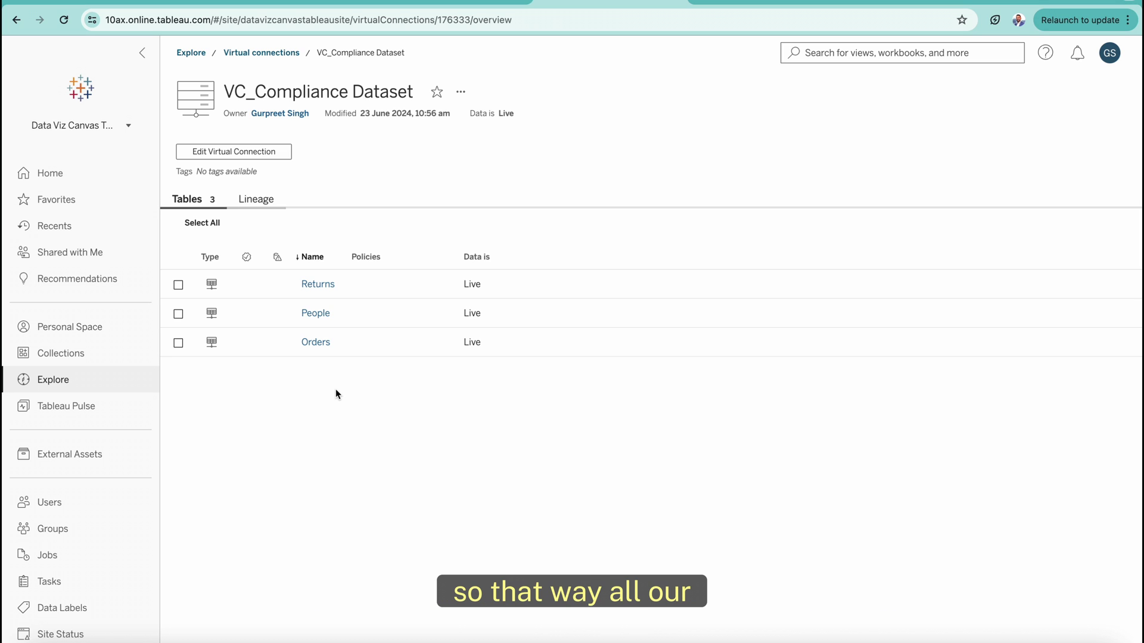
click(270, 60)
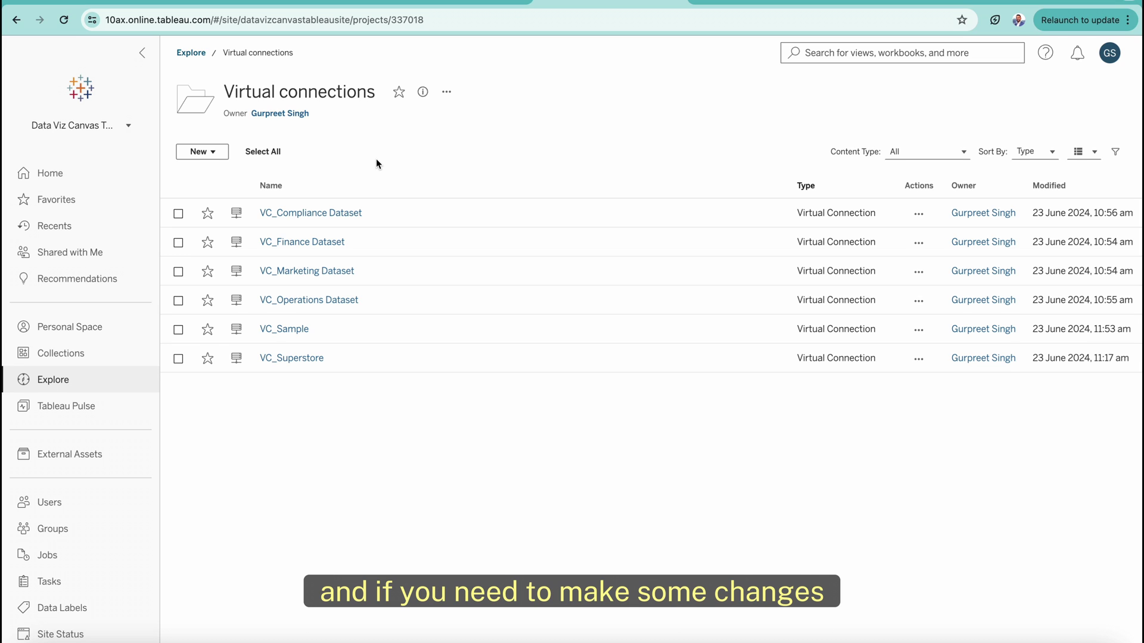
- Open VC_Compliance Dataset for editing, turn off the People table's visibility and sort the tables by visibility
click(310, 213)
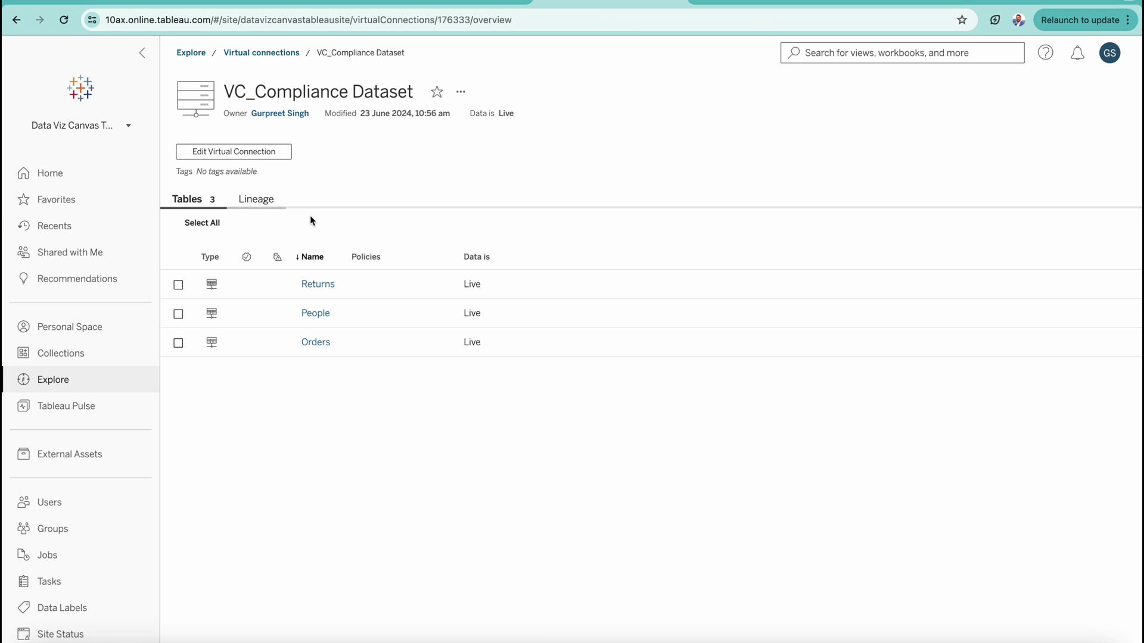
click(461, 91)
click(487, 113)
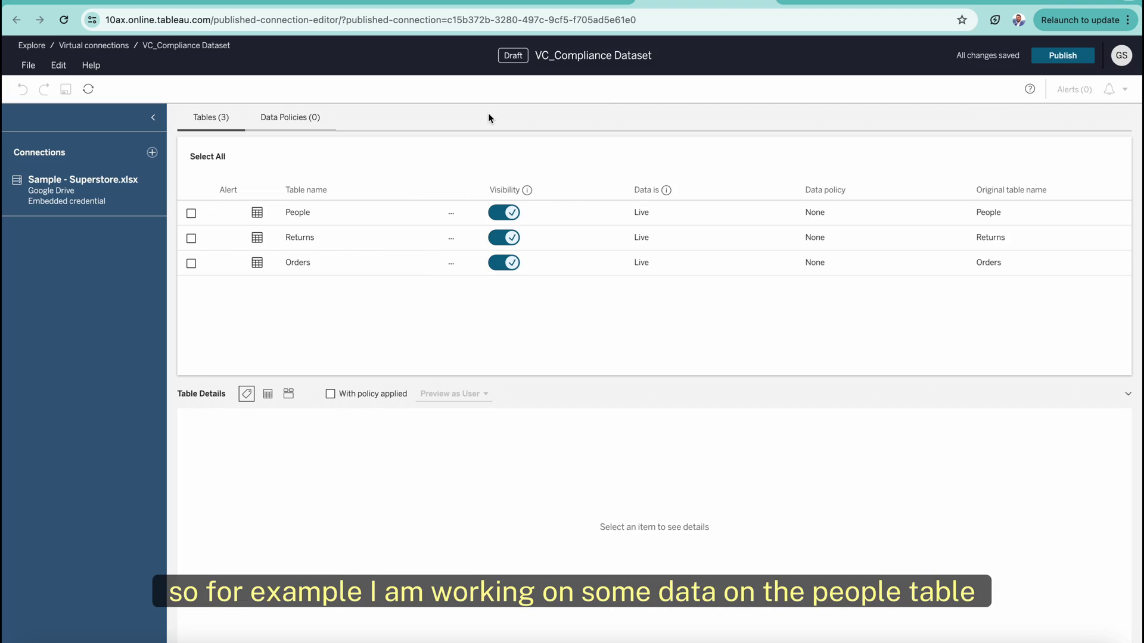
click(496, 214)
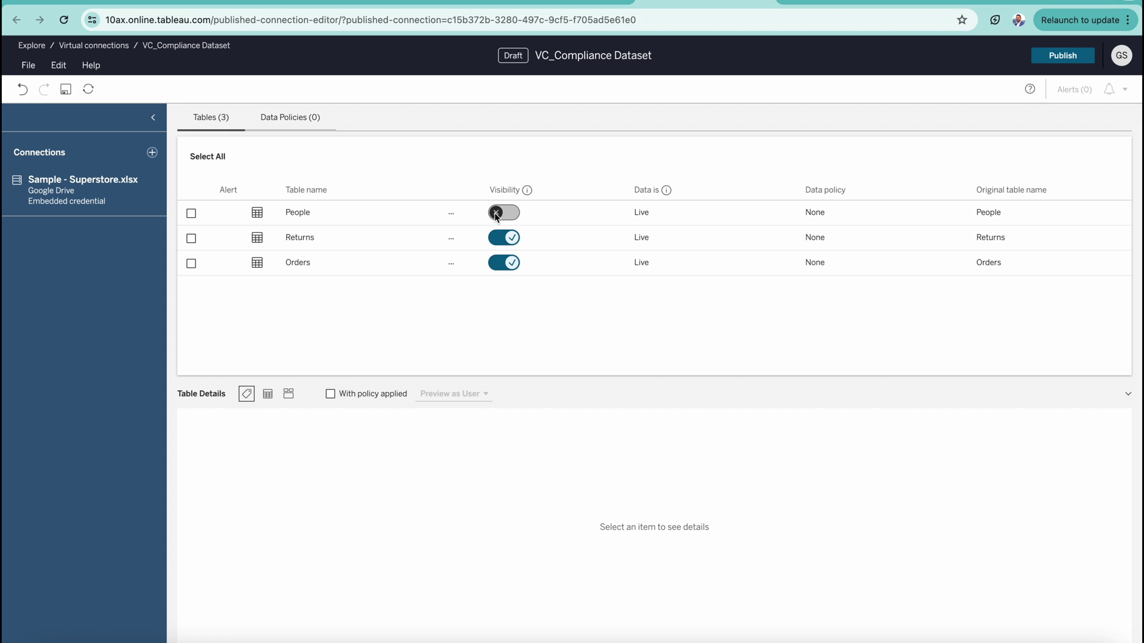
click(524, 191)
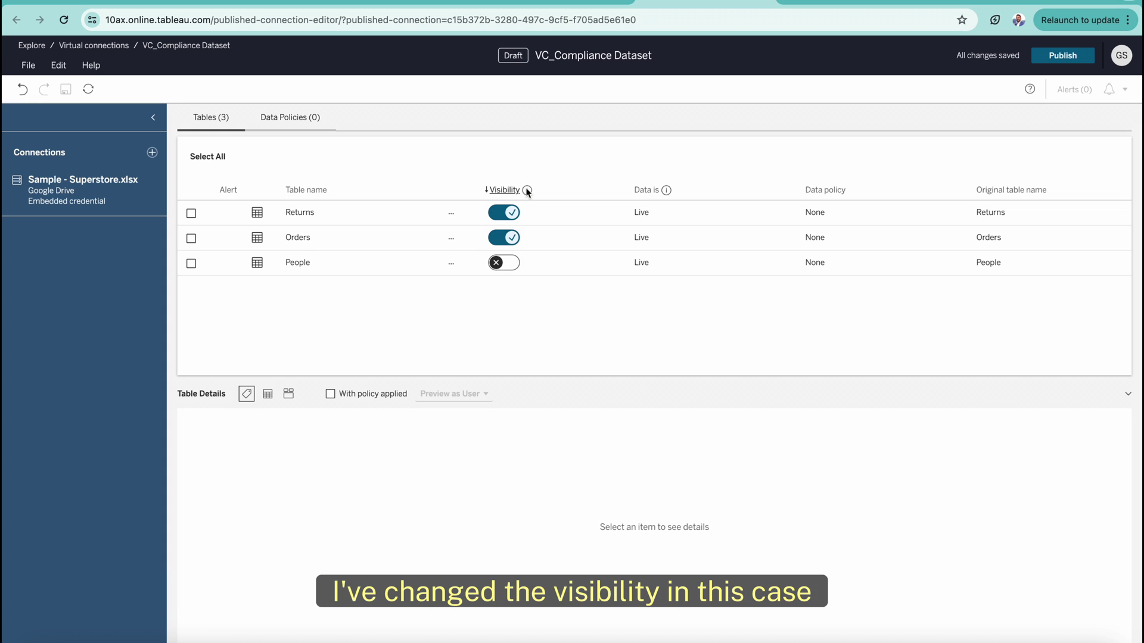
mouse_move(526, 191)
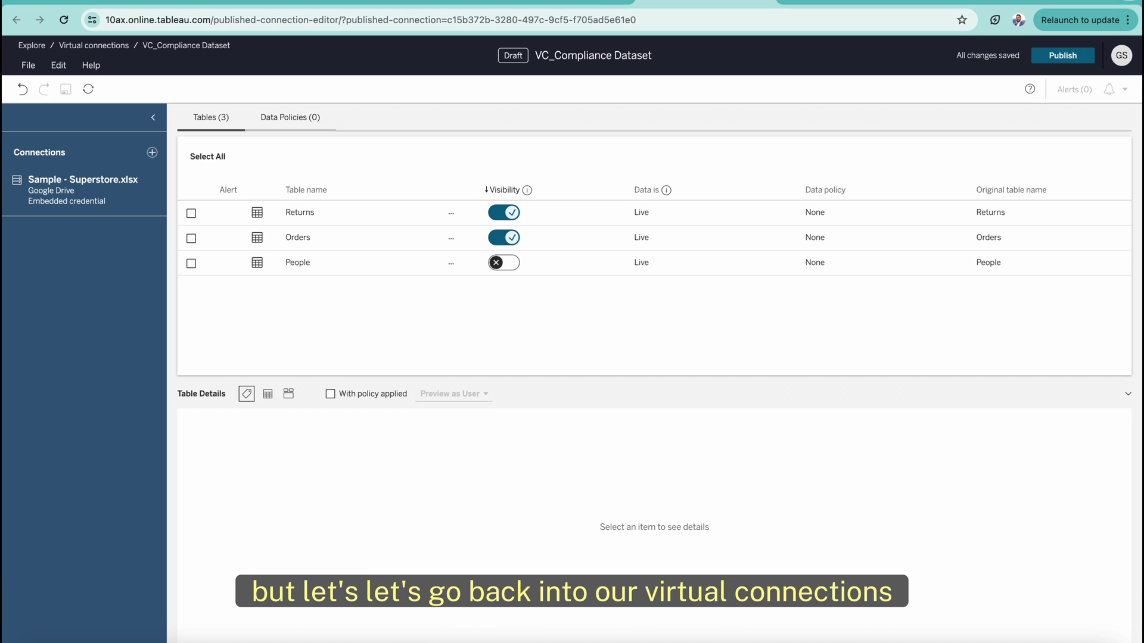
- Leave the editor, open the Orders table of the VC_Sample virtual connection and examine its columns and lineage
click(550, 5)
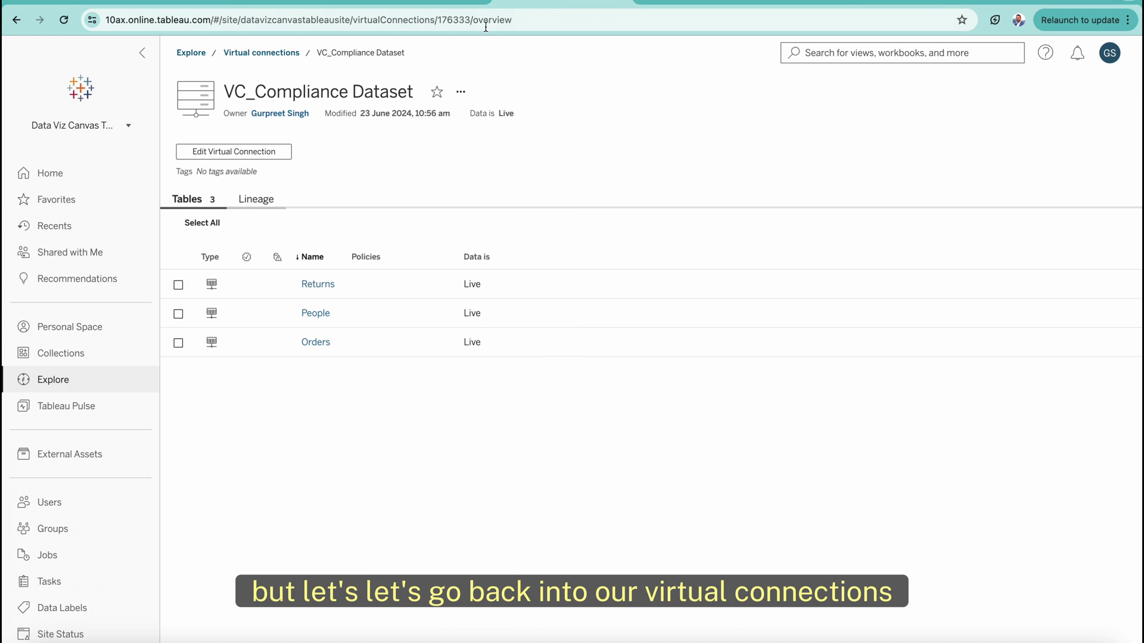
click(277, 55)
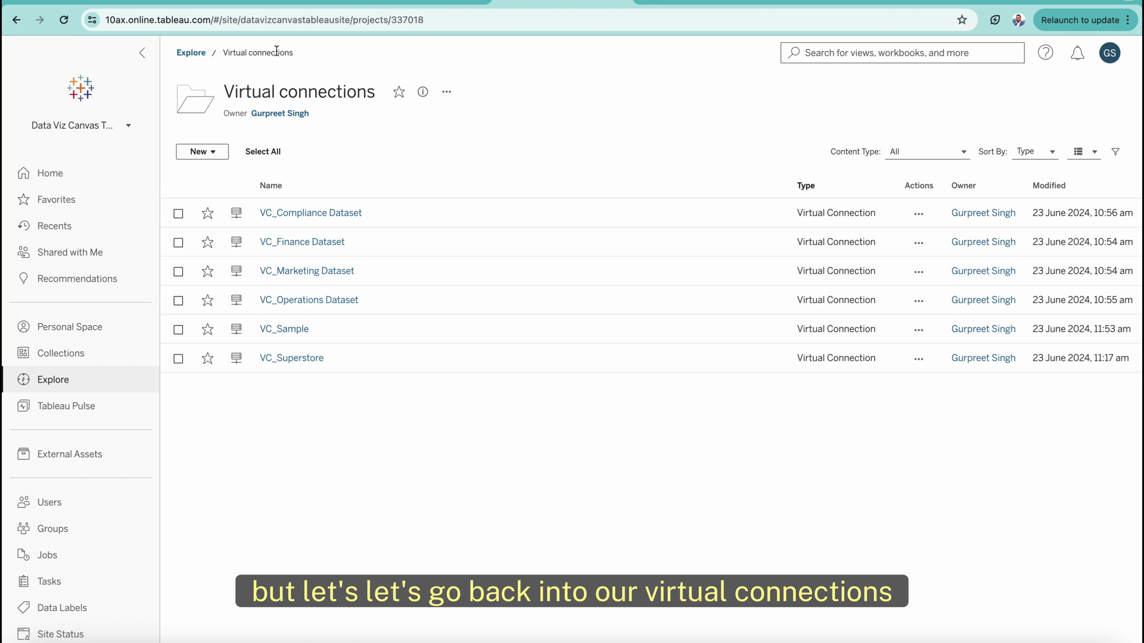
click(283, 330)
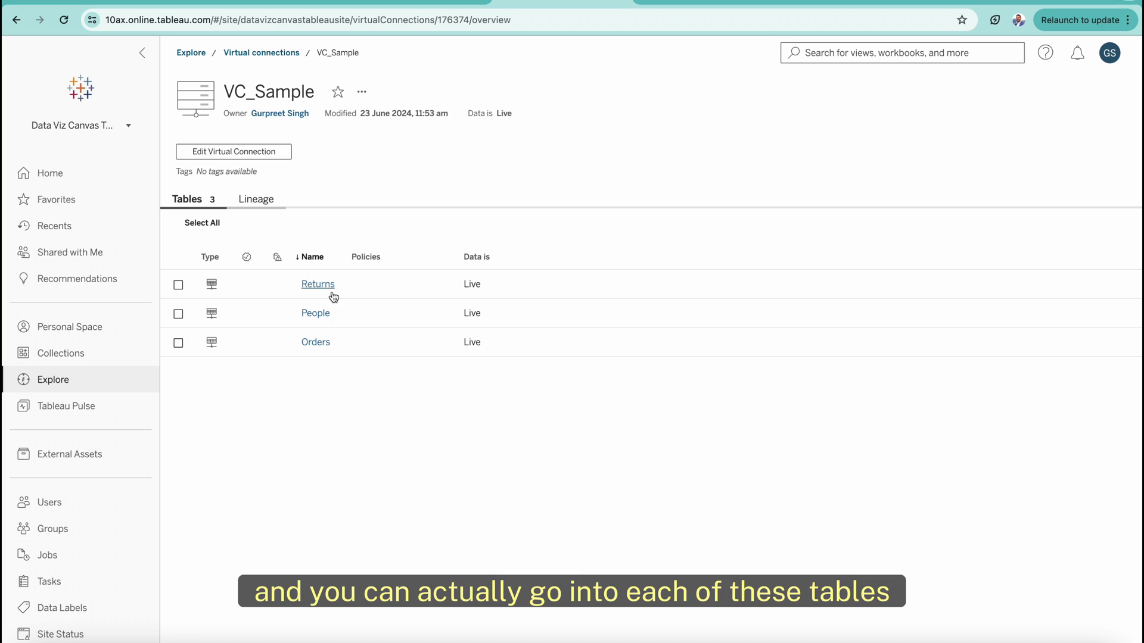
click(320, 340)
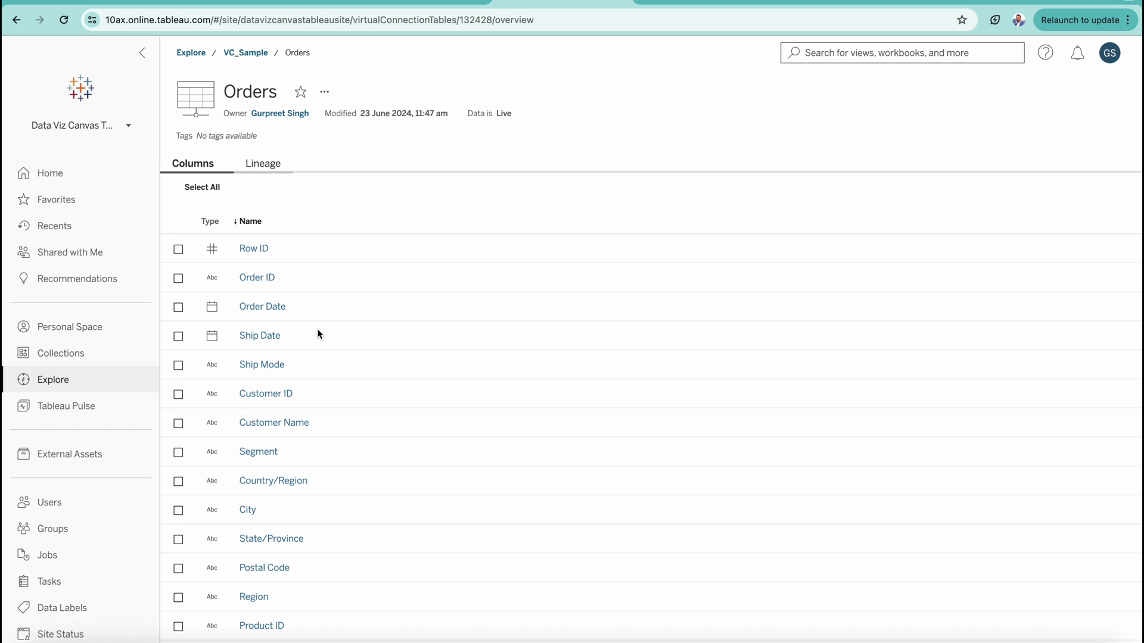
click(262, 168)
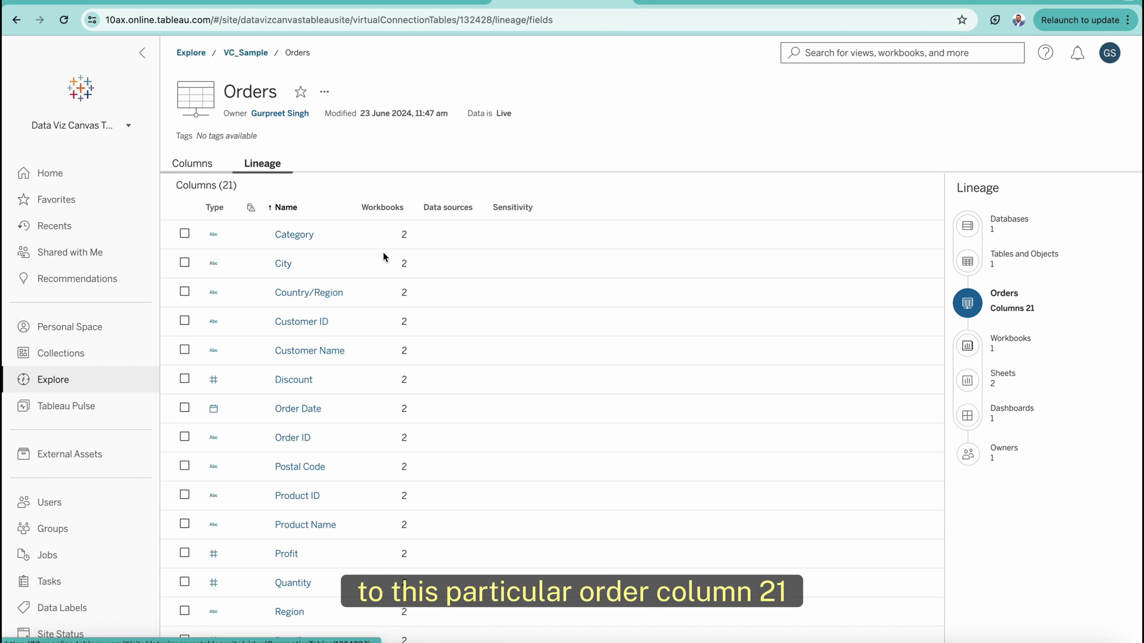
click(212, 165)
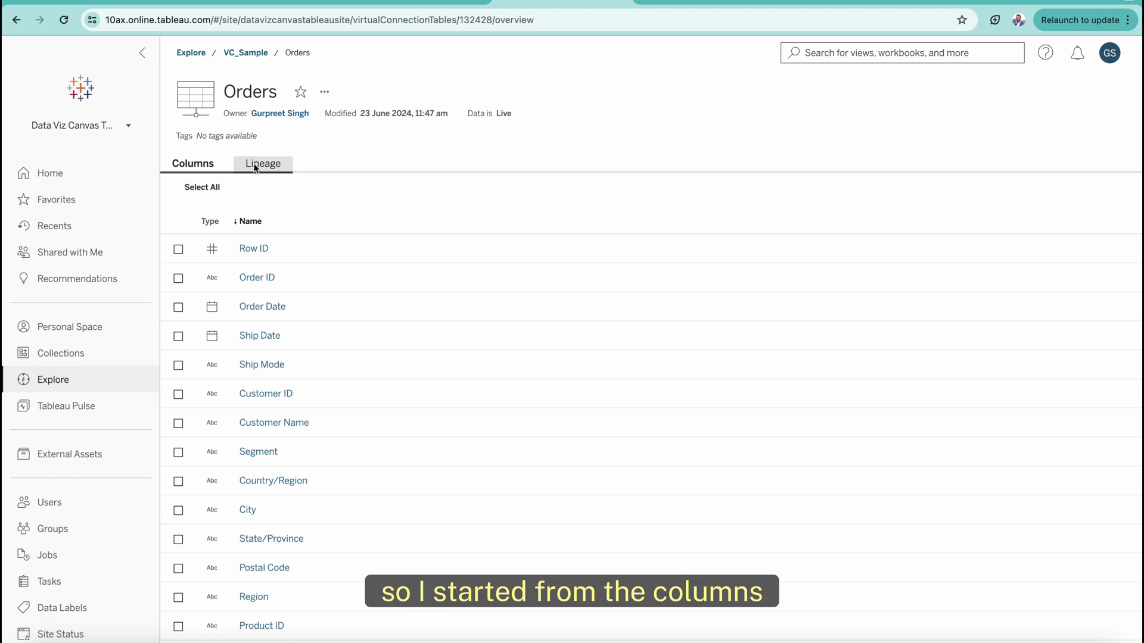
- Examine the lineage of the whole VC_Sample virtual connection and go from there to its Orders table
click(245, 53)
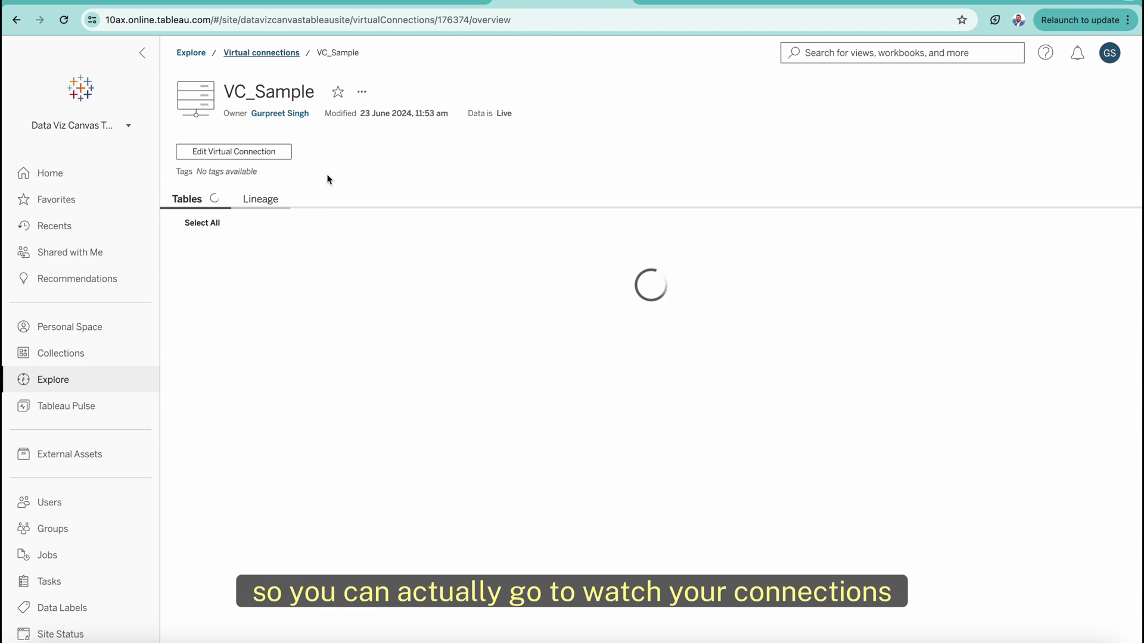
click(262, 201)
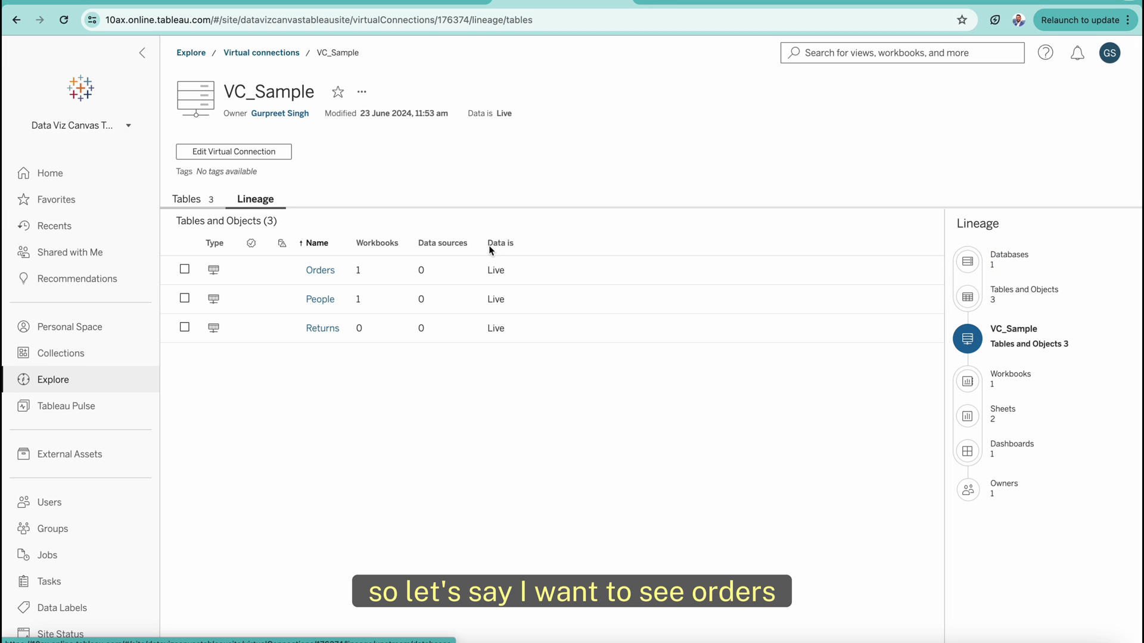
click(319, 277)
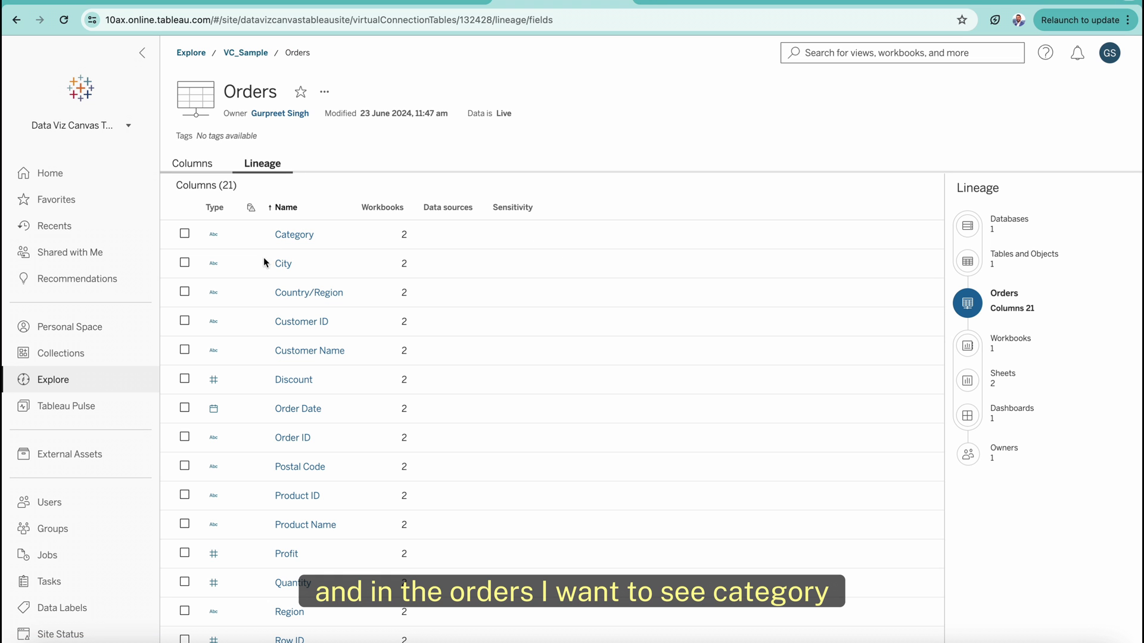
- Filter the Orders lineage by the Category column and examine that column's details to see where it is used
click(185, 234)
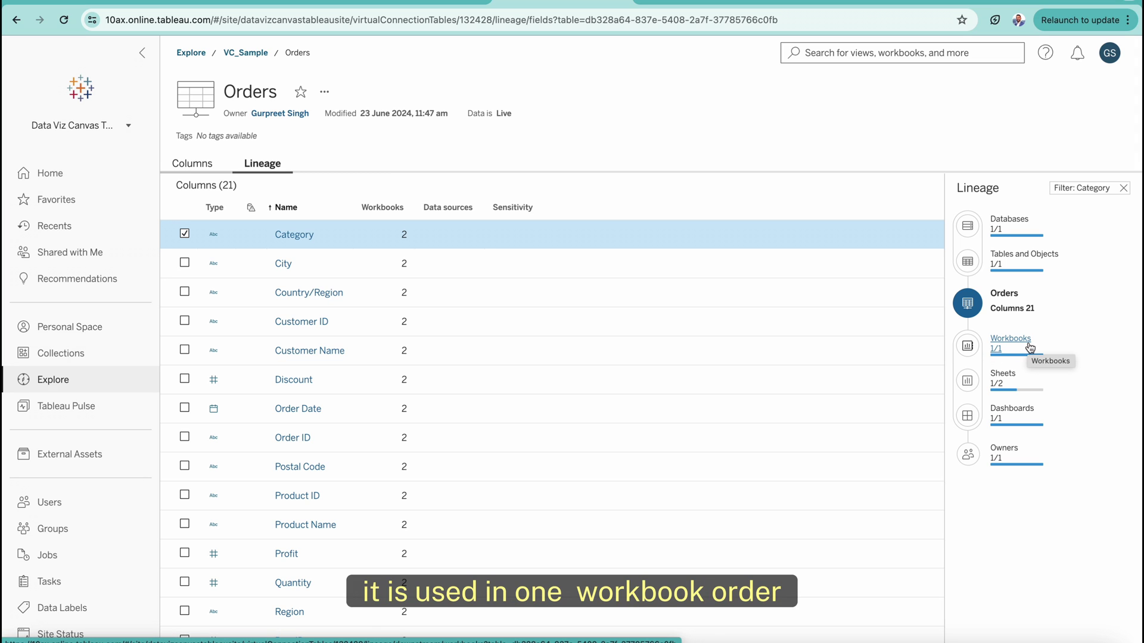
click(291, 238)
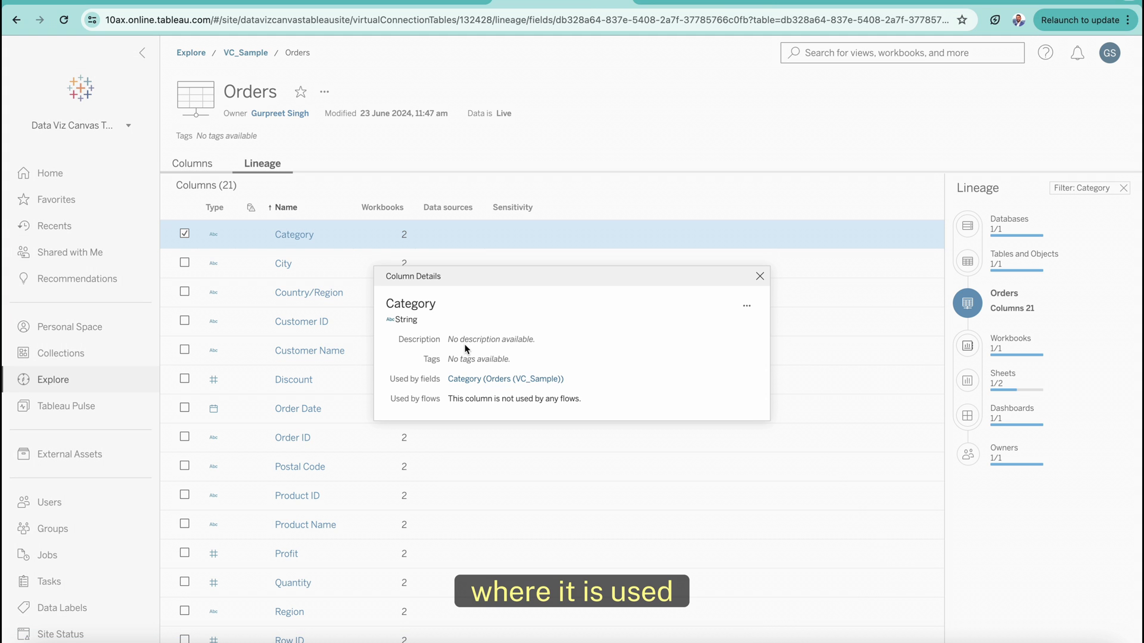
click(759, 276)
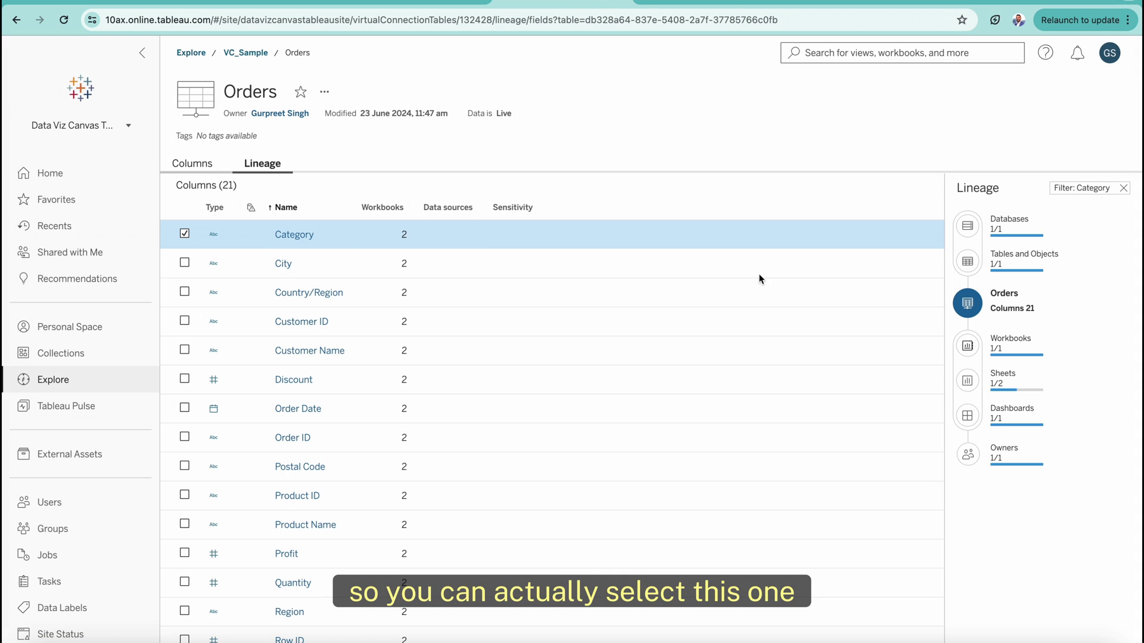
click(184, 234)
click(184, 234)
click(296, 238)
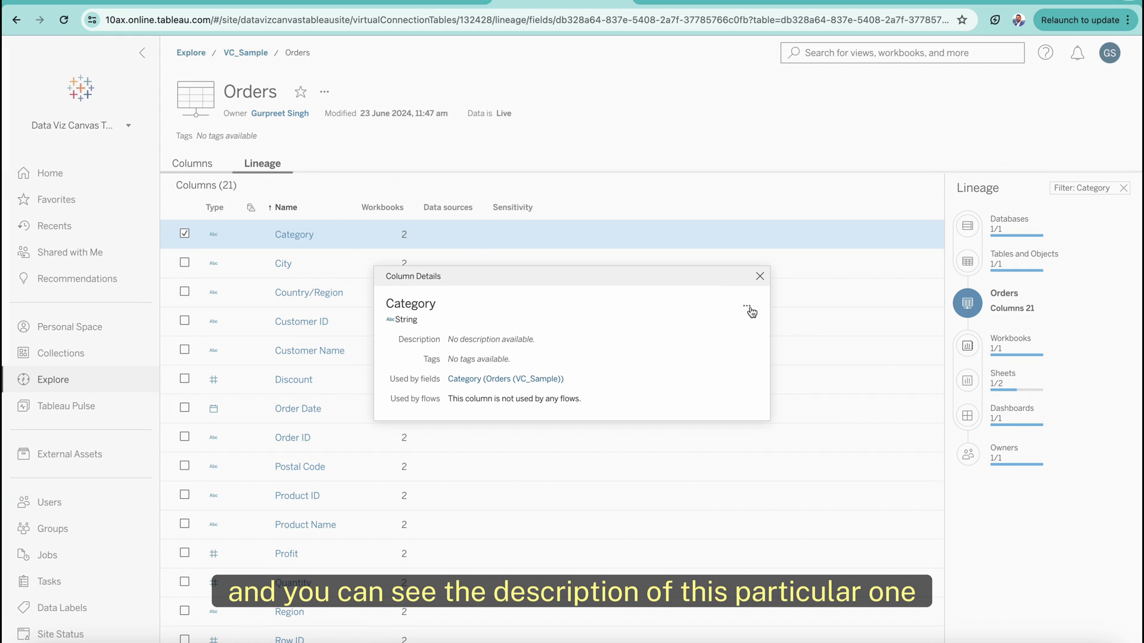
click(760, 277)
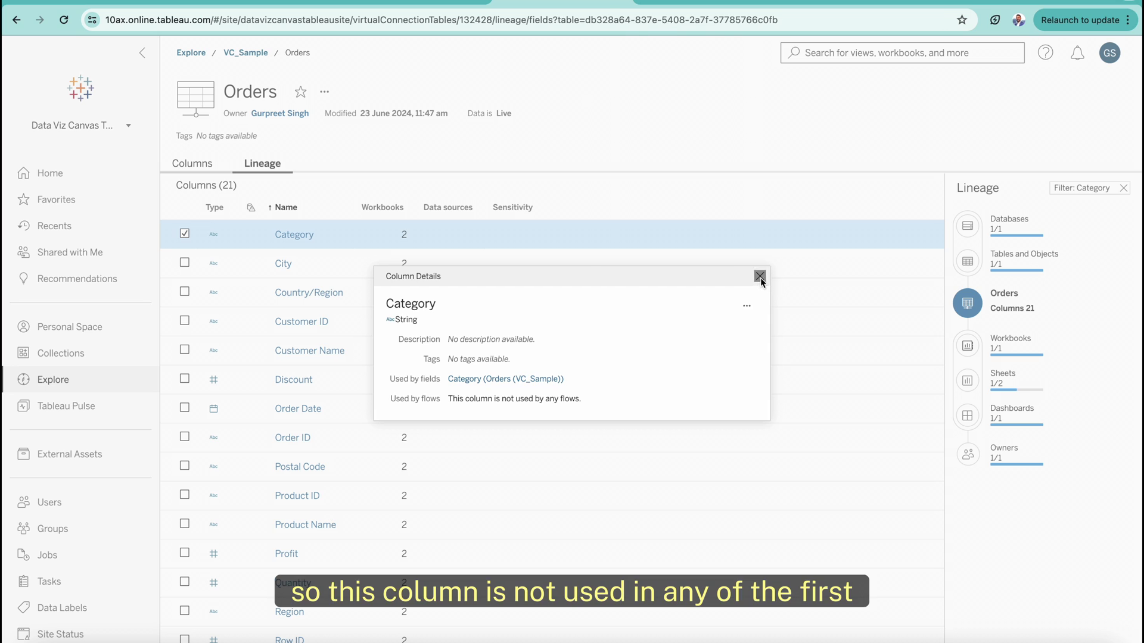